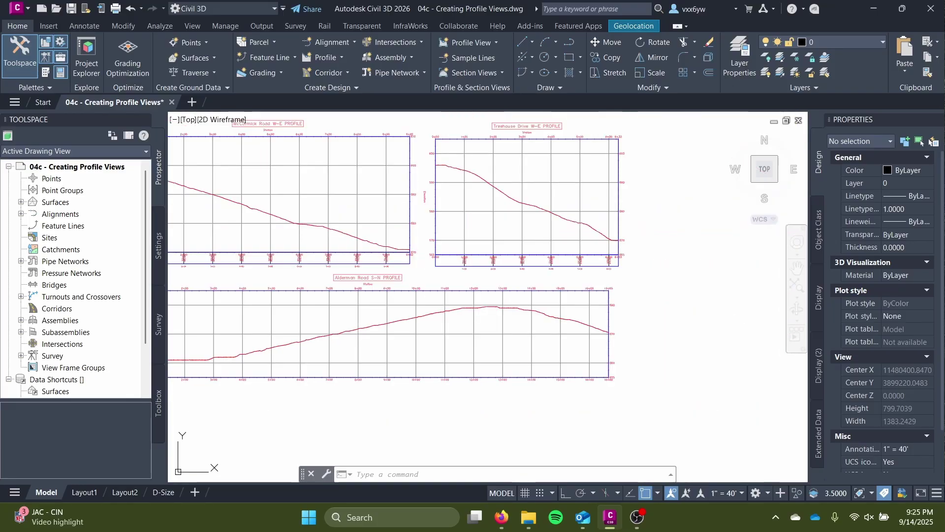
- Examine the McCormick Road, Treehouse Drive and Alderman Road profile views and the site plan beside them
{"action": "middle_click_drag", "start_coordinate": [320, 330], "coordinate": [426, 334]}
{"action": "scroll", "coordinate": [426, 334], "scroll_direction": "up", "scroll_amount": 2}
{"action": "scroll", "coordinate": [426, 334], "scroll_direction": "down", "scroll_amount": 2}
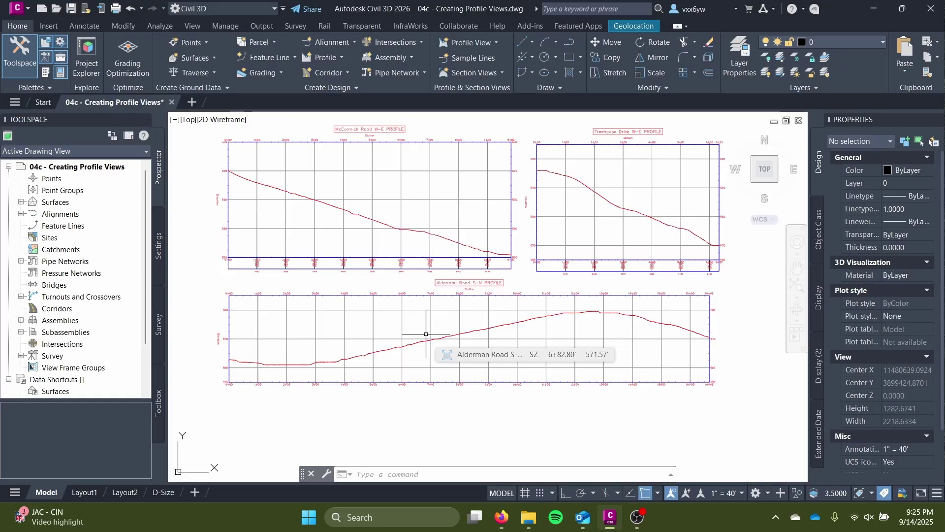
{"action": "scroll", "coordinate": [359, 219], "scroll_direction": "up", "scroll_amount": 6}
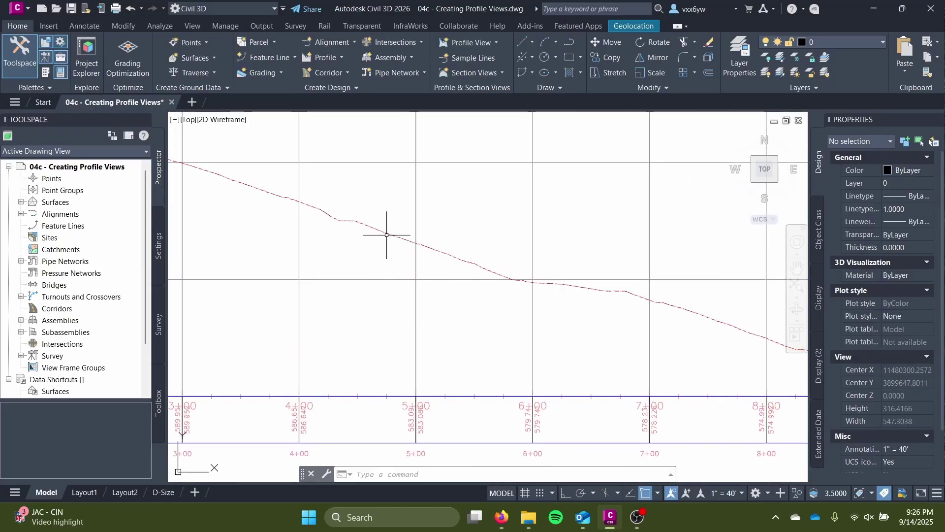
{"action": "mouse_move", "coordinate": [570, 310]}
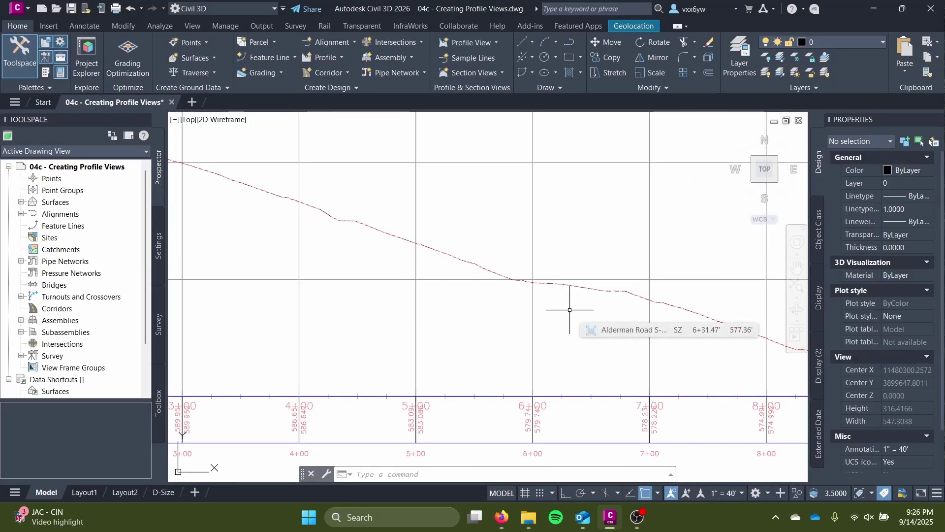
{"action": "scroll", "coordinate": [535, 283], "scroll_direction": "down", "scroll_amount": 4}
{"action": "middle_click_drag", "start_coordinate": [498, 295], "coordinate": [434, 300]}
{"action": "scroll", "coordinate": [434, 299], "scroll_direction": "up", "scroll_amount": 2}
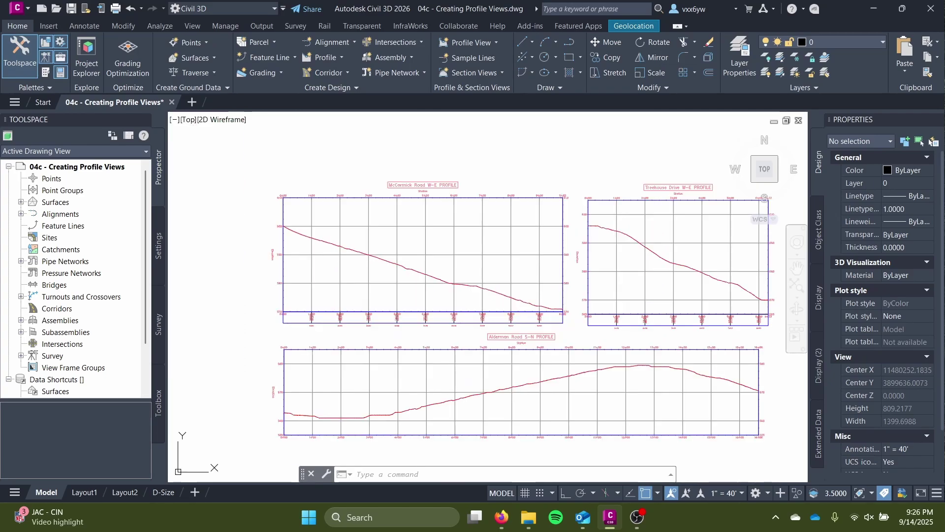
{"action": "scroll", "coordinate": [432, 301], "scroll_direction": "up", "scroll_amount": 2}
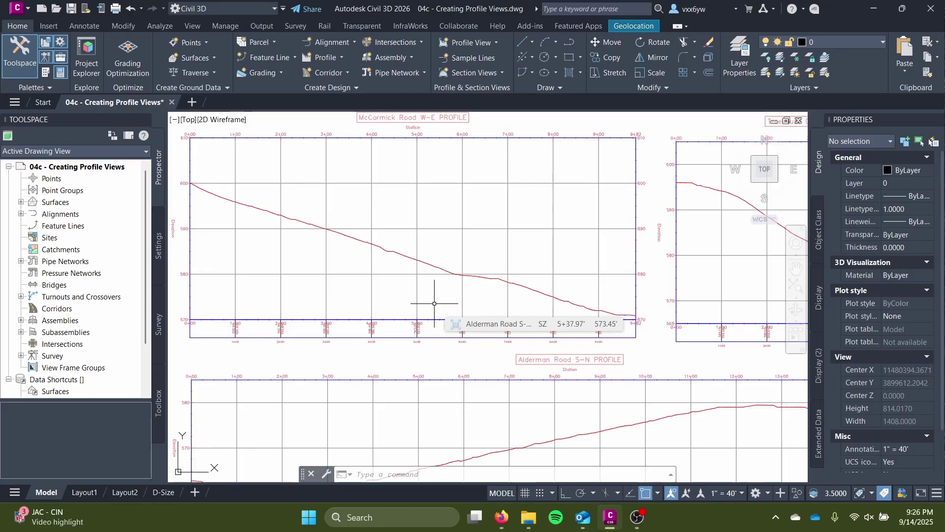
{"action": "scroll", "coordinate": [435, 304], "scroll_direction": "down", "scroll_amount": 4}
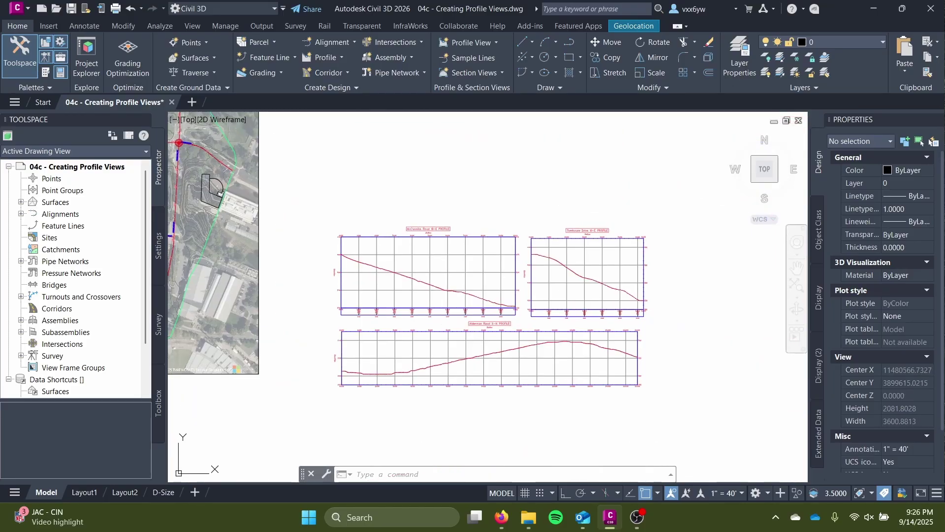
{"action": "middle_click_drag", "start_coordinate": [475, 311], "coordinate": [650, 385]}
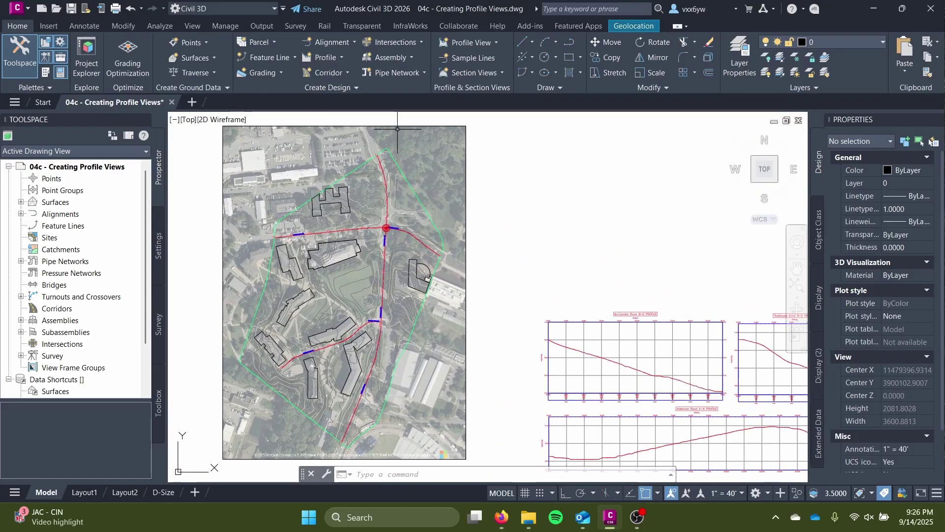
{"action": "mouse_move", "coordinate": [527, 273]}
{"action": "middle_mouse_down"}
{"action": "mouse_move", "coordinate": [472, 238]}
{"action": "mouse_move", "coordinate": [376, 202]}
{"action": "middle_mouse_up"}
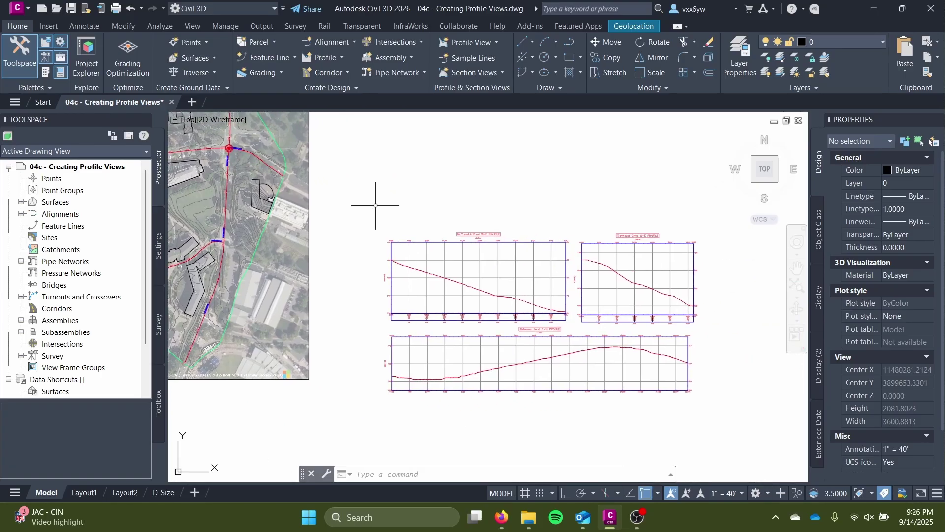
- Switch to File Explorer and duplicate the 04c - Creating Profile Views drawing within the 2025 Project Tutorial folder
{"action": "left_click", "coordinate": [528, 517]}
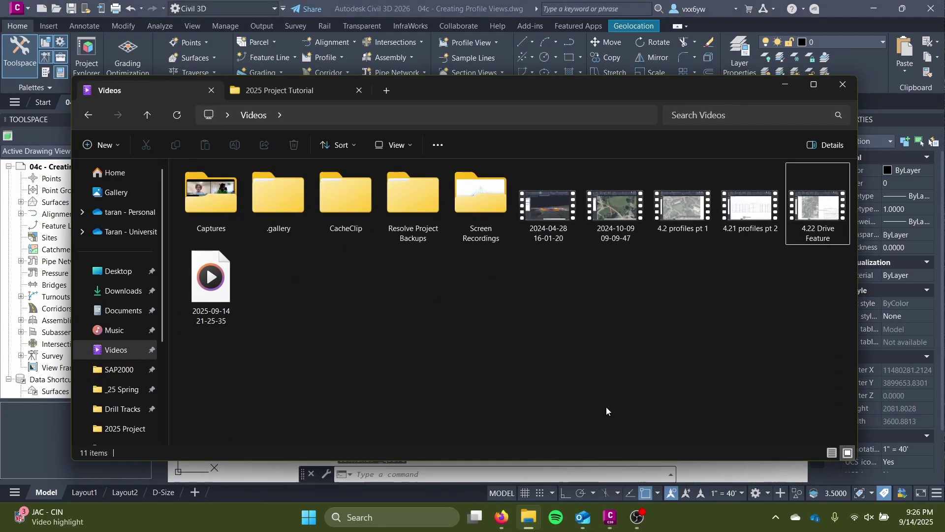
{"action": "left_click", "coordinate": [266, 89]}
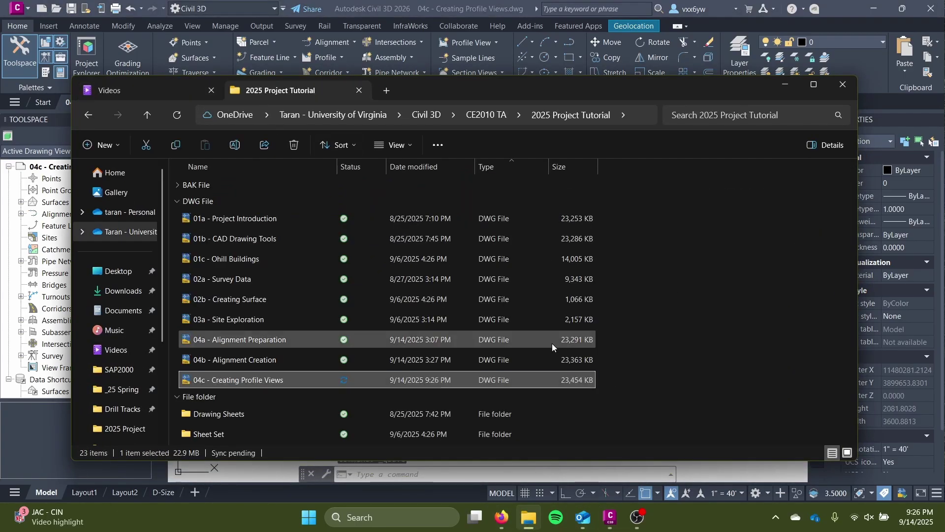
{"action": "right_click", "coordinate": [536, 377]}
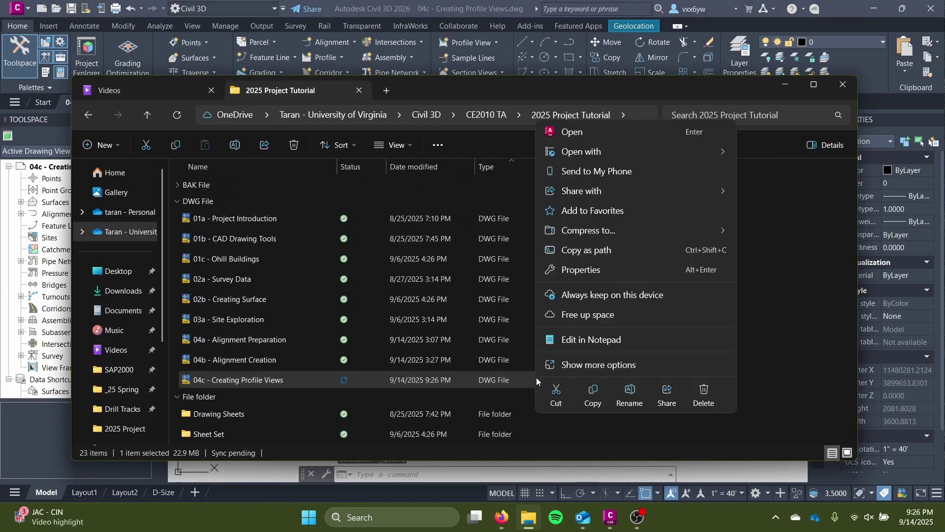
{"action": "left_click", "coordinate": [593, 394]}
{"action": "key", "text": "ctrl+v"}
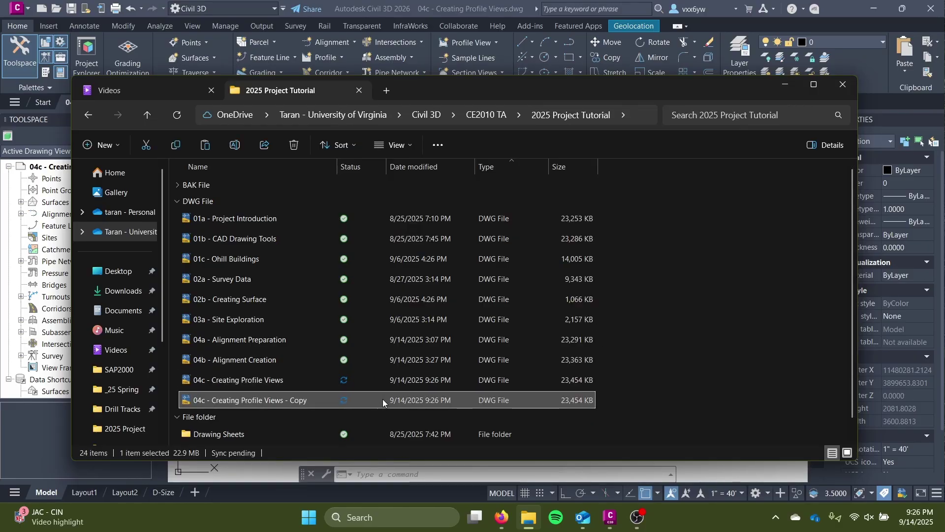
- Rename the copied drawing as 04d - Profile Creation
{"action": "right_click", "coordinate": [383, 382]}
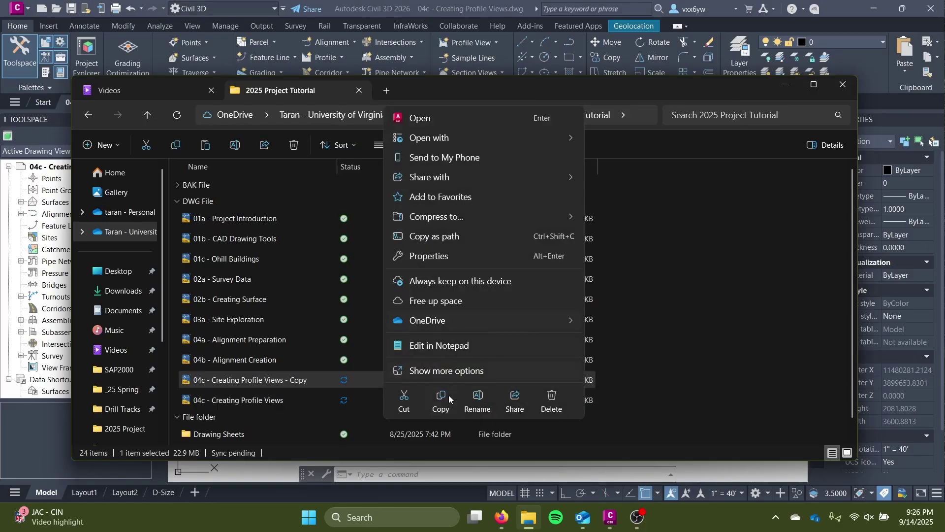
{"action": "left_click", "coordinate": [474, 402]}
{"action": "type", "text": "04d - Profile Creation"}
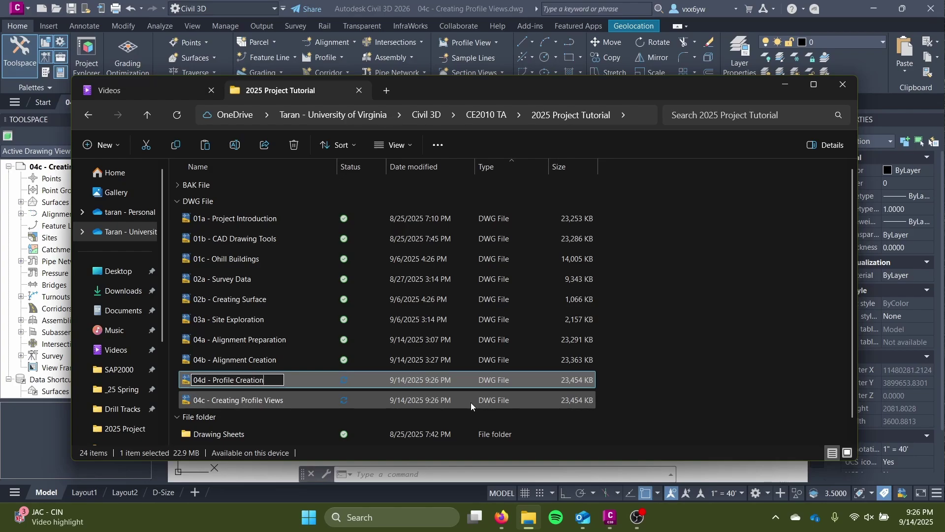
{"action": "key", "text": "Return"}
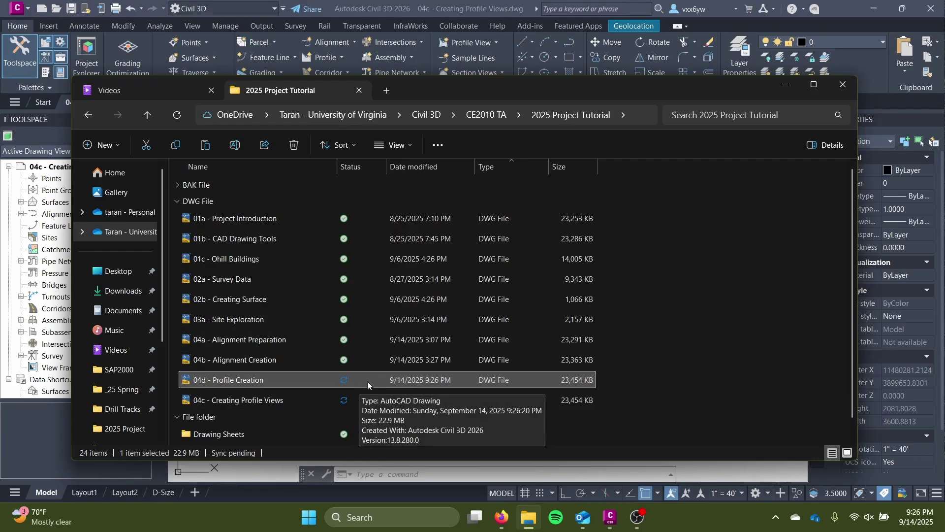
- Open the 04d - Profile Creation drawing in Civil 3D and close 04c - Creating Profile Views
{"action": "double_click", "coordinate": [495, 399]}
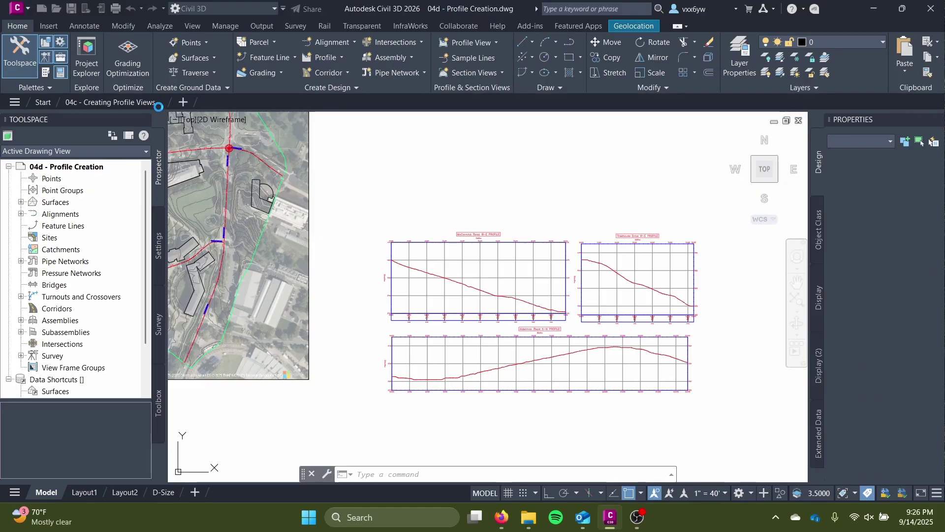
{"action": "left_click", "coordinate": [157, 103]}
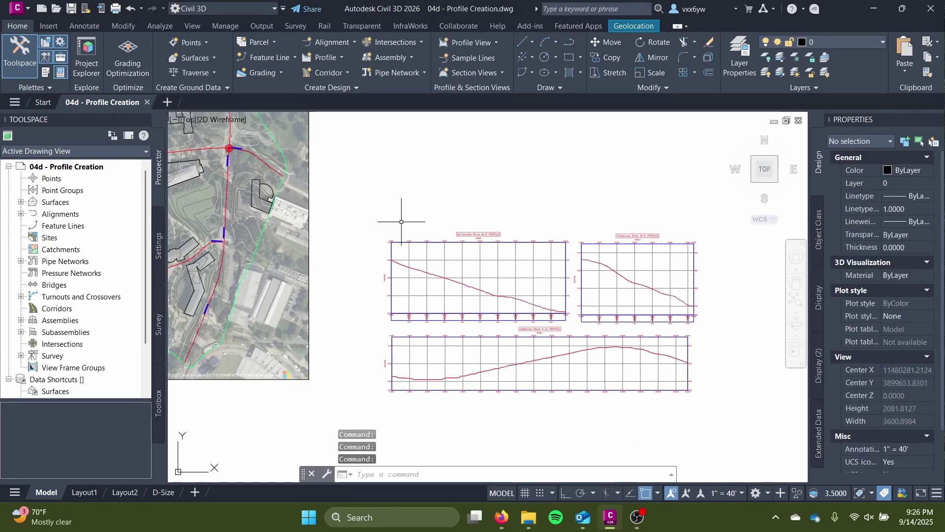
- Start a new layout profile with Profile Creation Tools in the Alderman Road S-N profile view
{"action": "scroll", "coordinate": [396, 211], "scroll_direction": "down", "scroll_amount": 3}
{"action": "middle_click_drag", "start_coordinate": [407, 238], "coordinate": [486, 271]}
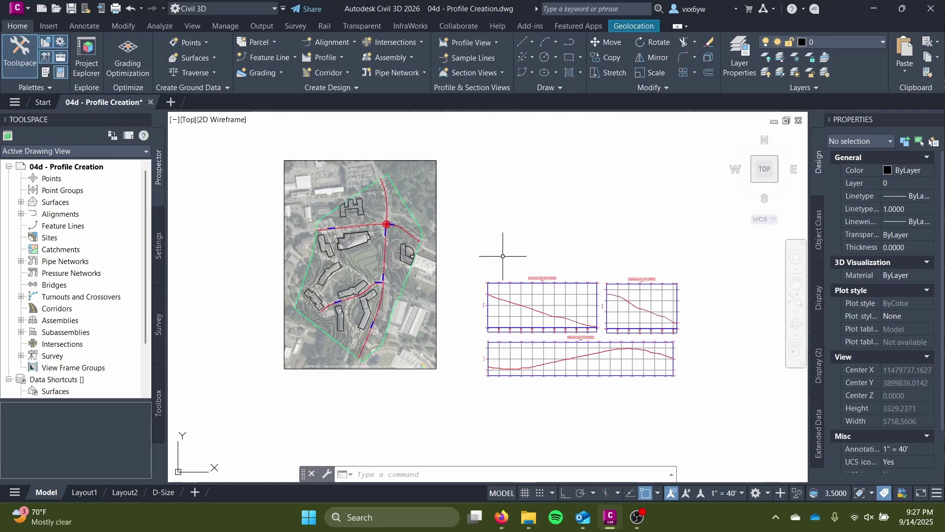
{"action": "scroll", "coordinate": [576, 295], "scroll_direction": "up", "scroll_amount": 4}
{"action": "mouse_move", "coordinate": [581, 299]}
{"action": "middle_mouse_down"}
{"action": "mouse_move", "coordinate": [355, 222]}
{"action": "mouse_move", "coordinate": [477, 250]}
{"action": "middle_mouse_up"}
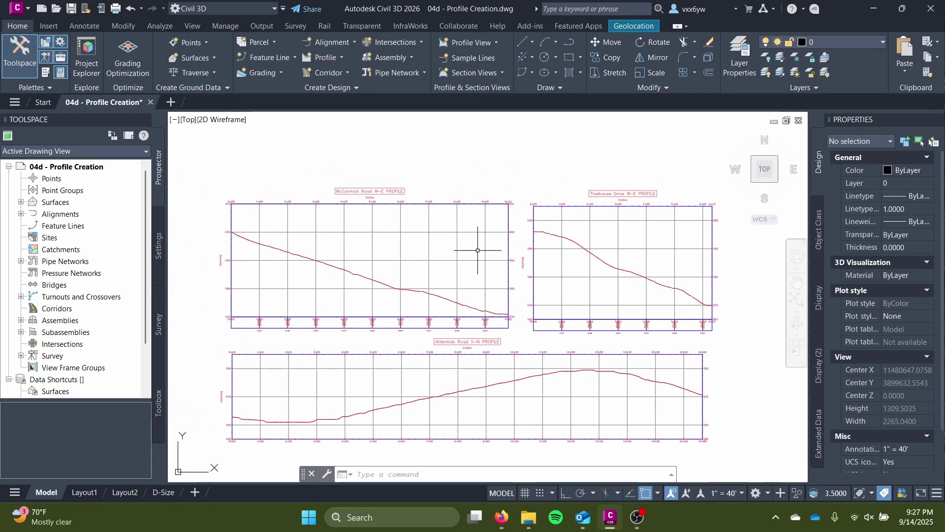
{"action": "left_click", "coordinate": [343, 58]}
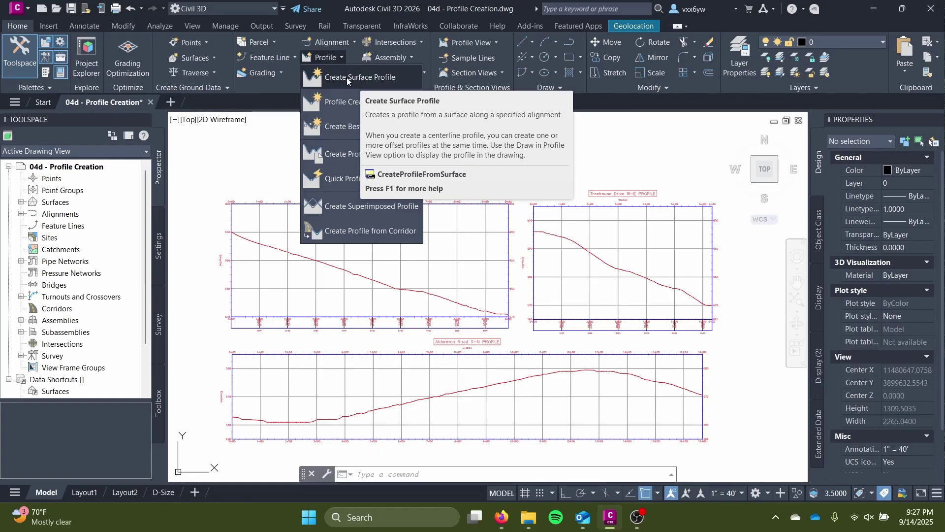
{"action": "left_click", "coordinate": [356, 102]}
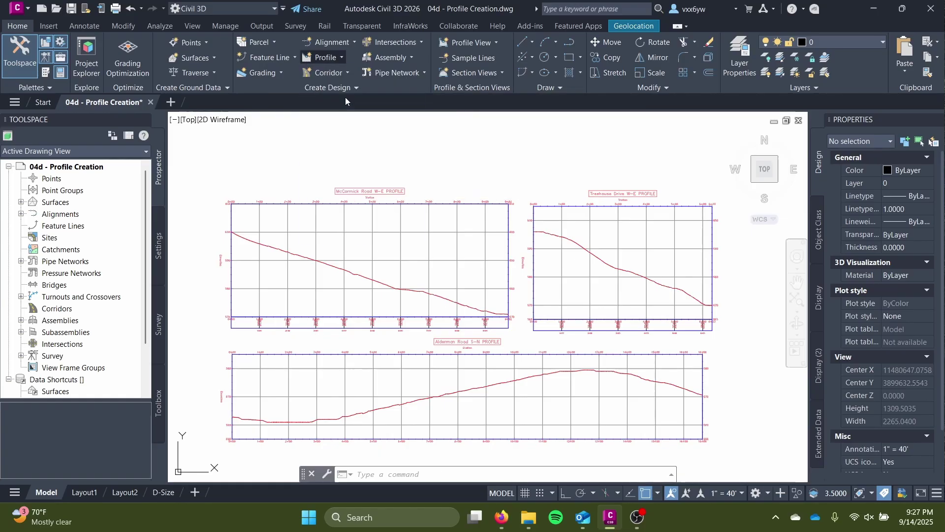
{"action": "left_click", "coordinate": [325, 57]}
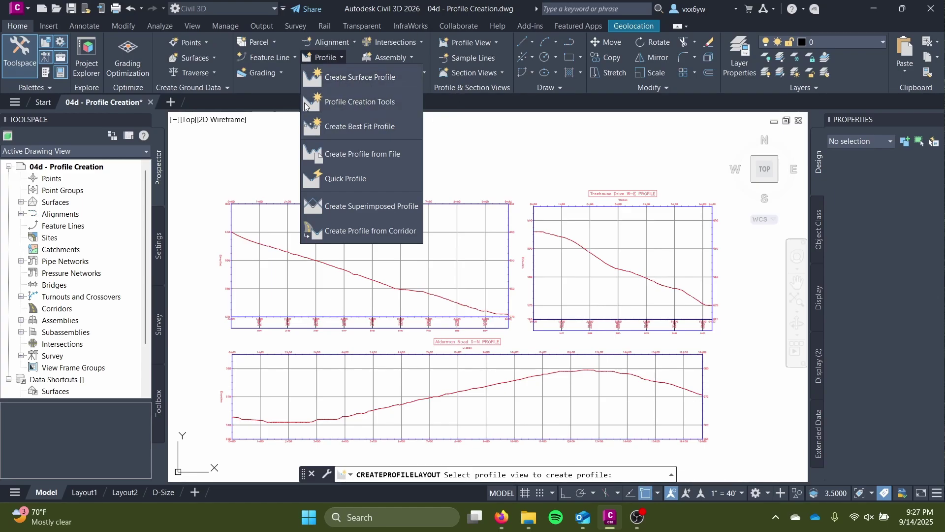
{"action": "left_click", "coordinate": [349, 102]}
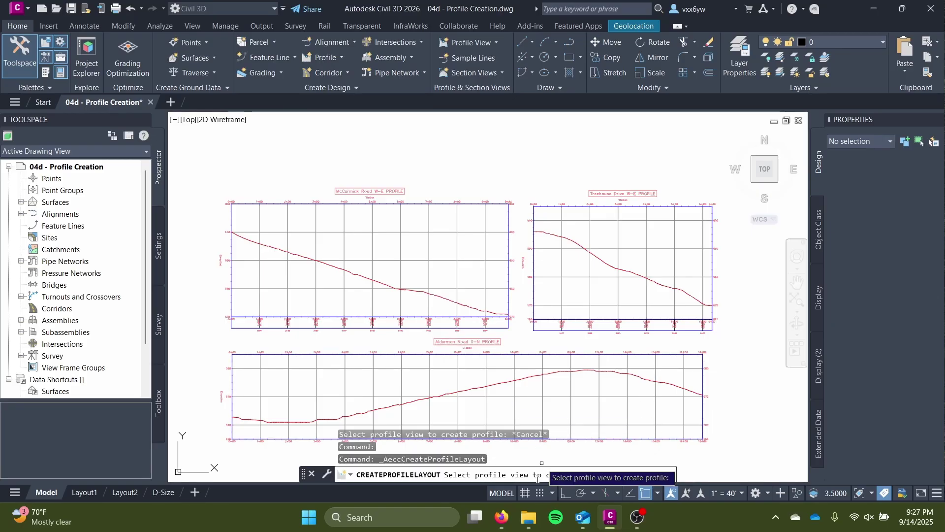
{"action": "middle_click_drag", "start_coordinate": [496, 373], "coordinate": [585, 279]}
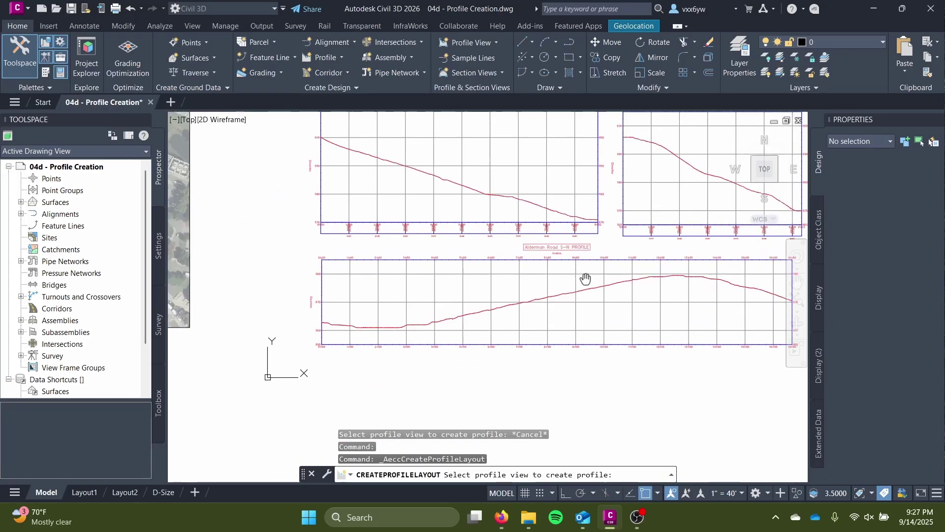
{"action": "scroll", "coordinate": [481, 293], "scroll_direction": "up", "scroll_amount": 4}
{"action": "scroll", "coordinate": [397, 296], "scroll_direction": "down", "scroll_amount": 2}
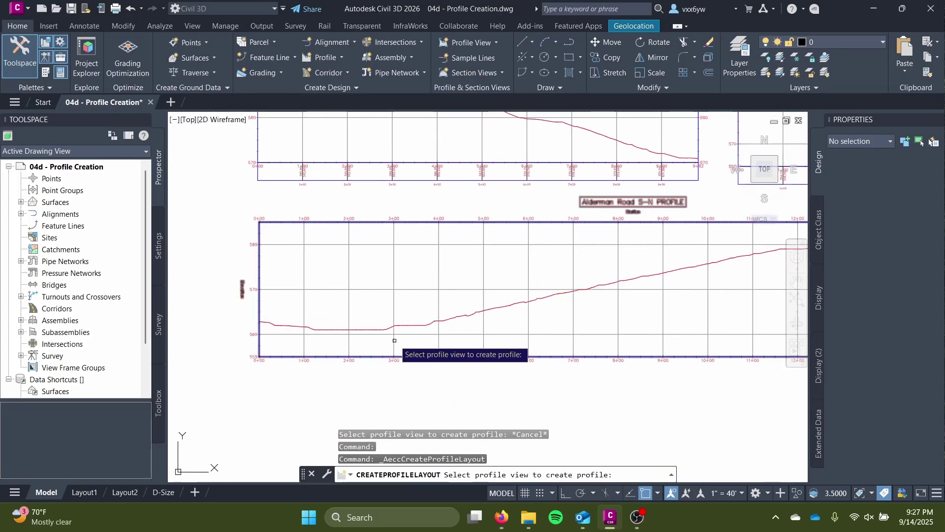
{"action": "left_click", "coordinate": [354, 355]}
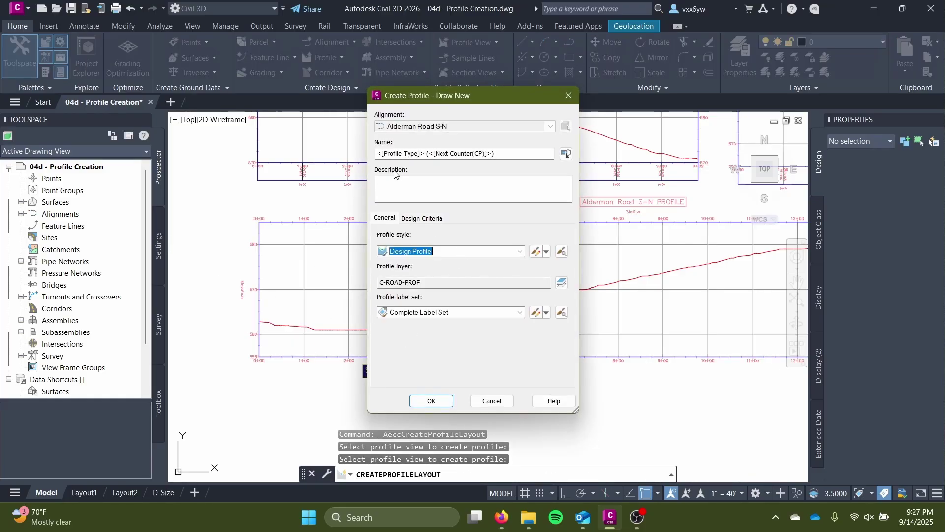
- Name the new profile Existing Alderman Road
{"action": "left_click", "coordinate": [508, 154]}
{"action": "type", "text": "Ex"}
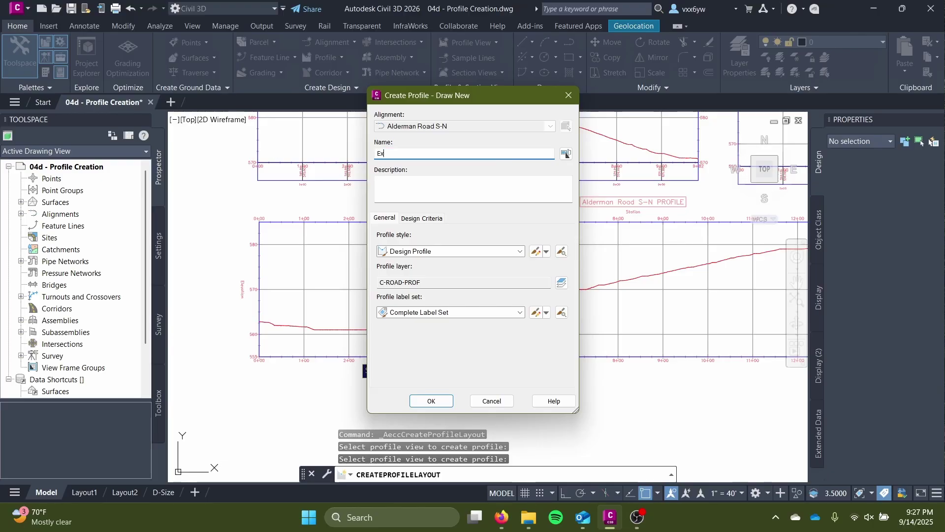
{"action": "type", "text": "isting Alderman road"}
{"action": "left_click", "coordinate": [566, 154]}
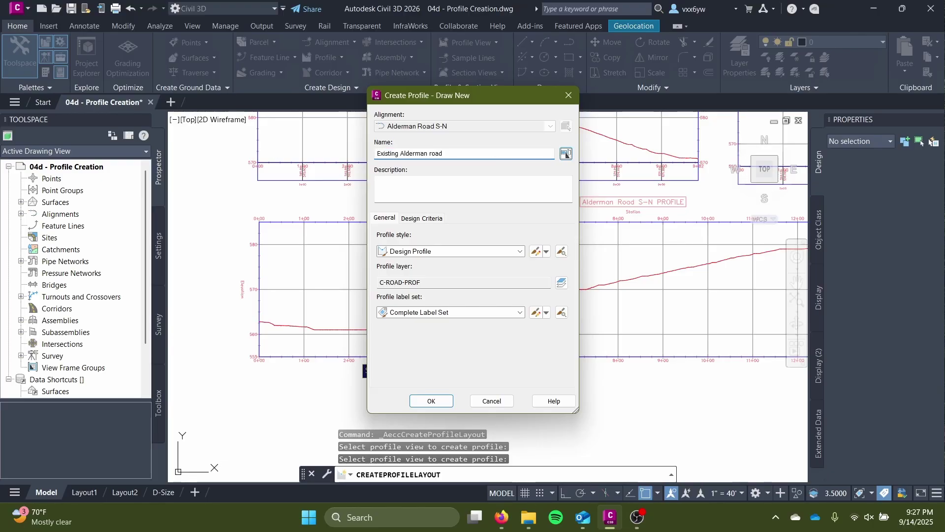
{"action": "left_click", "coordinate": [445, 155]}
{"action": "key", "text": "BackSpace"}
- Create the profile with the Design Profile style and the Complete Label Set
{"action": "left_click", "coordinate": [458, 251]}
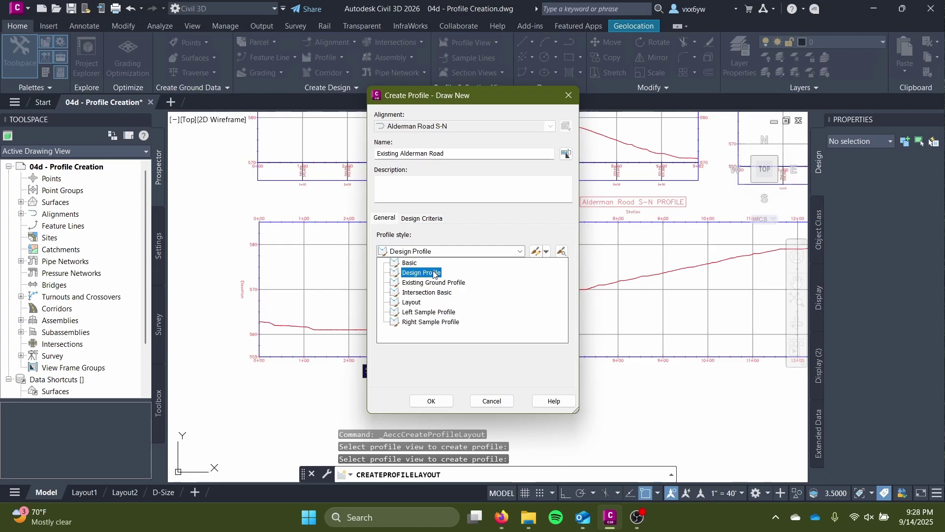
{"action": "left_click", "coordinate": [422, 273]}
{"action": "left_click", "coordinate": [437, 316]}
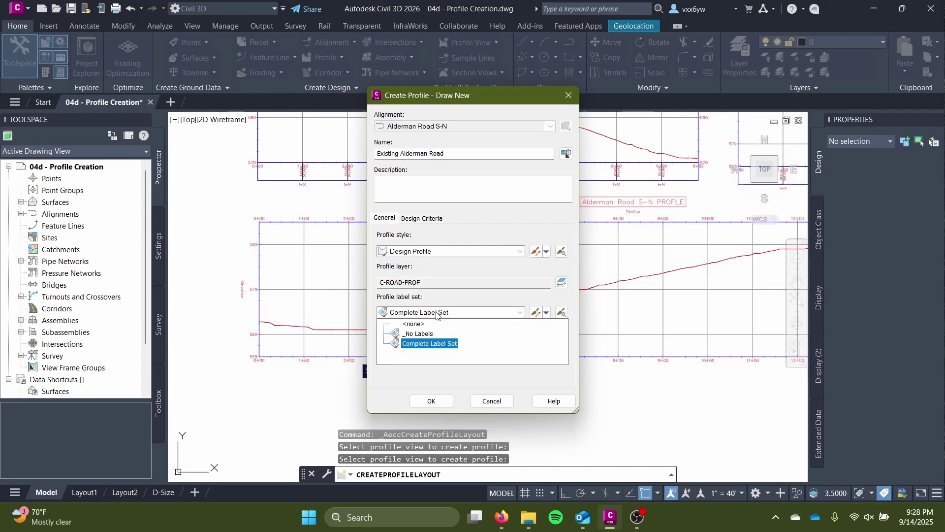
{"action": "left_click", "coordinate": [437, 344]}
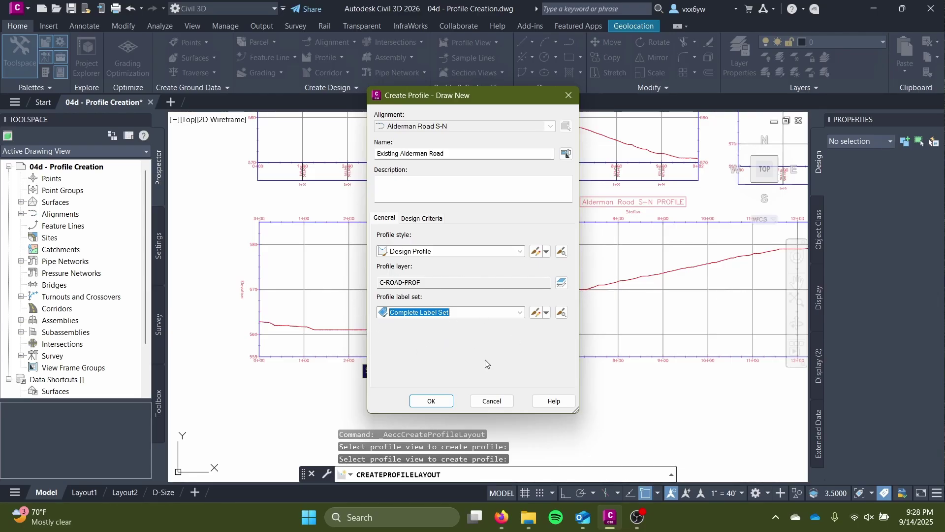
{"action": "left_click", "coordinate": [431, 402]}
- Start drawing tangents without curves for Existing Alderman Road, keeping the layout toolbar clear of the profile view
{"action": "left_click_drag", "start_coordinate": [46, 13], "coordinate": [290, 200]}
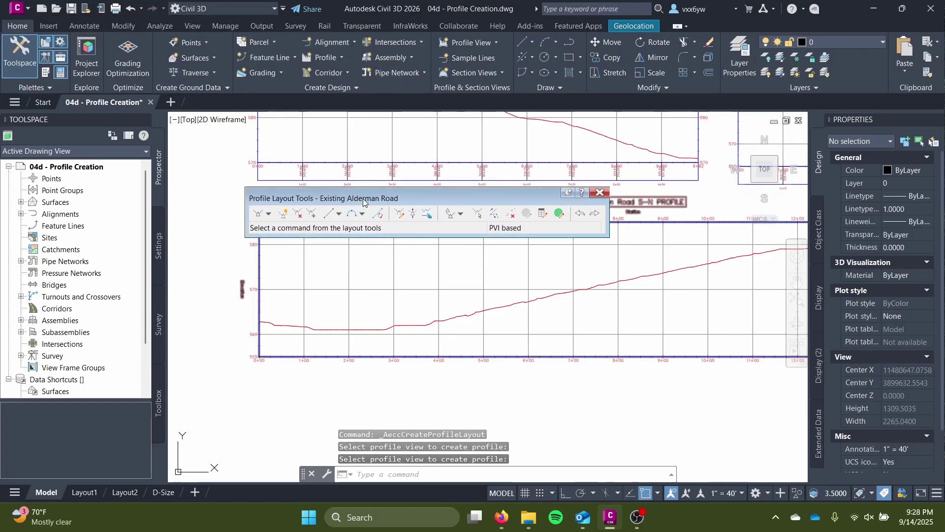
{"action": "left_click_drag", "start_coordinate": [364, 202], "coordinate": [333, 178]}
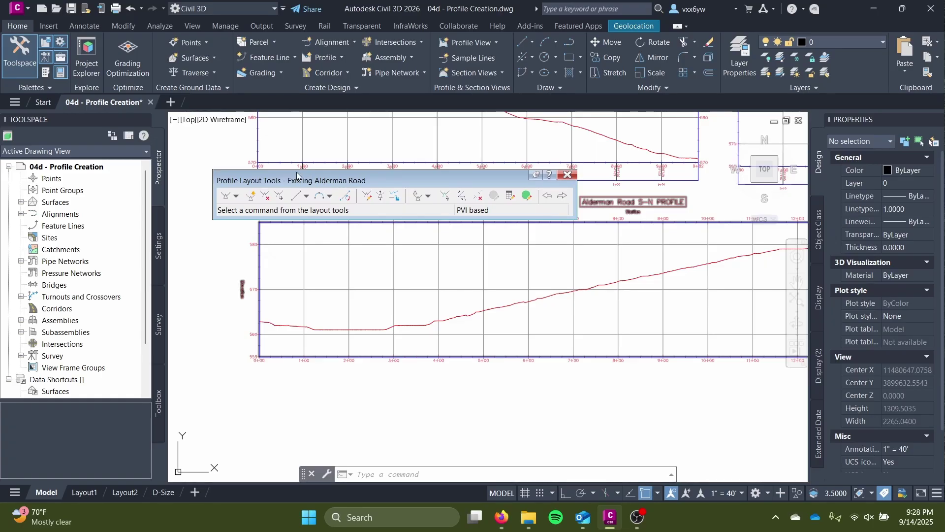
{"action": "left_click_drag", "start_coordinate": [301, 177], "coordinate": [320, 150]}
{"action": "left_click", "coordinate": [259, 156]}
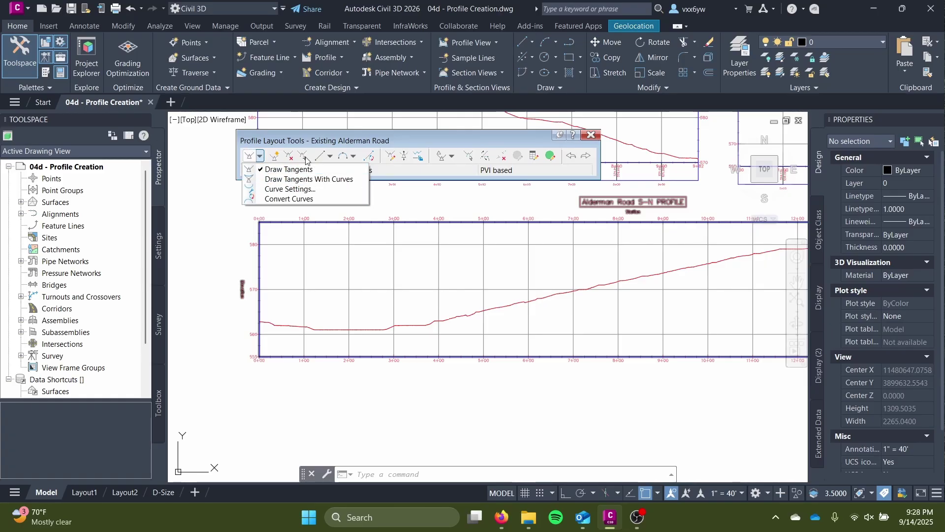
{"action": "left_click", "coordinate": [330, 184]}
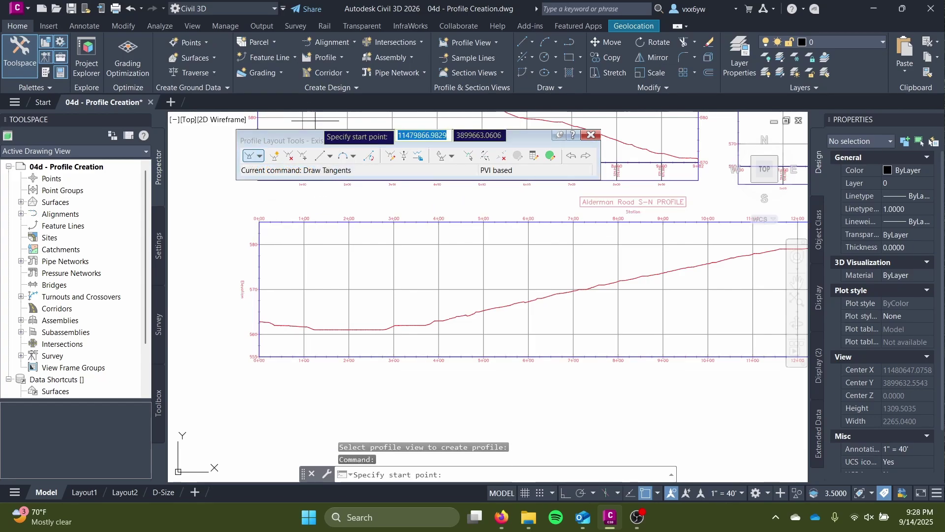
{"action": "left_click_drag", "start_coordinate": [292, 143], "coordinate": [217, 127]}
- Examine the existing ground line along the Alderman Road S-N profile view, including its start at station 0+00
{"action": "scroll", "coordinate": [625, 319], "scroll_direction": "down", "scroll_amount": 3}
{"action": "middle_click_drag", "start_coordinate": [625, 319], "coordinate": [484, 323]}
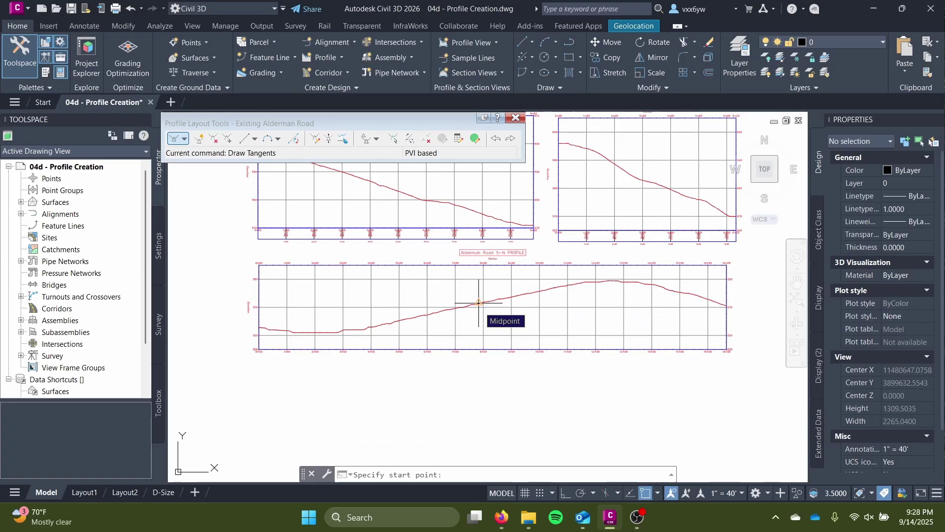
{"action": "scroll", "coordinate": [325, 345], "scroll_direction": "up", "scroll_amount": 2}
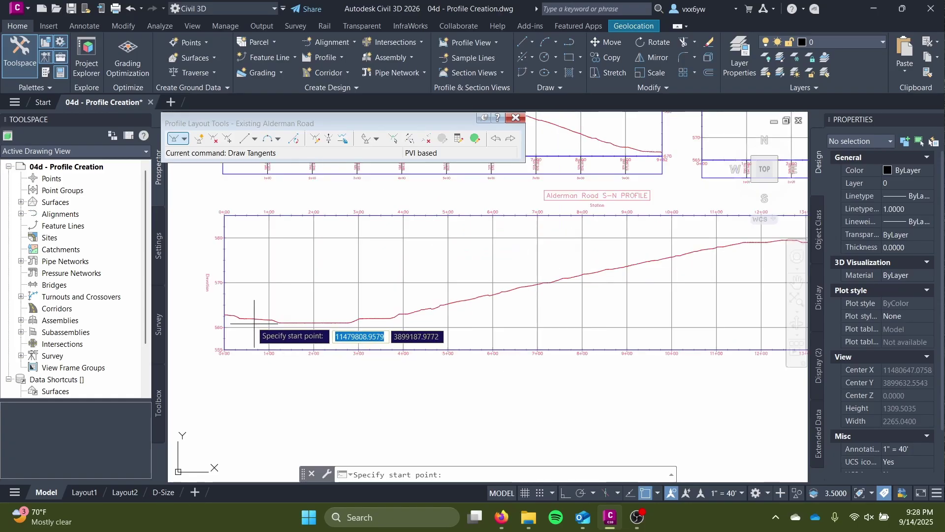
{"action": "scroll", "coordinate": [231, 296], "scroll_direction": "up", "scroll_amount": 2}
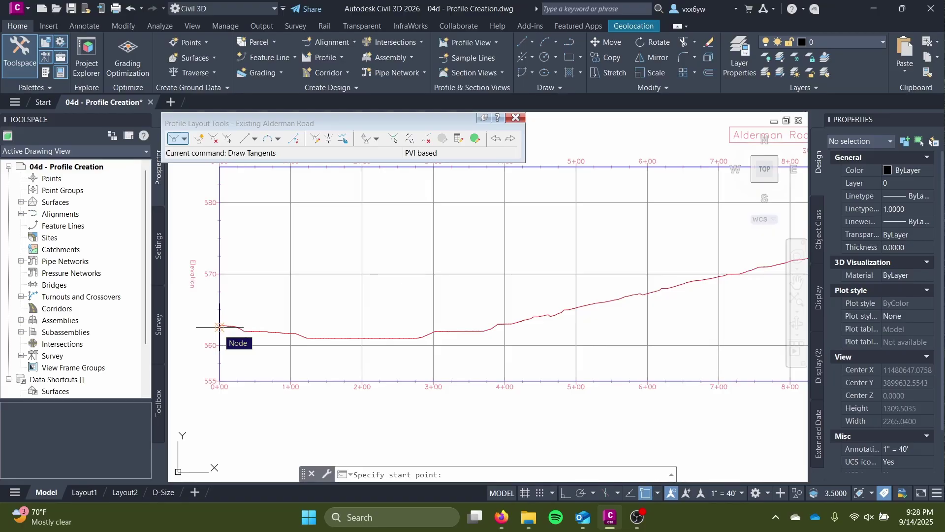
{"action": "scroll", "coordinate": [284, 318], "scroll_direction": "down", "scroll_amount": 2}
{"action": "scroll", "coordinate": [315, 325], "scroll_direction": "up", "scroll_amount": 2}
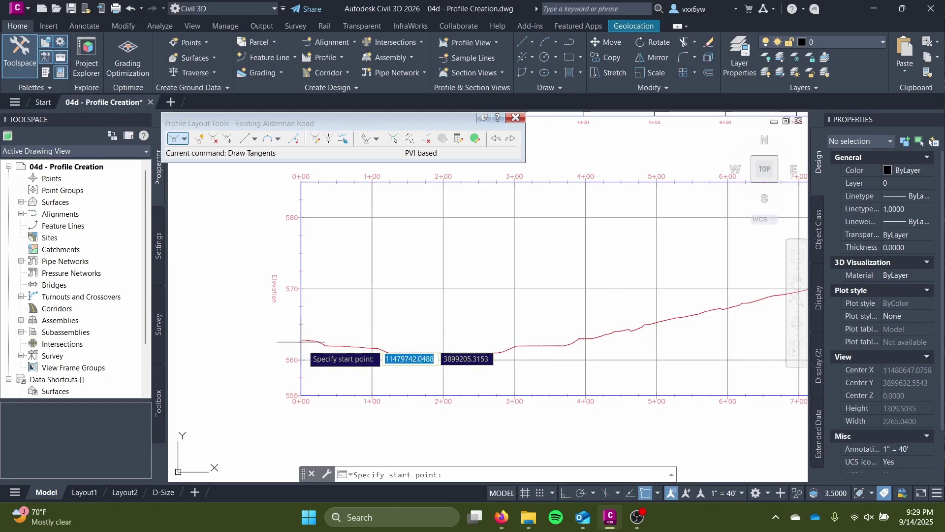
{"action": "scroll", "coordinate": [291, 343], "scroll_direction": "up", "scroll_amount": 6}
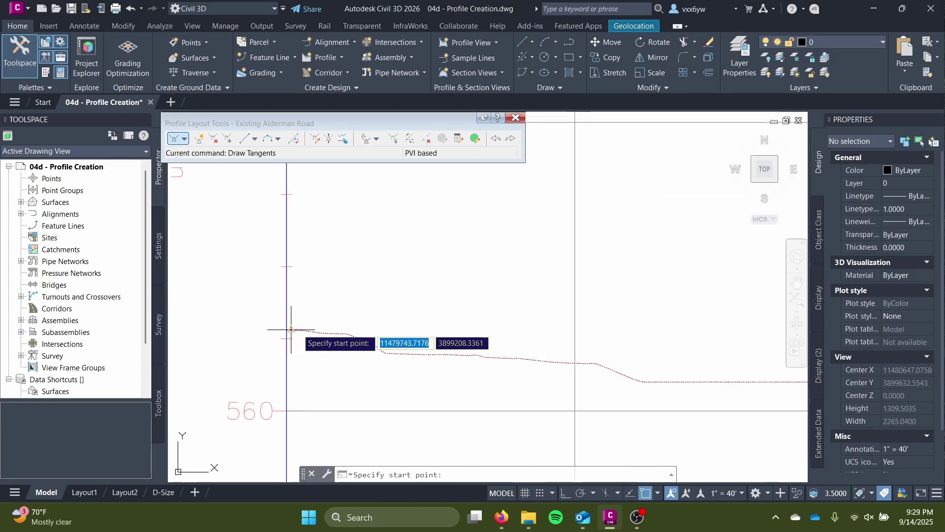
{"action": "scroll", "coordinate": [530, 334], "scroll_direction": "down", "scroll_amount": 4}
{"action": "middle_click_drag", "start_coordinate": [530, 334], "coordinate": [354, 357]}
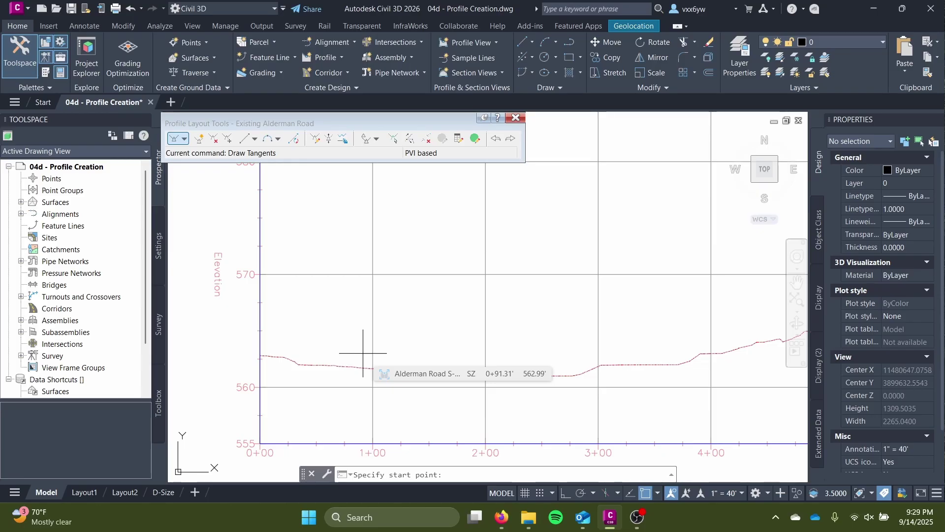
{"action": "scroll", "coordinate": [382, 311], "scroll_direction": "down", "scroll_amount": 4}
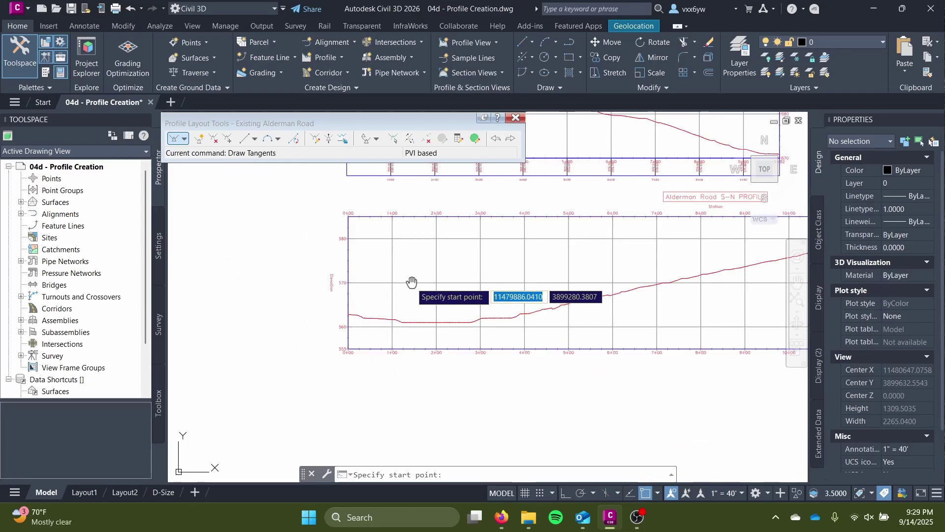
{"action": "middle_click_drag", "start_coordinate": [412, 283], "coordinate": [302, 294]}
{"action": "middle_click_drag", "start_coordinate": [363, 293], "coordinate": [357, 297]}
- Start the first tangent at the beginning of the existing ground line, at station 0+00
{"action": "scroll", "coordinate": [294, 341], "scroll_direction": "up", "scroll_amount": 4}
{"action": "middle_click_drag", "start_coordinate": [269, 328], "coordinate": [427, 311]}
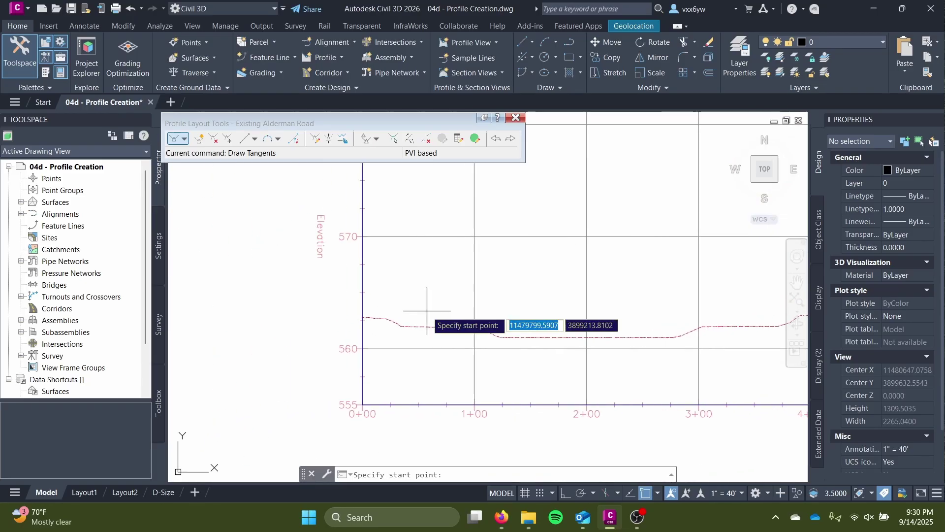
{"action": "scroll", "coordinate": [427, 311], "scroll_direction": "up", "scroll_amount": 3}
{"action": "middle_click_drag", "start_coordinate": [357, 330], "coordinate": [447, 308]}
{"action": "scroll", "coordinate": [418, 329], "scroll_direction": "up", "scroll_amount": 2}
{"action": "scroll", "coordinate": [590, 428], "scroll_direction": "up", "scroll_amount": 2}
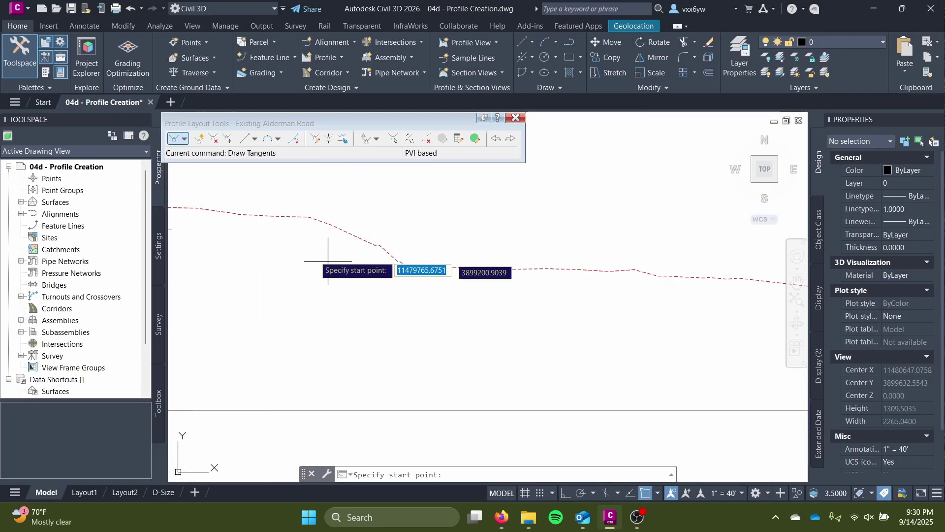
{"action": "scroll", "coordinate": [304, 251], "scroll_direction": "down", "scroll_amount": 2}
{"action": "middle_click_drag", "start_coordinate": [282, 249], "coordinate": [439, 323]}
{"action": "scroll", "coordinate": [396, 318], "scroll_direction": "up", "scroll_amount": 4}
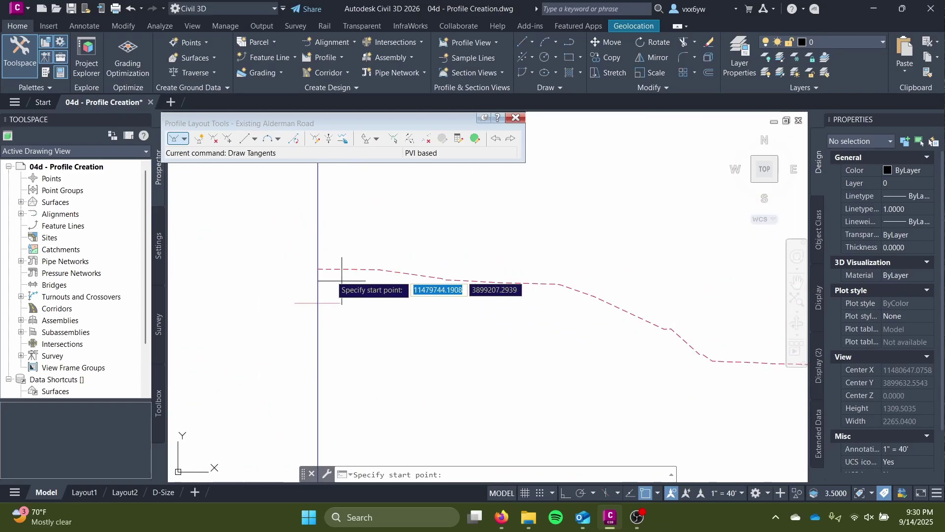
{"action": "left_click", "coordinate": [318, 268]}
- Turn object snap off and draw the first two tangents along the existing ground to about stations 1+31 and 3+00
{"action": "scroll", "coordinate": [544, 264], "scroll_direction": "down", "scroll_amount": 2}
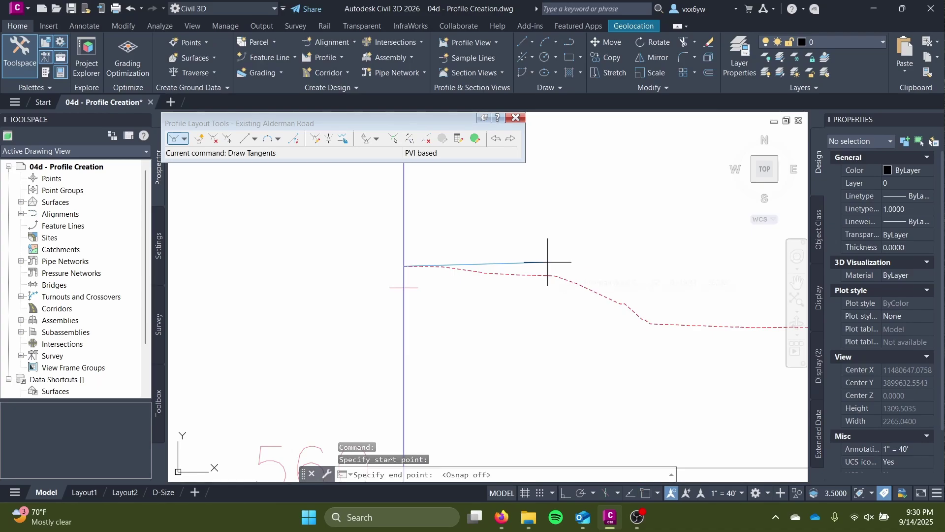
{"action": "scroll", "coordinate": [552, 266], "scroll_direction": "down", "scroll_amount": 2}
{"action": "scroll", "coordinate": [489, 288], "scroll_direction": "down", "scroll_amount": 2}
{"action": "middle_click_drag", "start_coordinate": [554, 256], "coordinate": [298, 294]}
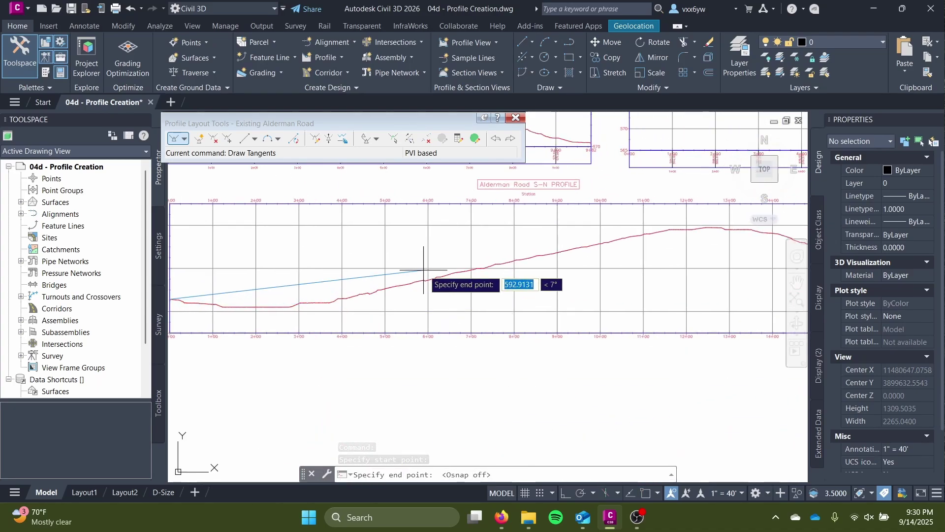
{"action": "middle_click_drag", "start_coordinate": [722, 247], "coordinate": [606, 310]}
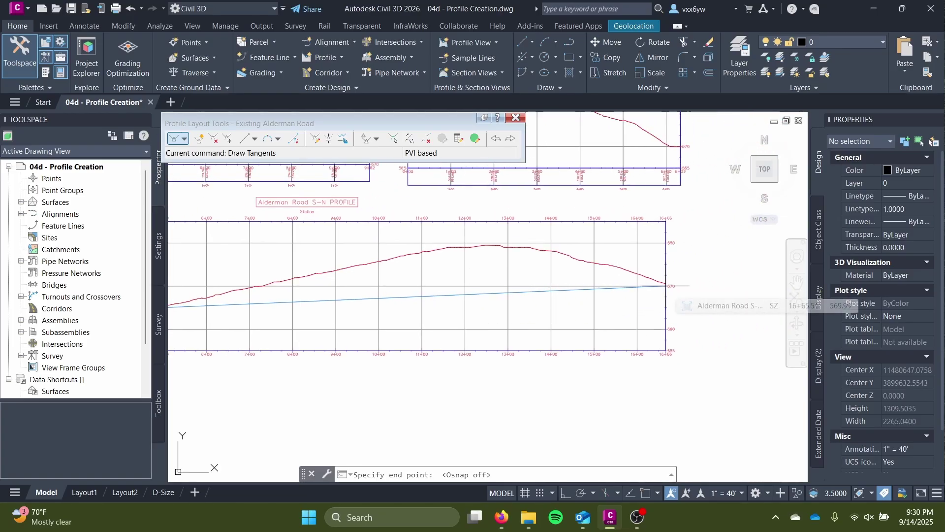
{"action": "middle_click_drag", "start_coordinate": [667, 286], "coordinate": [781, 269]}
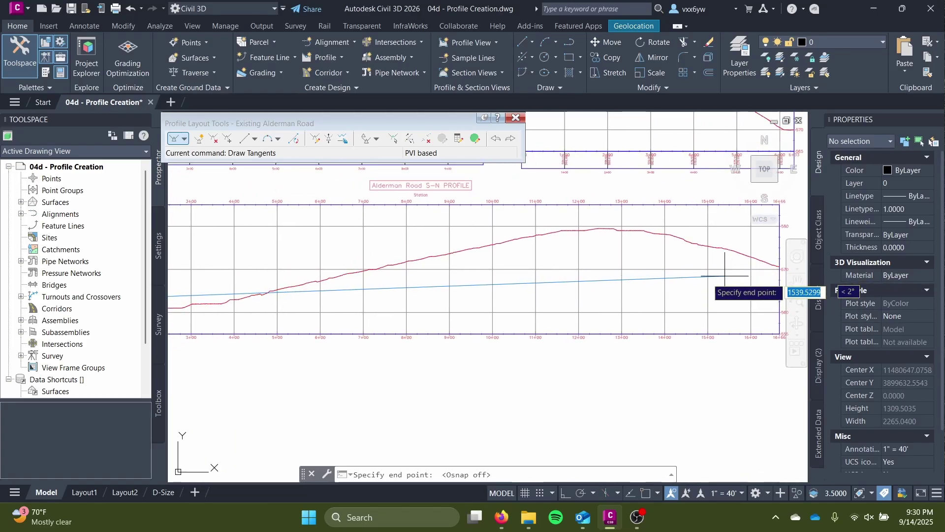
{"action": "middle_click_drag", "start_coordinate": [297, 289], "coordinate": [571, 348]}
{"action": "scroll", "coordinate": [463, 348], "scroll_direction": "up", "scroll_amount": 4}
{"action": "middle_click_drag", "start_coordinate": [356, 363], "coordinate": [482, 362]}
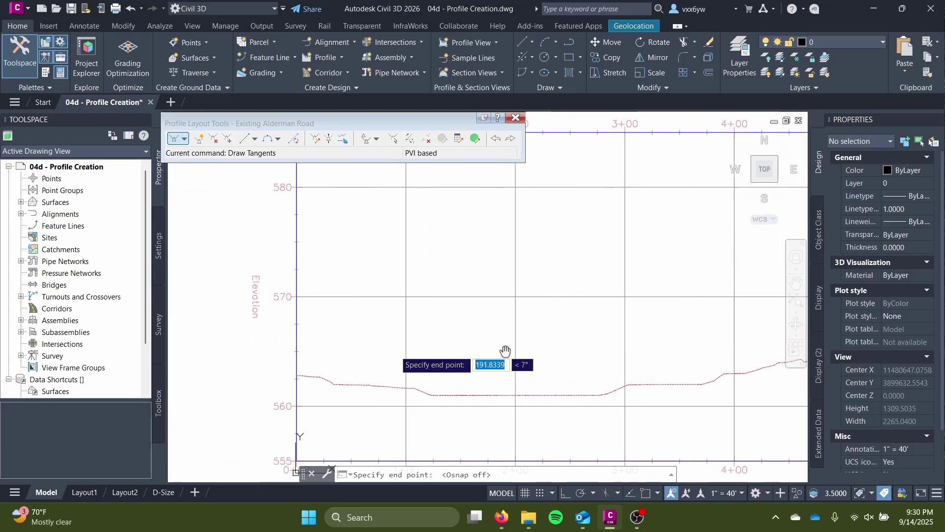
{"action": "left_click", "coordinate": [449, 390]}
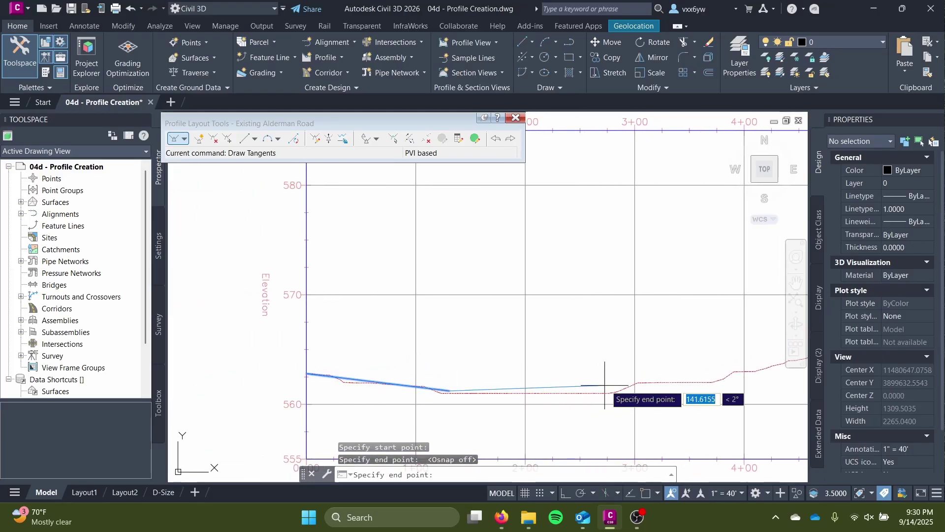
{"action": "left_click", "coordinate": [635, 389]}
- Continue the tangents up the climbing ground with vertices at about stations 4+40, 6+53, 8+45, 10+16 and 12+04
{"action": "middle_click_drag", "start_coordinate": [742, 361], "coordinate": [405, 365]}
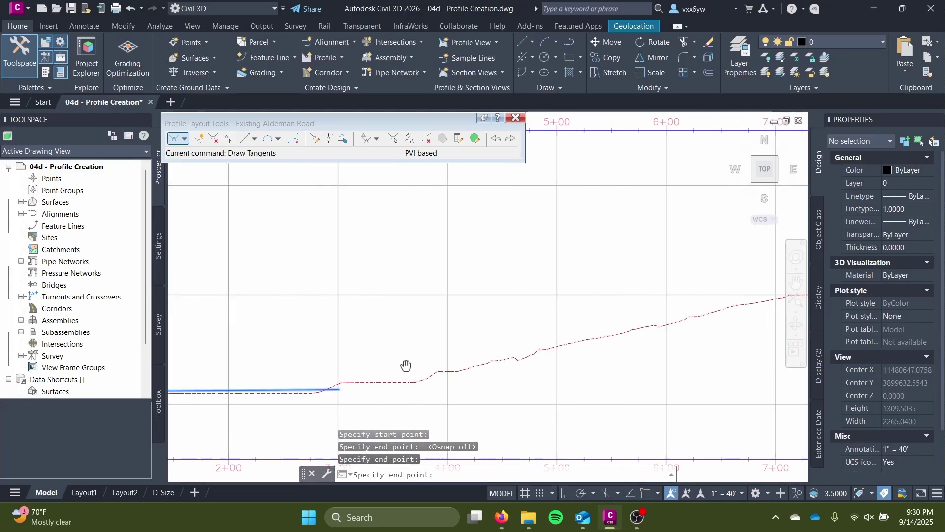
{"action": "left_click", "coordinate": [491, 363]}
{"action": "middle_click_drag", "start_coordinate": [680, 309], "coordinate": [318, 429]}
{"action": "left_click", "coordinate": [529, 374]}
{"action": "middle_click_drag", "start_coordinate": [618, 355], "coordinate": [316, 342]}
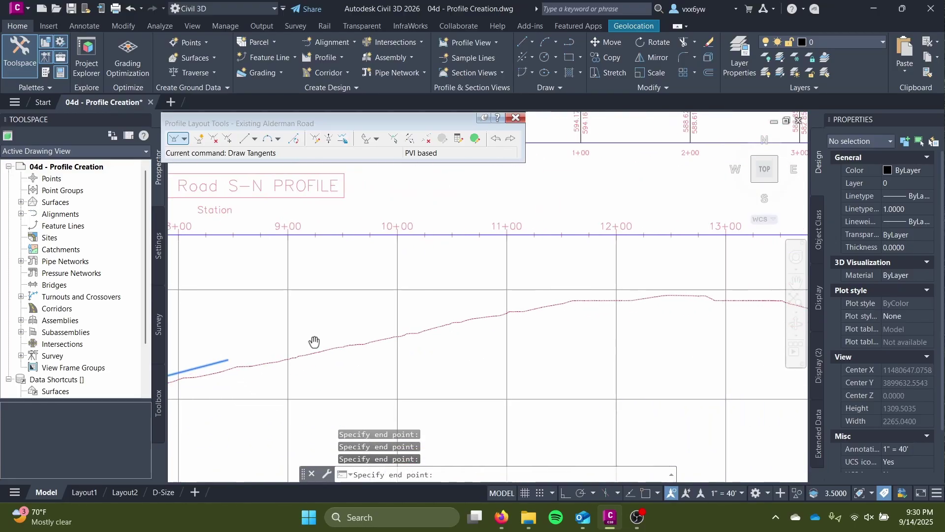
{"action": "left_click", "coordinate": [415, 321]}
{"action": "left_click", "coordinate": [621, 305]}
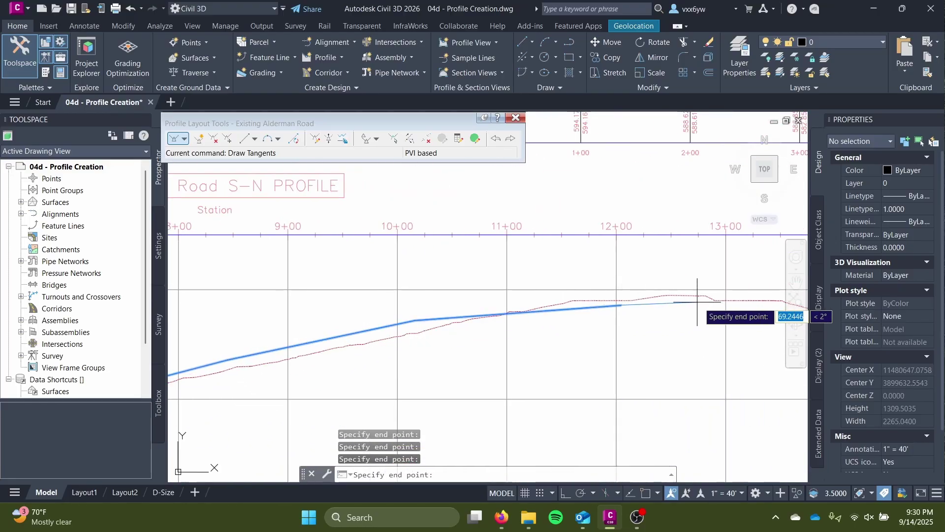
- Continue the tangents over the crest and down the slope with vertices at about stations 13+56, 14+72, 15+74 and 16+31
{"action": "middle_click_drag", "start_coordinate": [714, 307], "coordinate": [539, 312]}
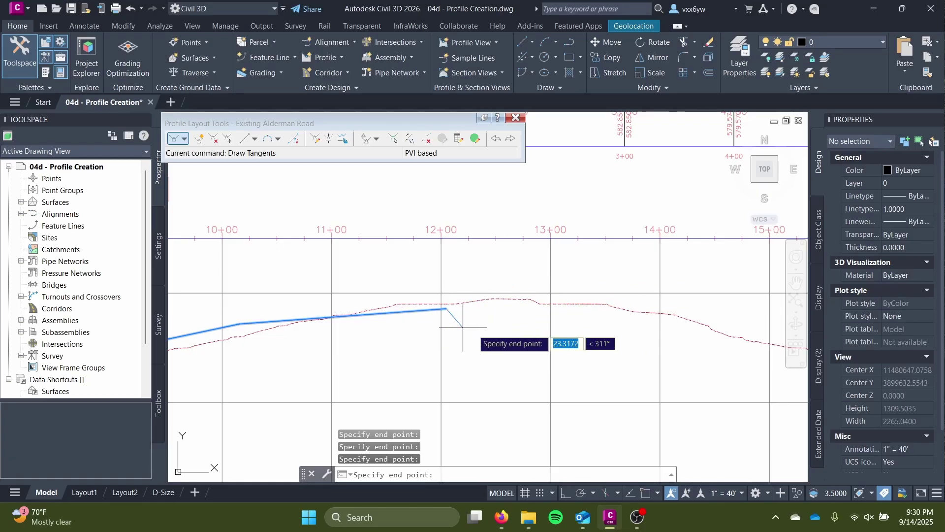
{"action": "middle_click_drag", "start_coordinate": [452, 317], "coordinate": [338, 323]}
{"action": "middle_click_drag", "start_coordinate": [486, 317], "coordinate": [412, 317]}
{"action": "left_click", "coordinate": [410, 315]}
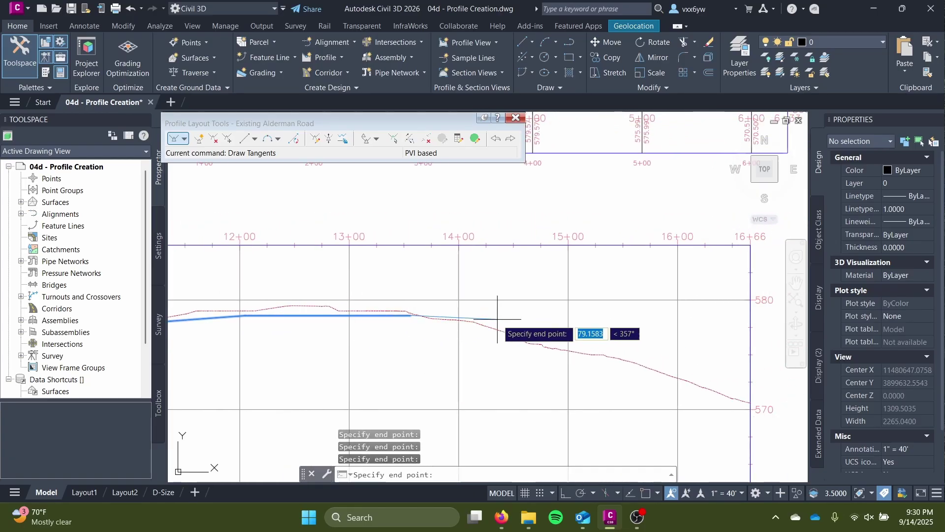
{"action": "left_click", "coordinate": [539, 340]}
{"action": "left_click", "coordinate": [651, 368]}
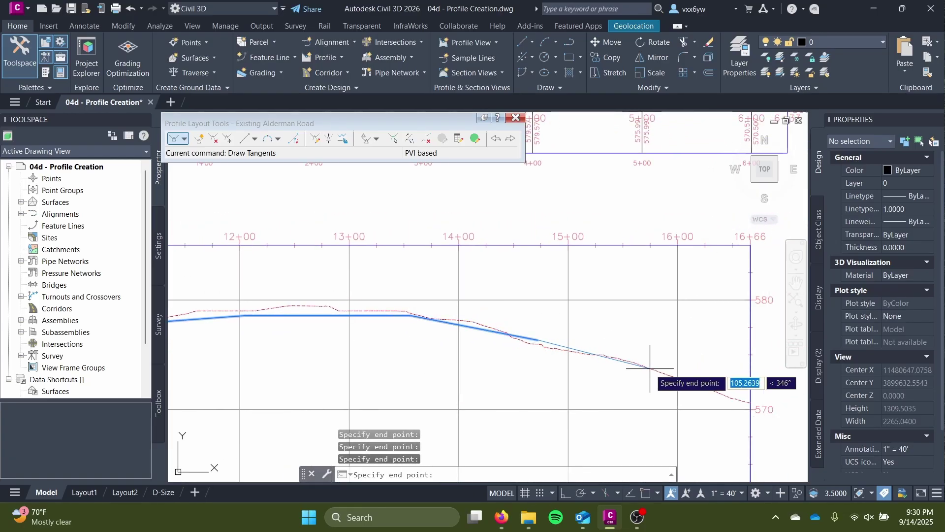
{"action": "left_click", "coordinate": [712, 395]}
- Add a vertex near station 16+54, then, with object snap on, end the layout at the ground line's endpoint at station 16+66
{"action": "scroll", "coordinate": [744, 408], "scroll_direction": "up", "scroll_amount": 2}
{"action": "scroll", "coordinate": [744, 408], "scroll_direction": "up", "scroll_amount": 4}
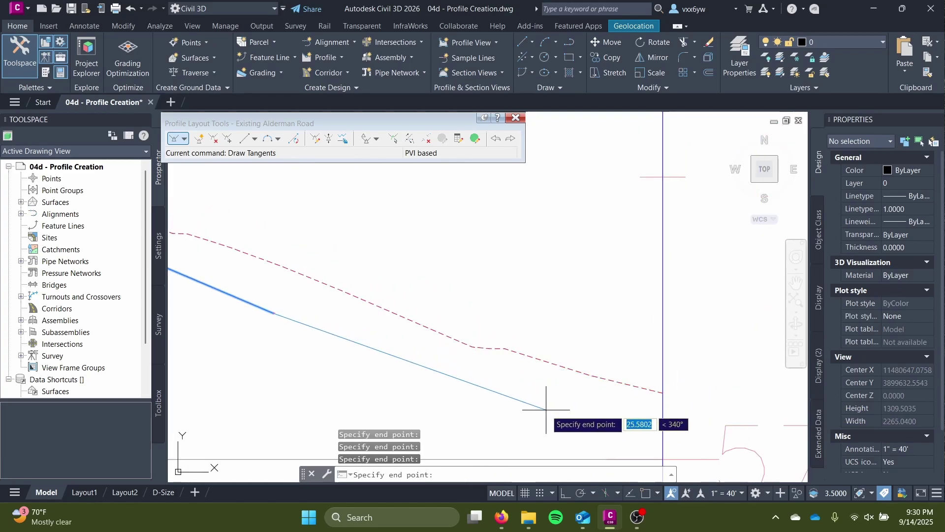
{"action": "left_click", "coordinate": [531, 383]}
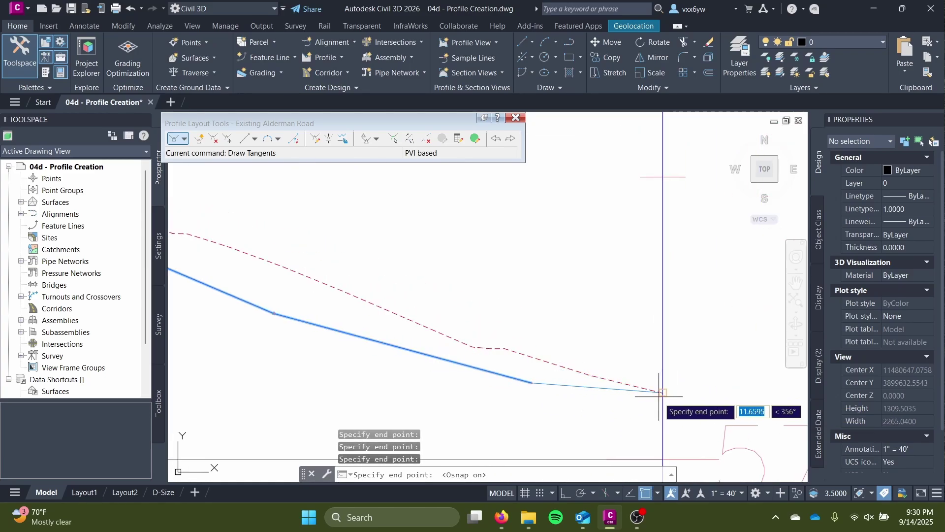
{"action": "scroll", "coordinate": [663, 390], "scroll_direction": "up", "scroll_amount": 5}
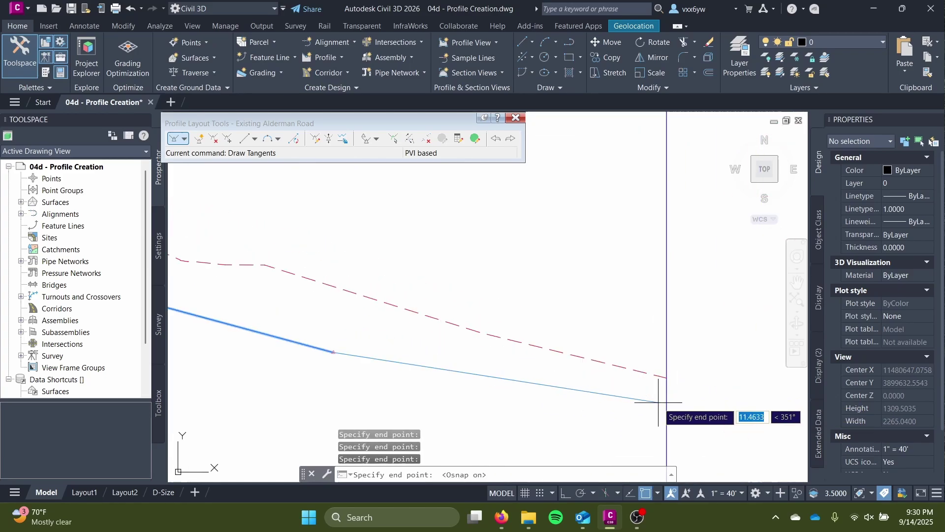
{"action": "left_click", "coordinate": [670, 365]}
{"action": "key", "text": "Return"}
- Examine the grade and grade break labels along the new profile and compare its tangents with the existing ground line
{"action": "scroll", "coordinate": [539, 352], "scroll_direction": "down", "scroll_amount": 8}
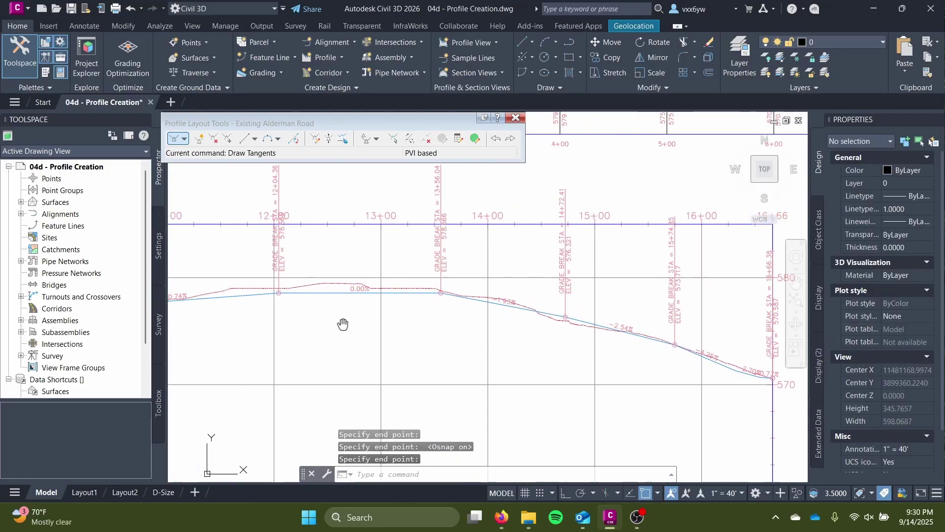
{"action": "middle_click_drag", "start_coordinate": [338, 323], "coordinate": [584, 297]}
{"action": "scroll", "coordinate": [390, 304], "scroll_direction": "up", "scroll_amount": 4}
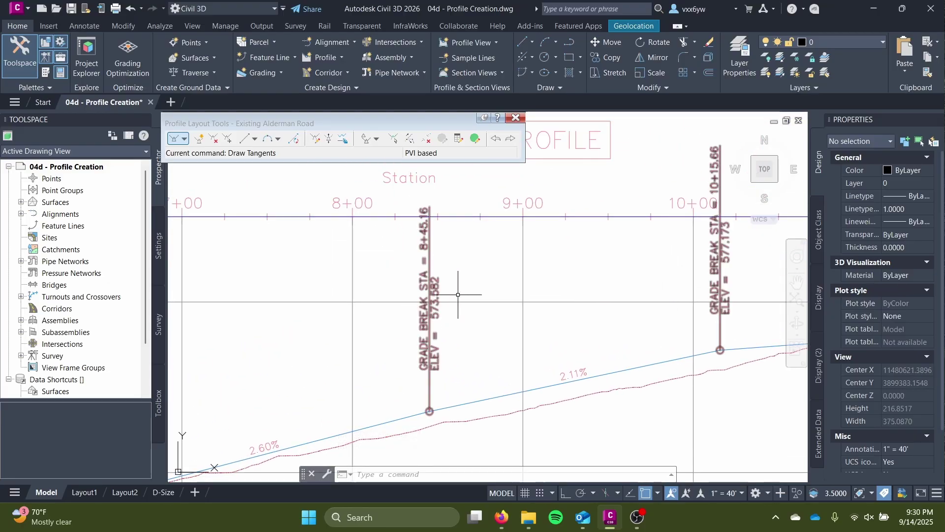
{"action": "middle_click_drag", "start_coordinate": [210, 402], "coordinate": [435, 307]}
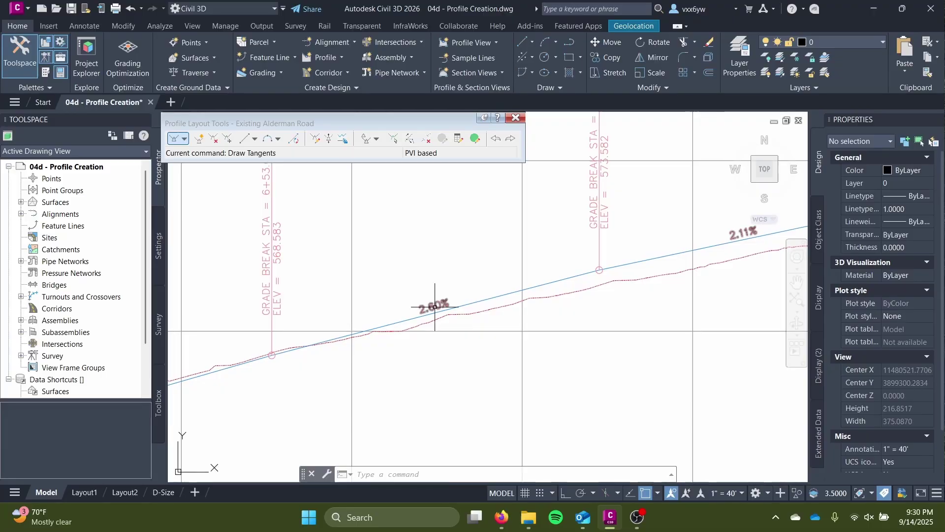
{"action": "mouse_move", "coordinate": [324, 344]}
{"action": "middle_mouse_down"}
{"action": "mouse_move", "coordinate": [365, 325]}
{"action": "mouse_move", "coordinate": [555, 303]}
{"action": "middle_mouse_up"}
{"action": "middle_click_drag", "start_coordinate": [237, 368], "coordinate": [408, 339]}
{"action": "mouse_move", "coordinate": [292, 386]}
{"action": "middle_mouse_down"}
{"action": "mouse_move", "coordinate": [438, 372]}
{"action": "mouse_move", "coordinate": [401, 380]}
{"action": "mouse_move", "coordinate": [433, 363]}
{"action": "middle_mouse_up"}
{"action": "middle_click_drag", "start_coordinate": [345, 367], "coordinate": [306, 340]}
{"action": "middle_click_drag", "start_coordinate": [738, 354], "coordinate": [336, 333]}
{"action": "middle_click_drag", "start_coordinate": [665, 335], "coordinate": [376, 312]}
{"action": "middle_click_drag", "start_coordinate": [555, 323], "coordinate": [546, 362]}
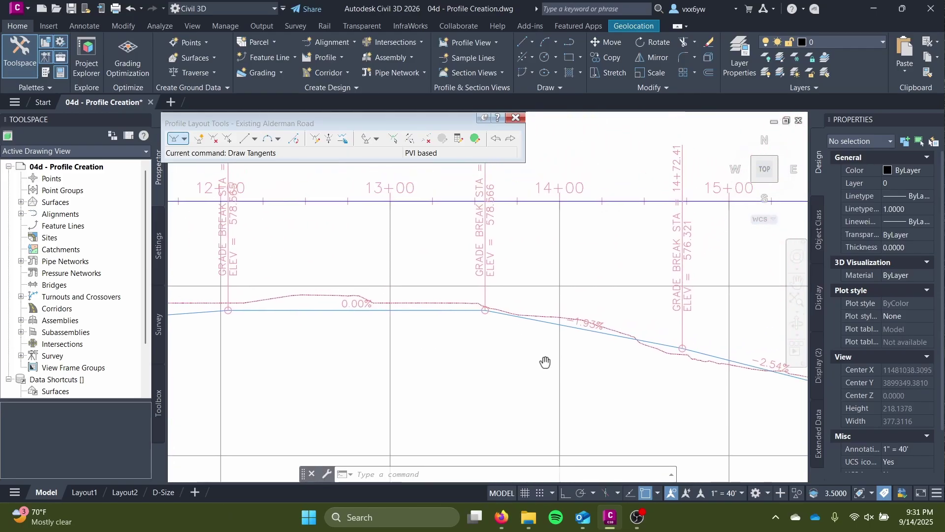
{"action": "middle_click_drag", "start_coordinate": [680, 374], "coordinate": [447, 308]}
{"action": "middle_click_drag", "start_coordinate": [591, 350], "coordinate": [490, 321]}
{"action": "middle_click_drag", "start_coordinate": [631, 359], "coordinate": [531, 329]}
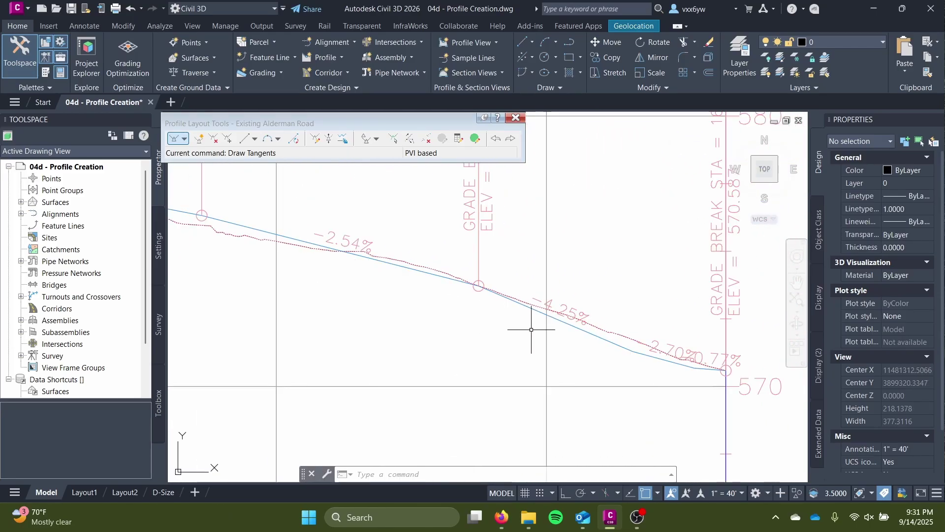
{"action": "scroll", "coordinate": [531, 330], "scroll_direction": "up", "scroll_amount": 2}
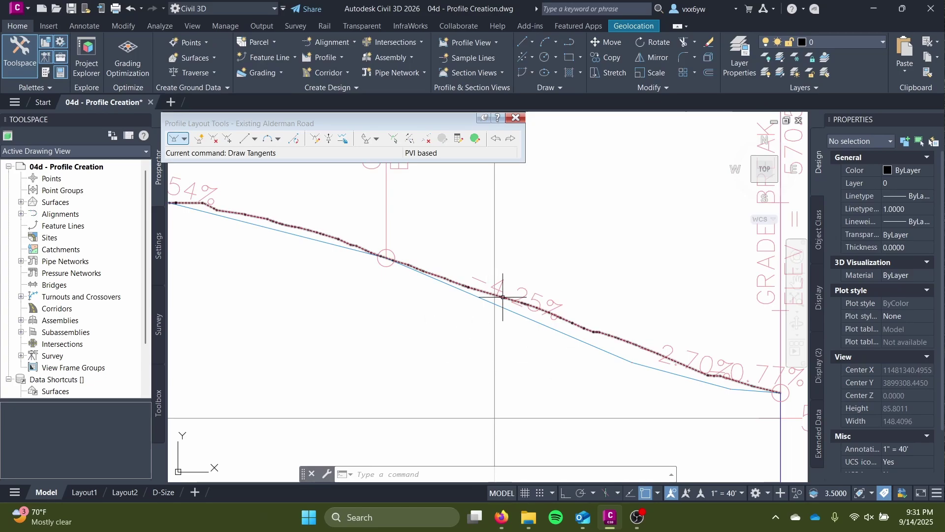
- Examine how the tangent between stations 15+74 and 16+31 sits against the existing ground line
{"action": "scroll", "coordinate": [504, 300], "scroll_direction": "up", "scroll_amount": 2}
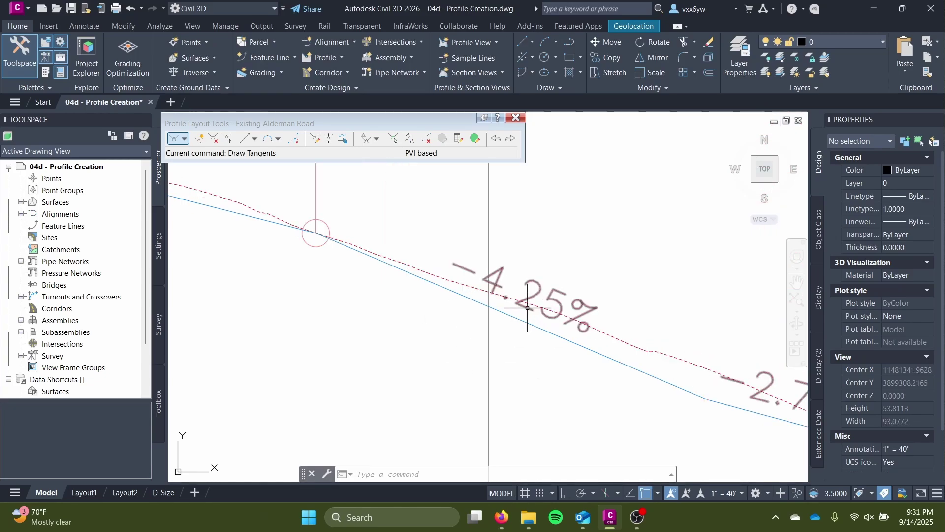
{"action": "left_click", "coordinate": [492, 311]}
{"action": "left_click", "coordinate": [585, 355]}
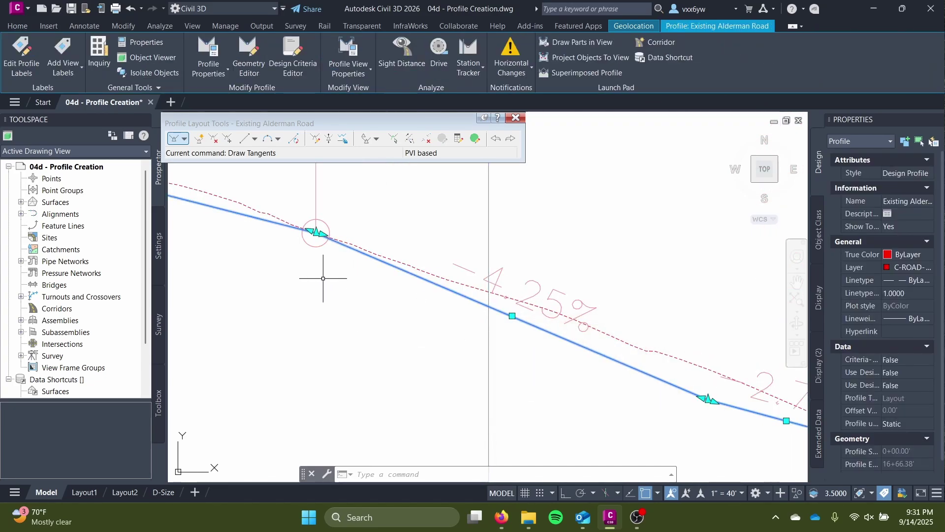
{"action": "key", "text": "Escape"}
{"action": "middle_click", "coordinate": [323, 277]}
{"action": "middle_click", "coordinate": [323, 278]}
{"action": "scroll", "coordinate": [713, 436], "scroll_direction": "up", "scroll_amount": 8}
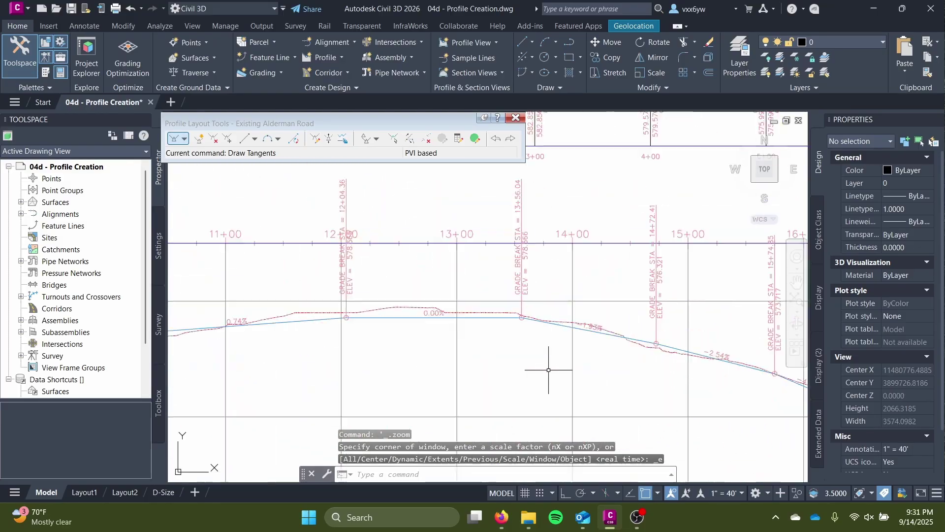
- Select the Existing Alderman Road profile and examine its vertices near stations 14+72 and 15+74 against the ground line
{"action": "left_click", "coordinate": [546, 298]}
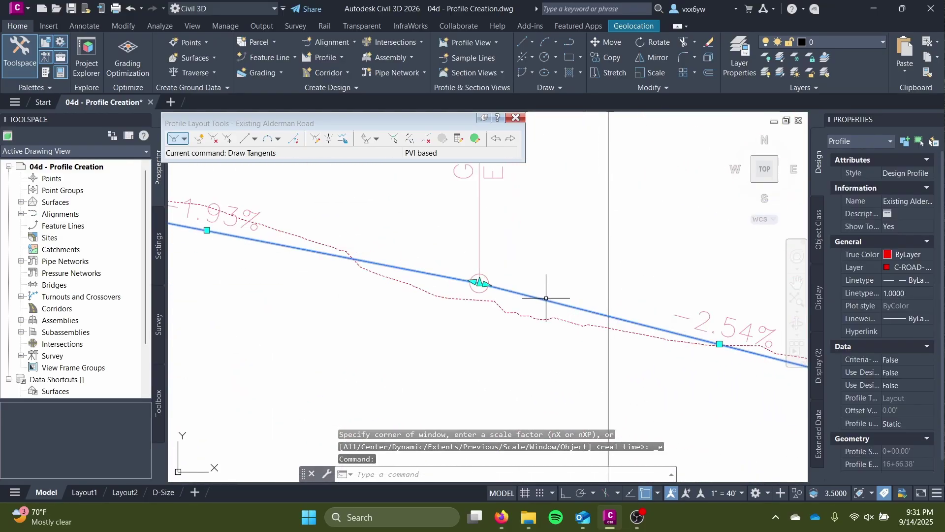
{"action": "scroll", "coordinate": [524, 276], "scroll_direction": "down", "scroll_amount": 4}
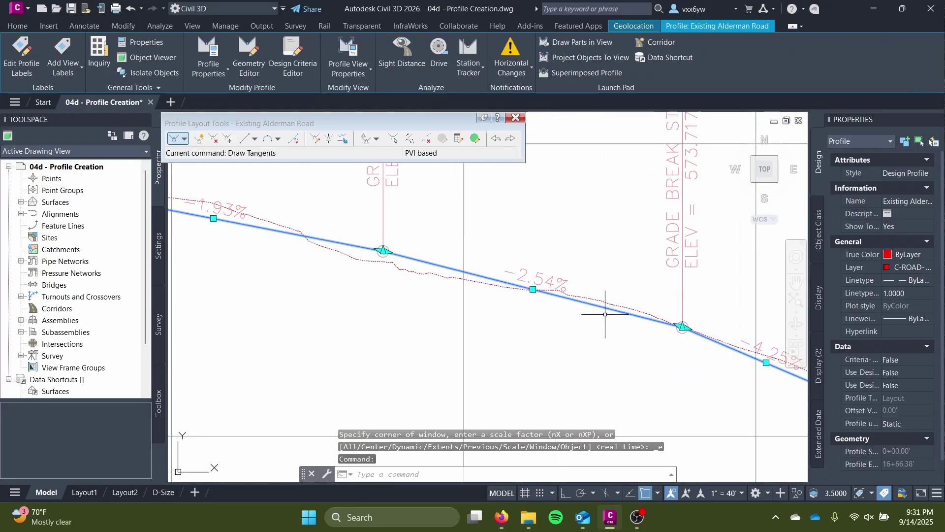
{"action": "scroll", "coordinate": [492, 286], "scroll_direction": "up", "scroll_amount": 4}
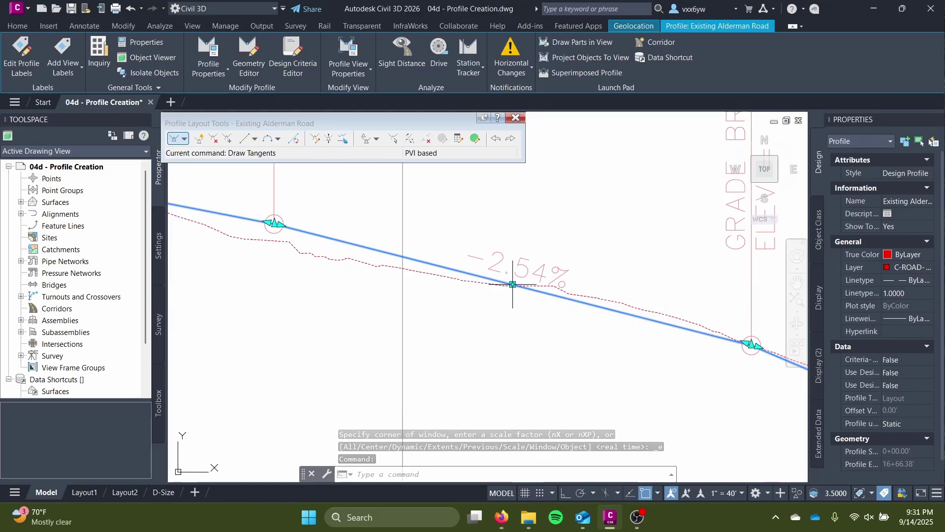
{"action": "scroll", "coordinate": [515, 285], "scroll_direction": "up", "scroll_amount": 2}
{"action": "scroll", "coordinate": [515, 284], "scroll_direction": "up", "scroll_amount": 2}
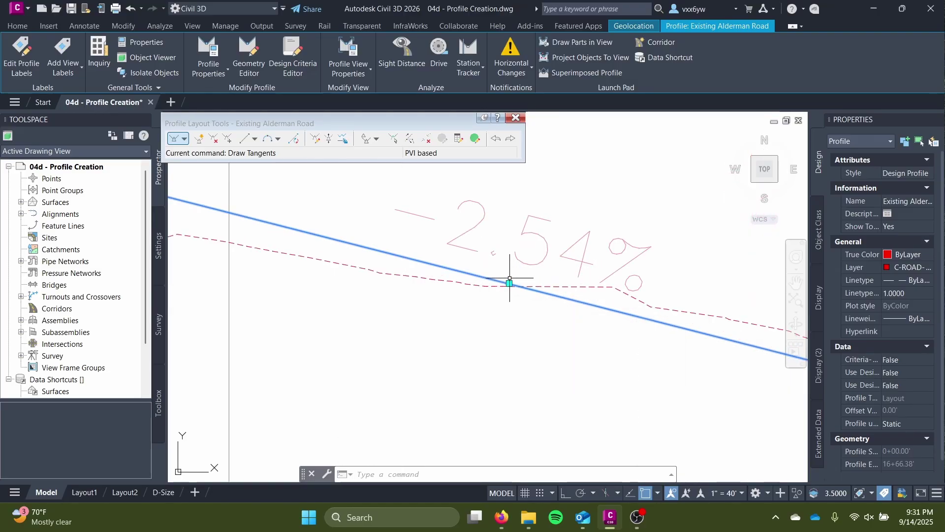
{"action": "scroll", "coordinate": [509, 284], "scroll_direction": "down", "scroll_amount": 3}
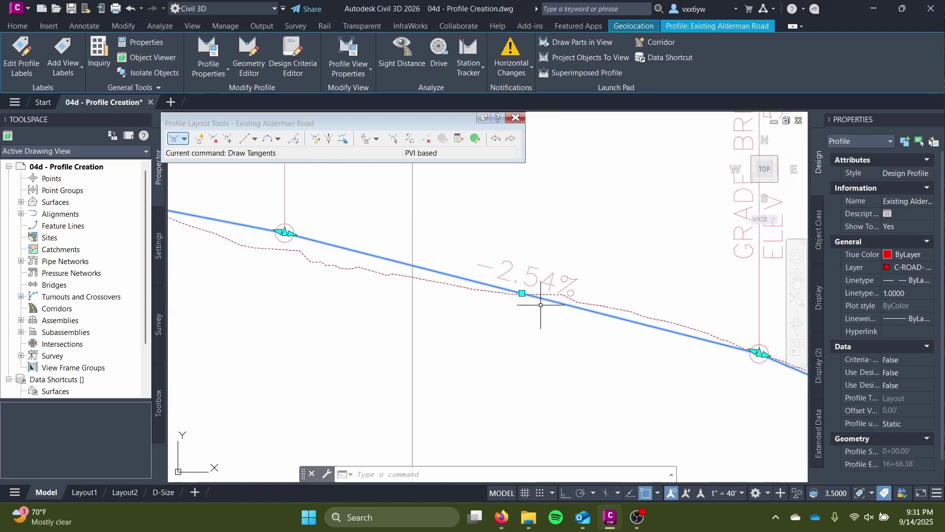
{"action": "scroll", "coordinate": [673, 337], "scroll_direction": "up", "scroll_amount": 4}
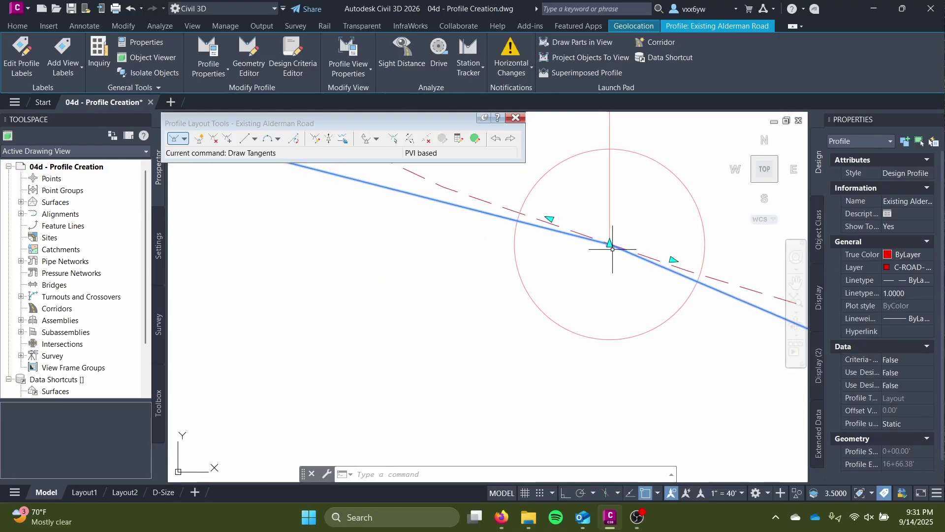
{"action": "scroll", "coordinate": [610, 243], "scroll_direction": "down", "scroll_amount": 2}
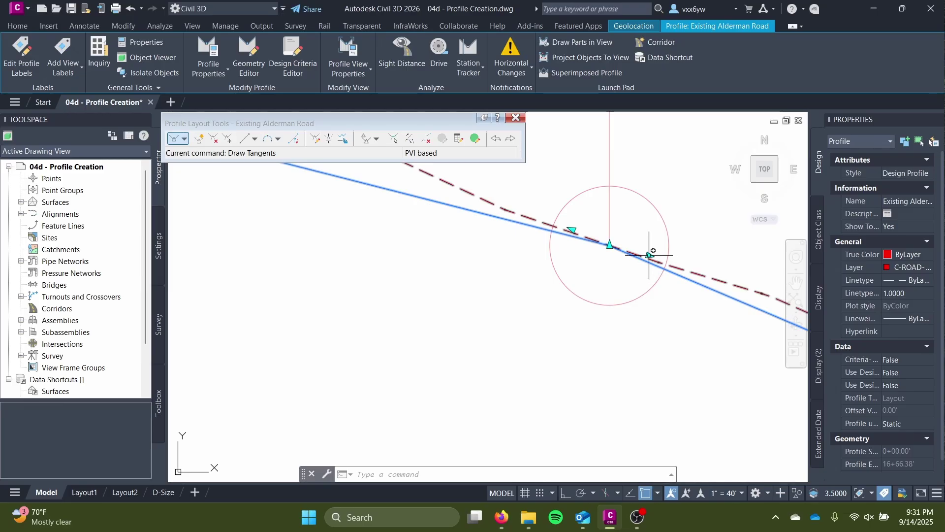
{"action": "scroll", "coordinate": [647, 256], "scroll_direction": "down", "scroll_amount": 3}
{"action": "scroll", "coordinate": [508, 243], "scroll_direction": "down", "scroll_amount": 3}
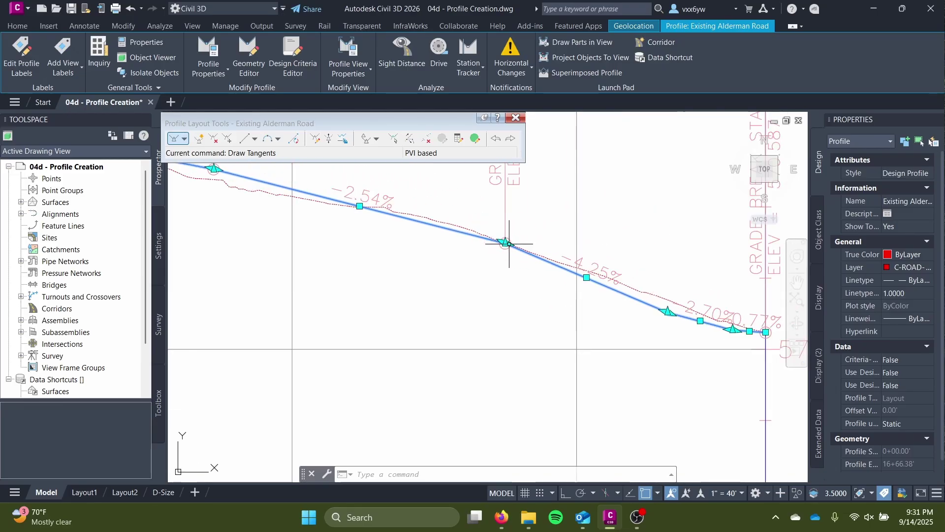
- Lower the profile vertex near station 15+74 in small moves to about elevation 573.1
{"action": "scroll", "coordinate": [496, 242], "scroll_direction": "up", "scroll_amount": 4}
{"action": "middle_click_drag", "start_coordinate": [479, 249], "coordinate": [499, 270]}
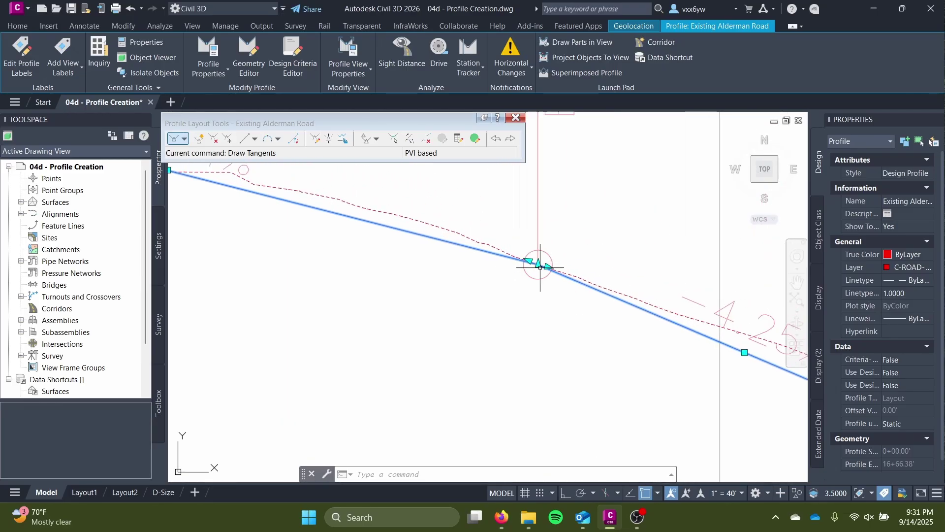
{"action": "left_click", "coordinate": [539, 265]}
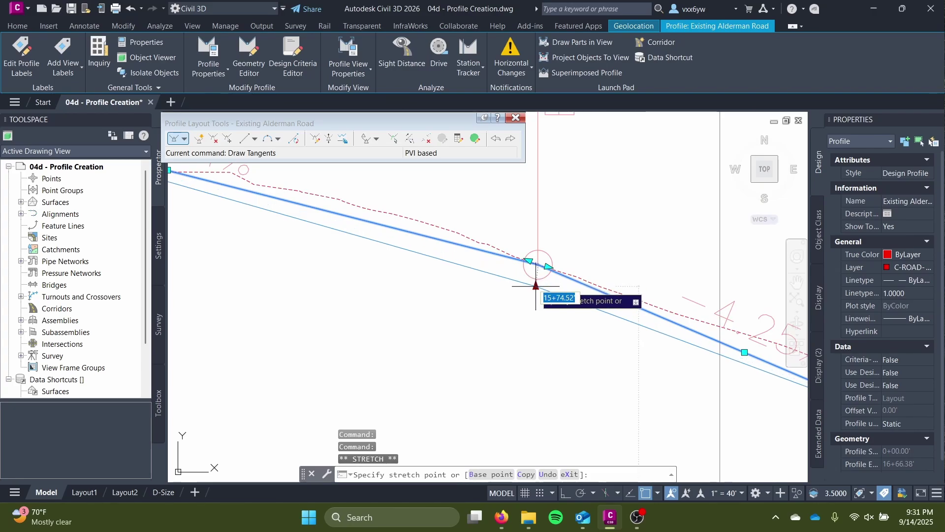
{"action": "left_click", "coordinate": [537, 284]}
{"action": "scroll", "coordinate": [533, 287], "scroll_direction": "down", "scroll_amount": 2}
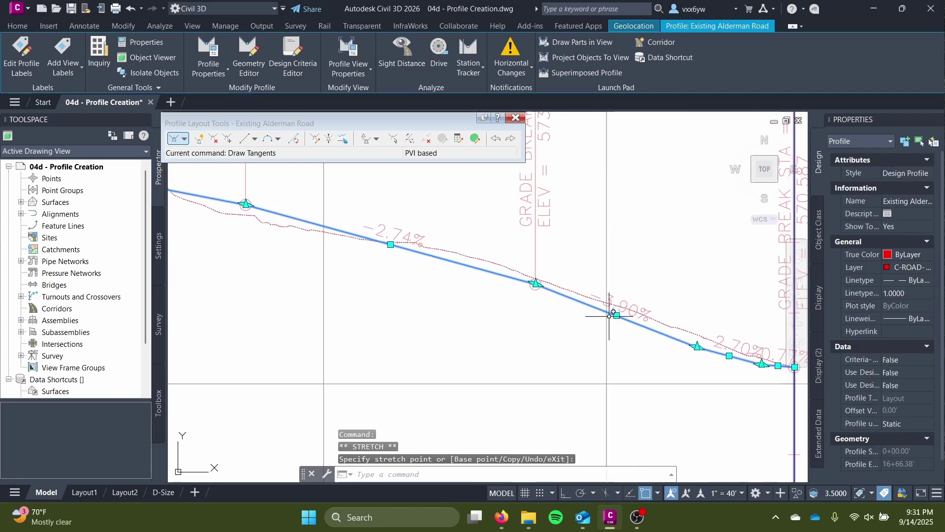
{"action": "scroll", "coordinate": [538, 281], "scroll_direction": "up", "scroll_amount": 2}
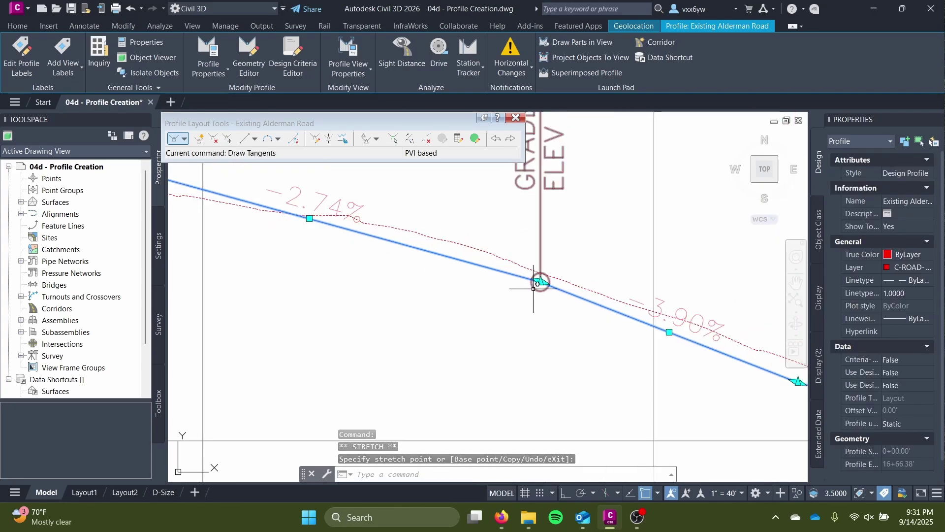
{"action": "left_click", "coordinate": [540, 283]}
{"action": "left_click", "coordinate": [541, 291]}
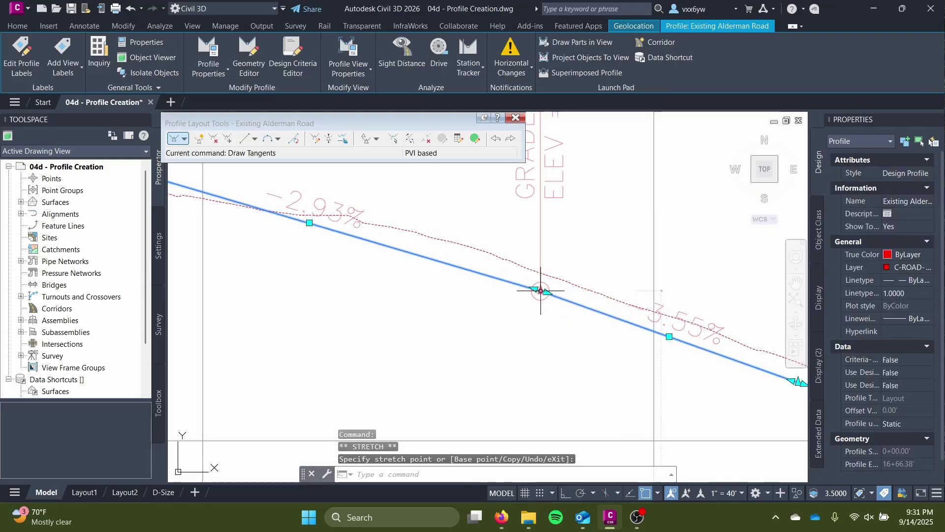
{"action": "left_click", "coordinate": [541, 290]}
{"action": "left_click", "coordinate": [540, 300]}
- Lower the vertex near station 14+72 to about elevation 575.97 and the one near station 15+74 to about 572.75
{"action": "middle_click_drag", "start_coordinate": [432, 293], "coordinate": [600, 376]}
{"action": "scroll", "coordinate": [352, 294], "scroll_direction": "down", "scroll_amount": 2}
{"action": "middle_click_drag", "start_coordinate": [343, 292], "coordinate": [595, 328]}
{"action": "middle_click_drag", "start_coordinate": [439, 290], "coordinate": [563, 315]}
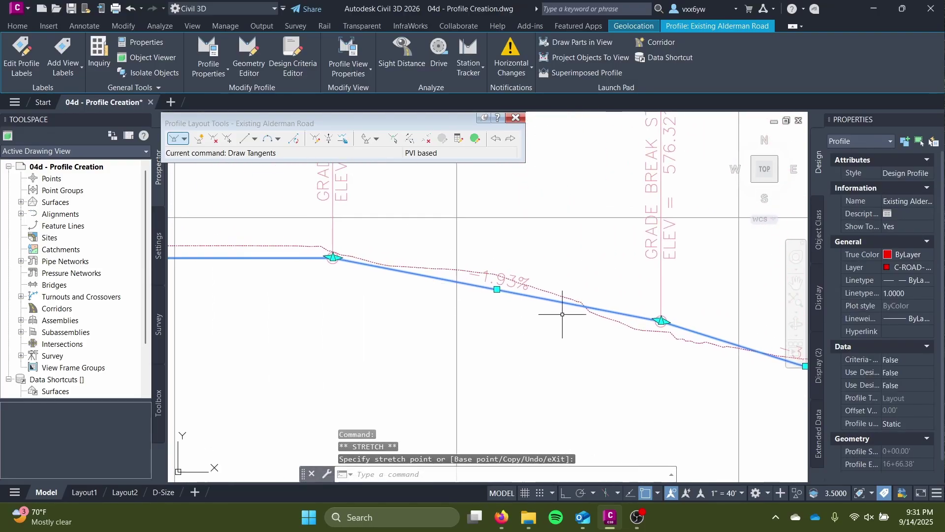
{"action": "scroll", "coordinate": [613, 322], "scroll_direction": "up", "scroll_amount": 3}
{"action": "middle_click_drag", "start_coordinate": [737, 321], "coordinate": [391, 249]}
{"action": "left_click", "coordinate": [521, 297]}
{"action": "scroll", "coordinate": [519, 299], "scroll_direction": "down", "scroll_amount": 2}
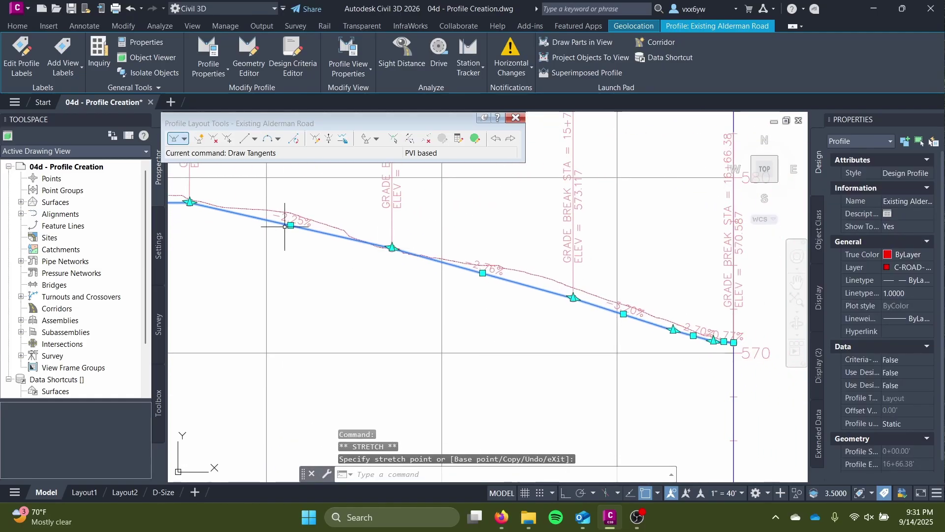
{"action": "scroll", "coordinate": [573, 296], "scroll_direction": "up", "scroll_amount": 4}
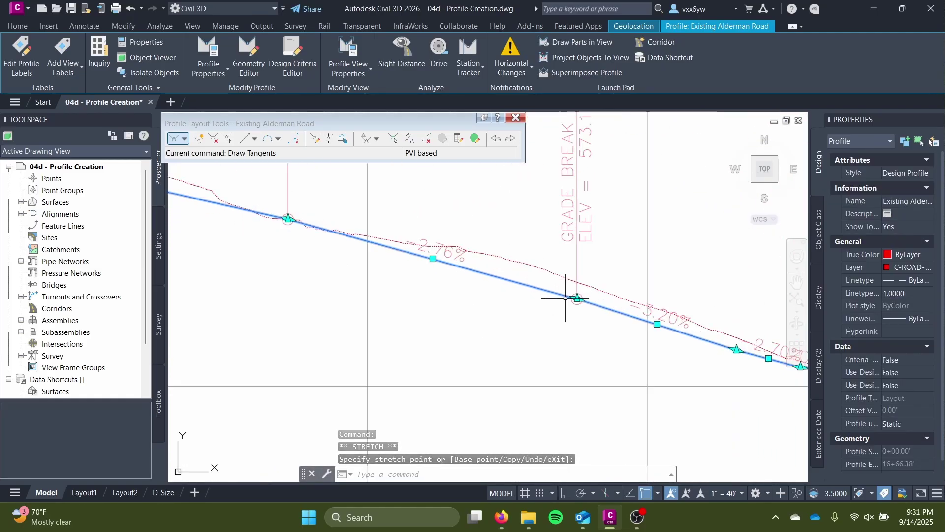
{"action": "left_click", "coordinate": [583, 316]}
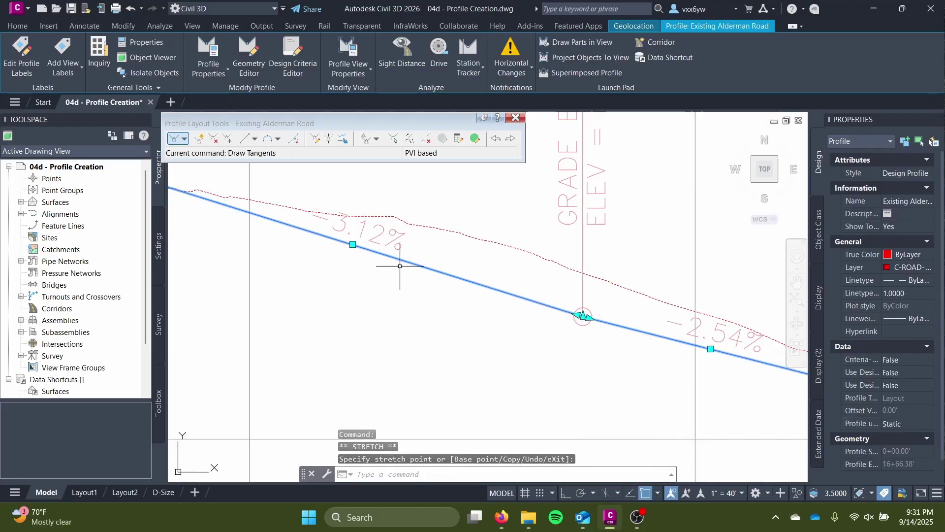
- Lower the profile vertex near station 13+56 in small moves to about elevation 578.32
{"action": "scroll", "coordinate": [345, 248], "scroll_direction": "down", "scroll_amount": 2}
{"action": "middle_click_drag", "start_coordinate": [344, 249], "coordinate": [524, 310]}
{"action": "middle_click_drag", "start_coordinate": [317, 256], "coordinate": [539, 315]}
{"action": "scroll", "coordinate": [402, 279], "scroll_direction": "down", "scroll_amount": 2}
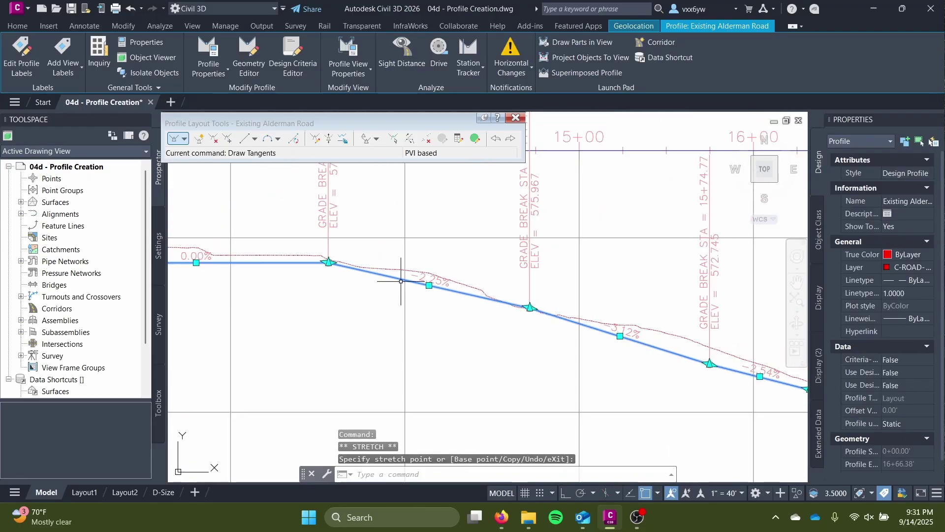
{"action": "scroll", "coordinate": [471, 293], "scroll_direction": "up", "scroll_amount": 6}
{"action": "middle_click_drag", "start_coordinate": [301, 248], "coordinate": [448, 252]}
{"action": "scroll", "coordinate": [540, 294], "scroll_direction": "up", "scroll_amount": 2}
{"action": "left_click", "coordinate": [523, 284]}
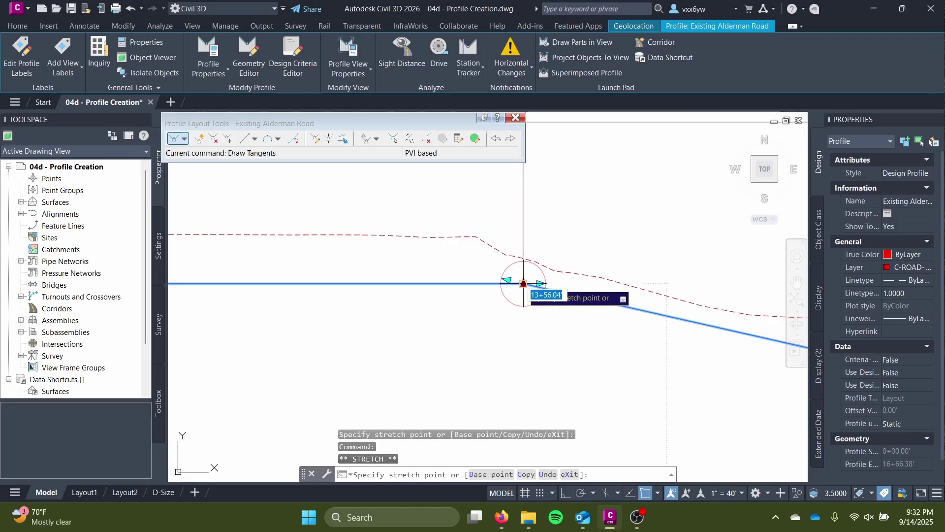
{"action": "left_click", "coordinate": [524, 294]}
{"action": "scroll", "coordinate": [485, 296], "scroll_direction": "down", "scroll_amount": 8}
{"action": "middle_click_drag", "start_coordinate": [235, 252], "coordinate": [272, 242]}
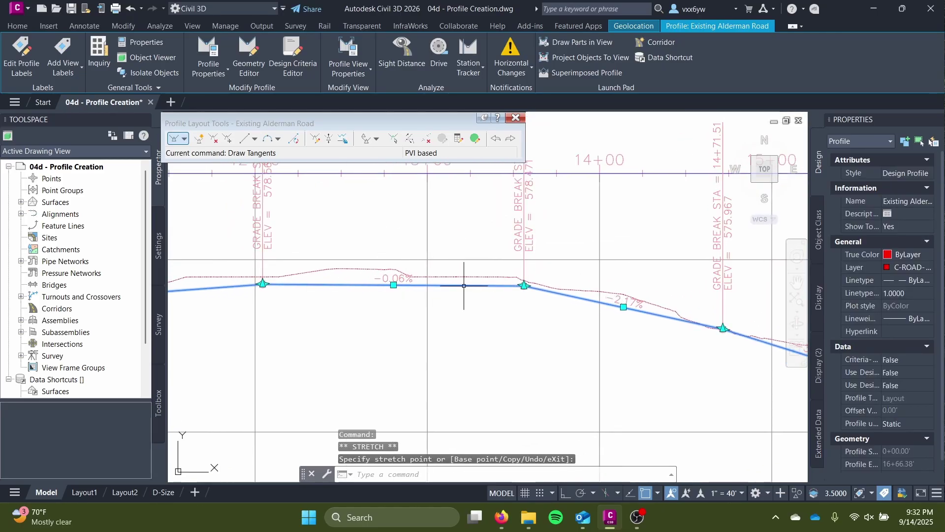
{"action": "scroll", "coordinate": [520, 290], "scroll_direction": "up", "scroll_amount": 7}
{"action": "left_click", "coordinate": [546, 266]}
{"action": "left_click", "coordinate": [547, 271]}
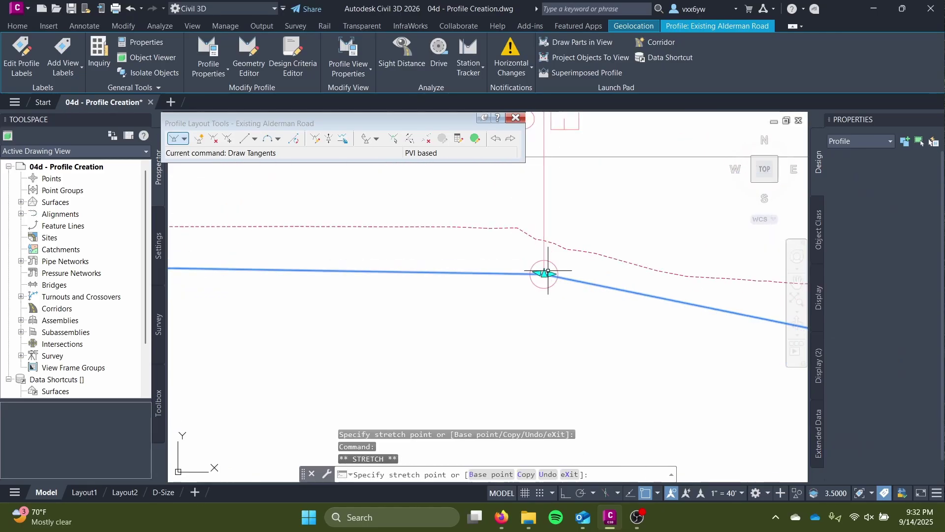
- Close the profile layout tools and clear the profile selection
{"action": "scroll", "coordinate": [403, 265], "scroll_direction": "down", "scroll_amount": 6}
{"action": "middle_click_drag", "start_coordinate": [407, 265], "coordinate": [331, 222]}
{"action": "scroll", "coordinate": [526, 289], "scroll_direction": "down", "scroll_amount": 2}
{"action": "middle_click_drag", "start_coordinate": [545, 277], "coordinate": [458, 279]}
{"action": "middle_click_drag", "start_coordinate": [312, 269], "coordinate": [496, 305]}
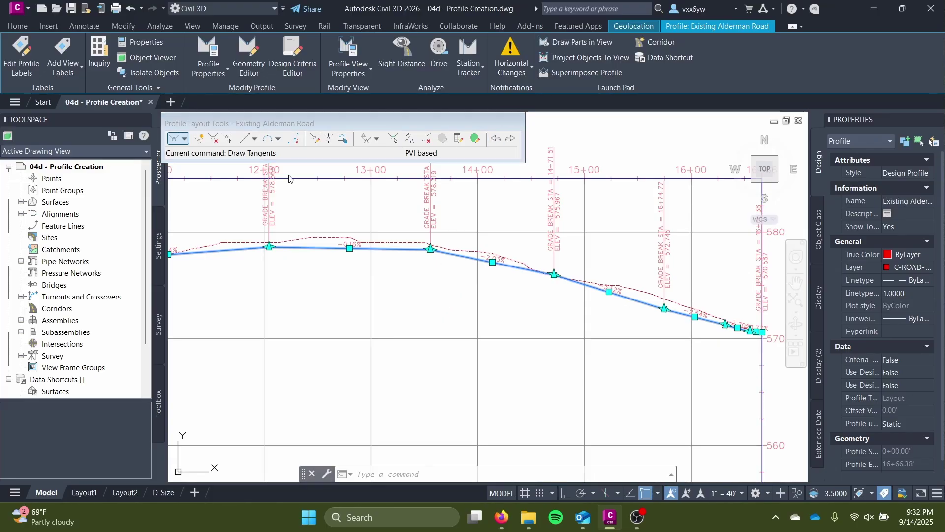
{"action": "left_click", "coordinate": [516, 117]}
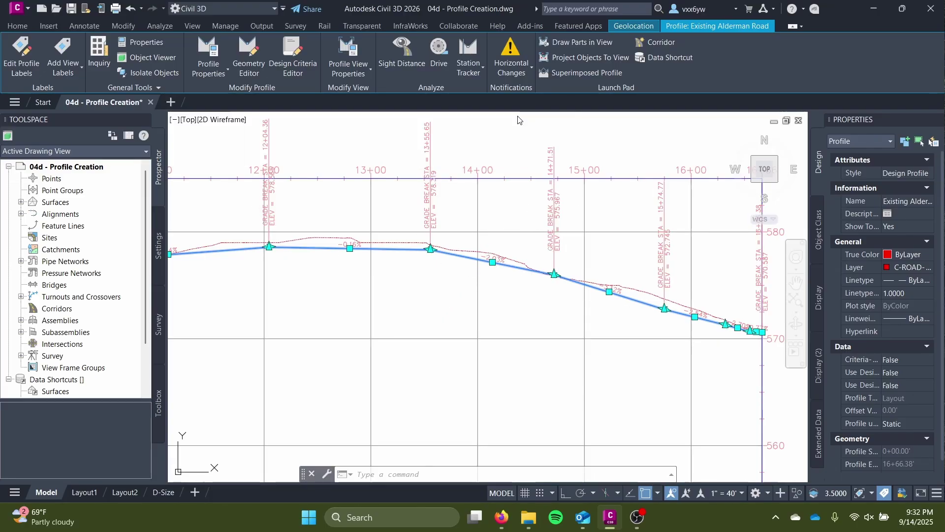
{"action": "key", "text": "Escape"}
{"action": "key", "text": "Escape"}
- Examine the adjusted tangents with their grade and grade break labels between stations 12+04 and 16+66
{"action": "scroll", "coordinate": [525, 279], "scroll_direction": "up", "scroll_amount": 2}
{"action": "middle_click_drag", "start_coordinate": [525, 278], "coordinate": [434, 353]}
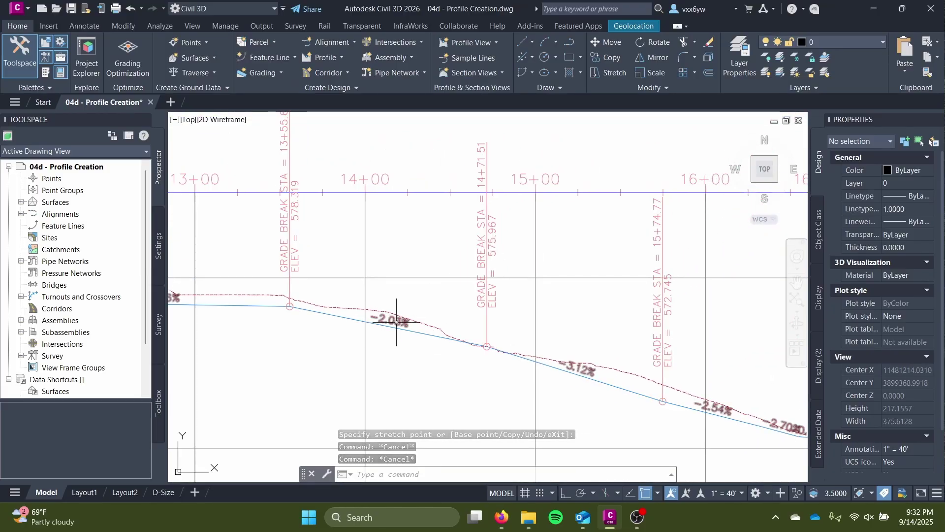
{"action": "scroll", "coordinate": [378, 277], "scroll_direction": "down", "scroll_amount": 3}
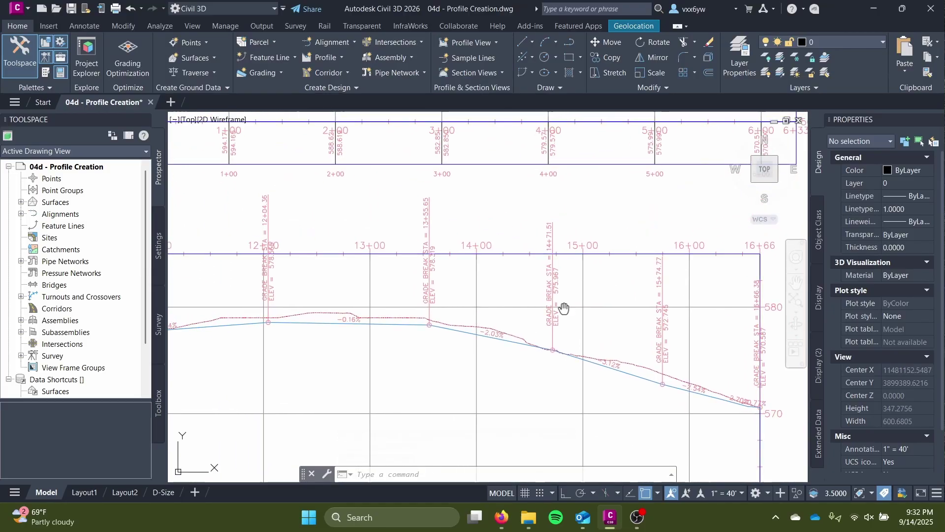
{"action": "scroll", "coordinate": [566, 304], "scroll_direction": "up", "scroll_amount": 3}
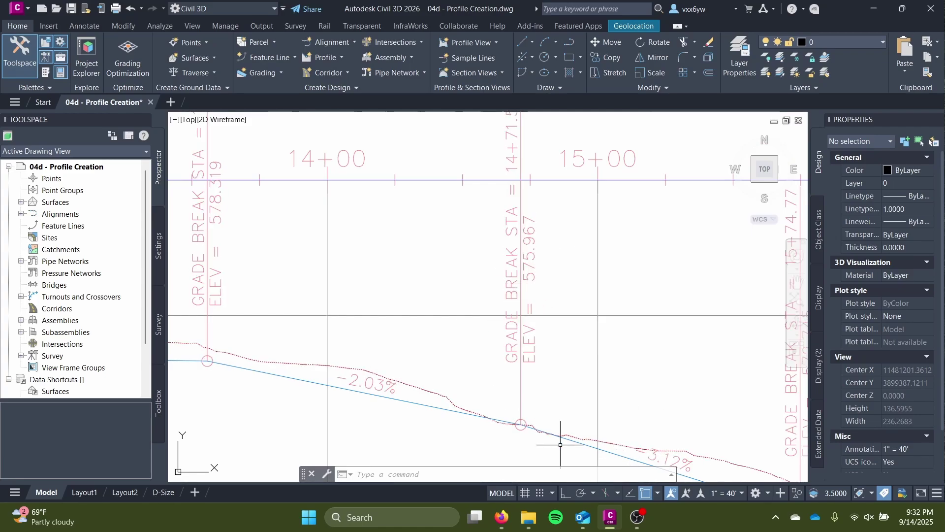
{"action": "middle_click_drag", "start_coordinate": [381, 385], "coordinate": [338, 268]}
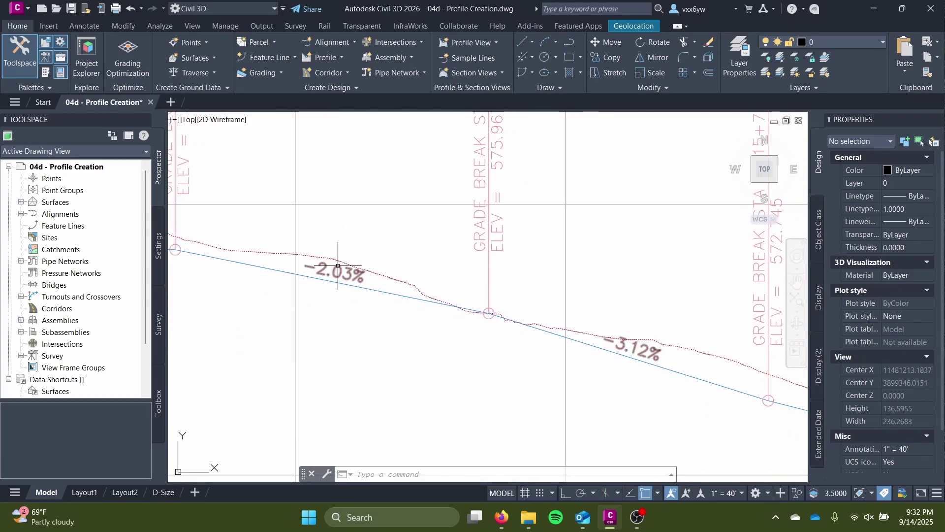
{"action": "scroll", "coordinate": [792, 415], "scroll_direction": "down", "scroll_amount": 4}
{"action": "middle_click_drag", "start_coordinate": [639, 329], "coordinate": [453, 302]}
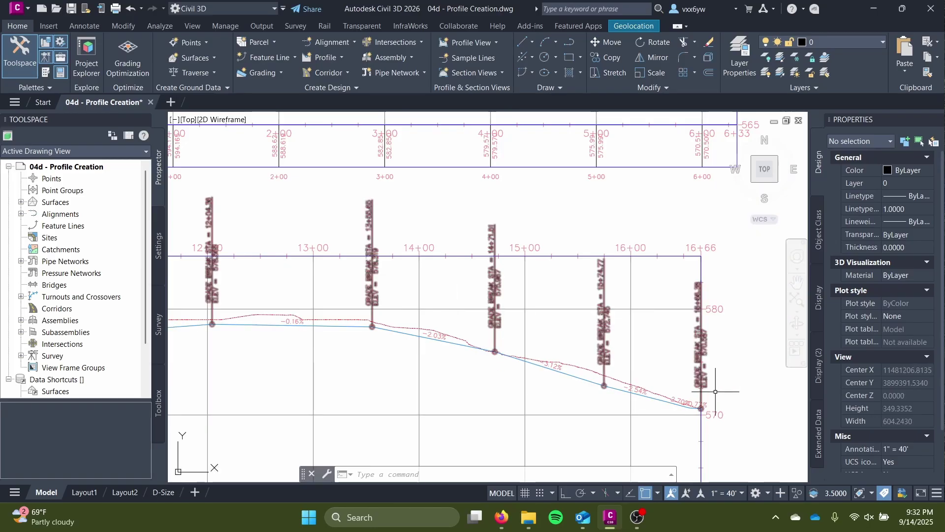
- Open the label set of the Existing Alderman Road profile from its grade break labels and view the available label types
{"action": "left_click", "coordinate": [498, 310]}
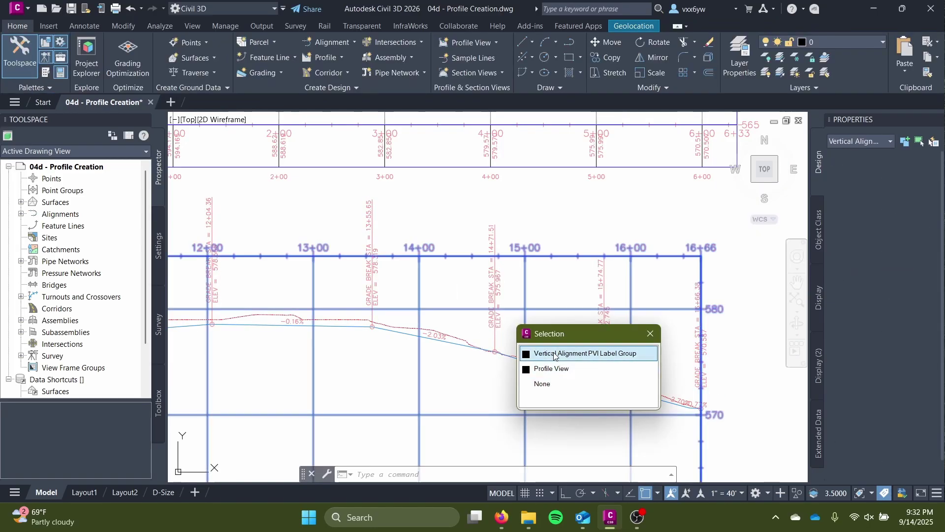
{"action": "left_click", "coordinate": [561, 354]}
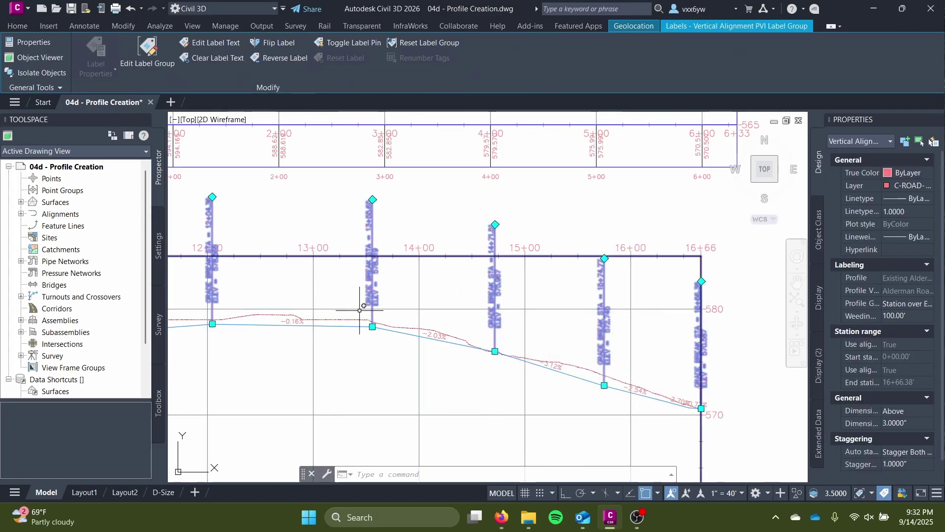
{"action": "left_click", "coordinate": [136, 54]}
{"action": "left_click_drag", "start_coordinate": [329, 176], "coordinate": [471, 149]}
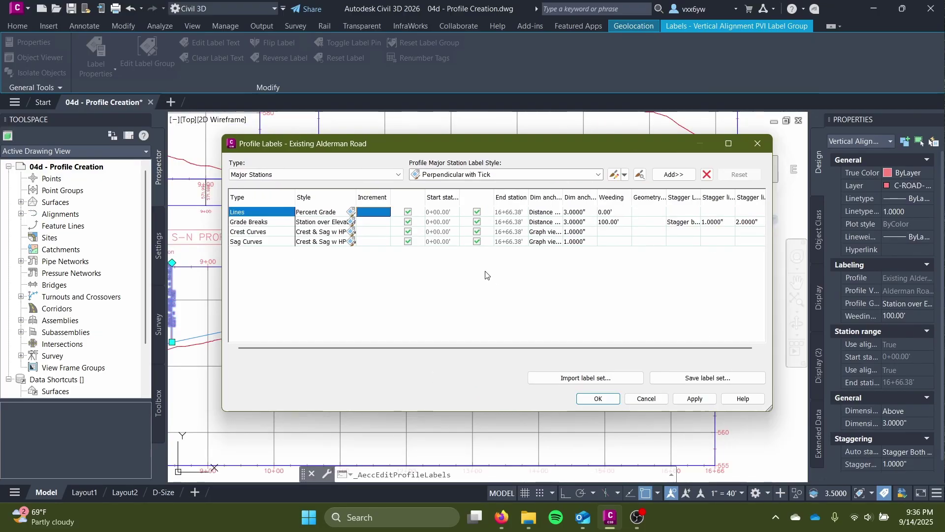
{"action": "left_click_drag", "start_coordinate": [326, 144], "coordinate": [296, 144]}
{"action": "left_click", "coordinate": [300, 175]}
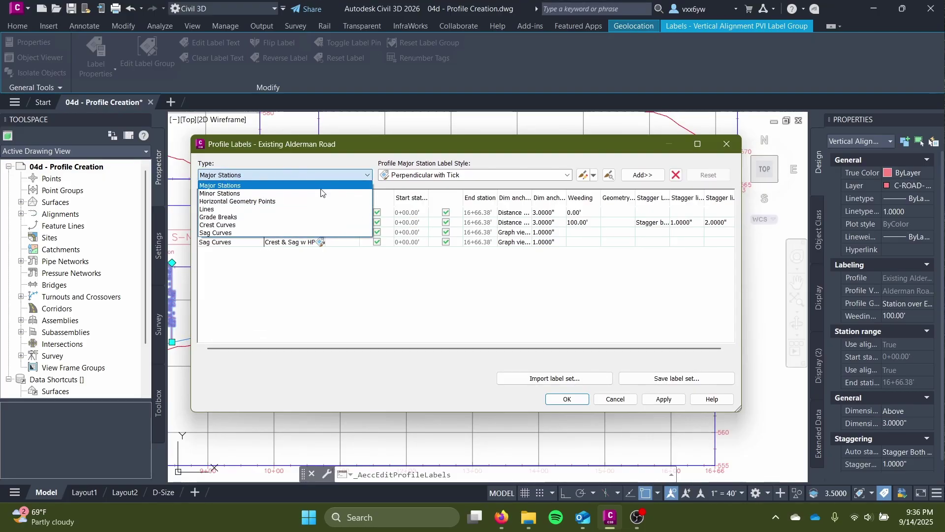
{"action": "left_click", "coordinate": [290, 259]}
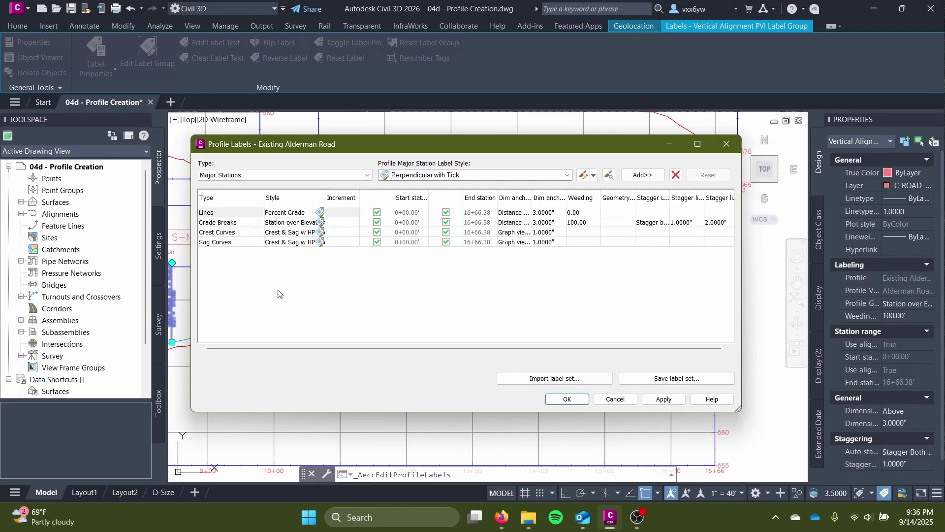
- Remove the Grade Breaks labels from the Existing Alderman Road profile's label set and apply the change
{"action": "left_click", "coordinate": [229, 226]}
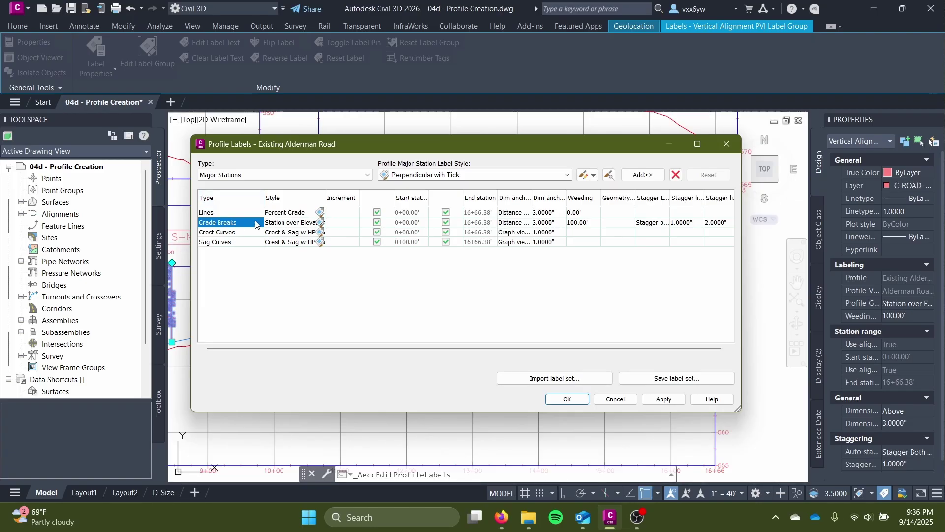
{"action": "left_click", "coordinate": [675, 176]}
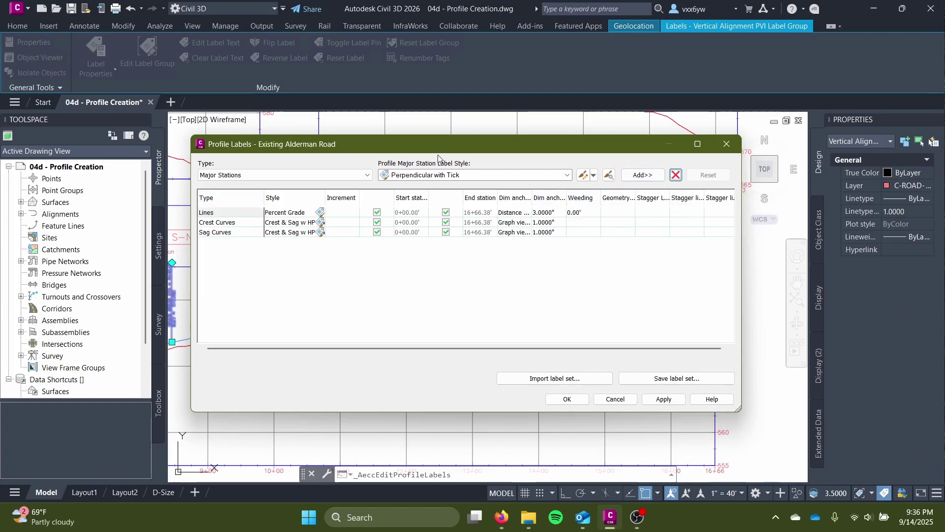
{"action": "left_click_drag", "start_coordinate": [438, 154], "coordinate": [483, 216]}
{"action": "left_click", "coordinate": [282, 289]}
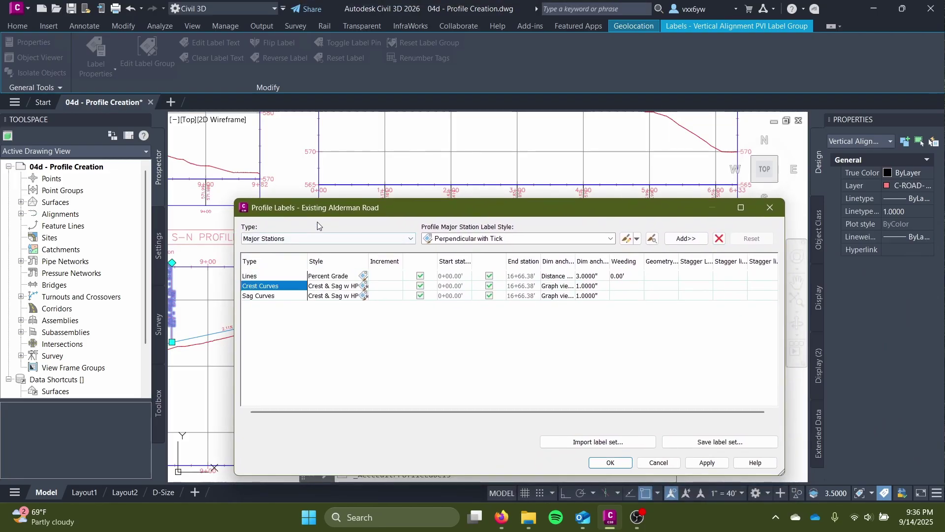
{"action": "mouse_move", "coordinate": [366, 198]}
{"action": "left_mouse_down"}
{"action": "mouse_move", "coordinate": [557, 386]}
{"action": "mouse_move", "coordinate": [621, 477]}
{"action": "mouse_move", "coordinate": [595, 439]}
{"action": "mouse_move", "coordinate": [183, 176]}
{"action": "mouse_move", "coordinate": [236, 154]}
{"action": "left_mouse_up"}
{"action": "left_click", "coordinate": [563, 400]}
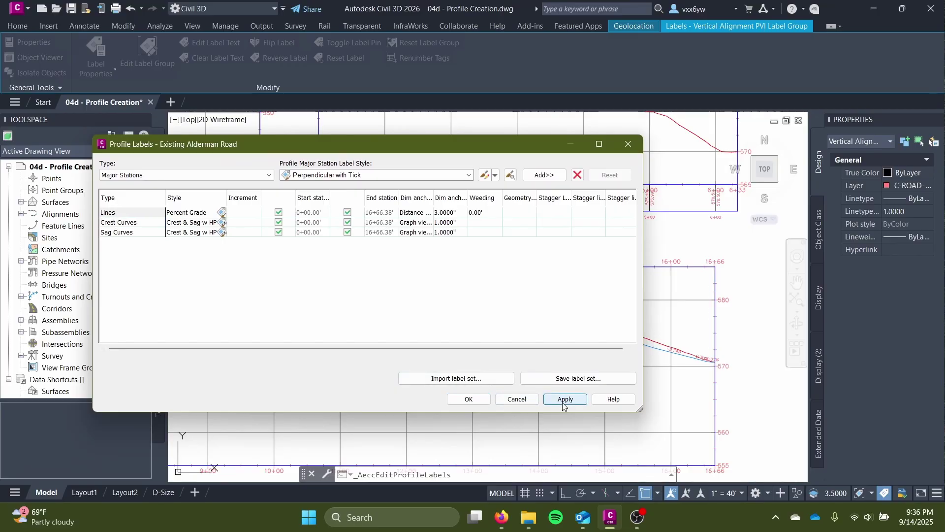
{"action": "left_click_drag", "start_coordinate": [475, 138], "coordinate": [537, 186]}
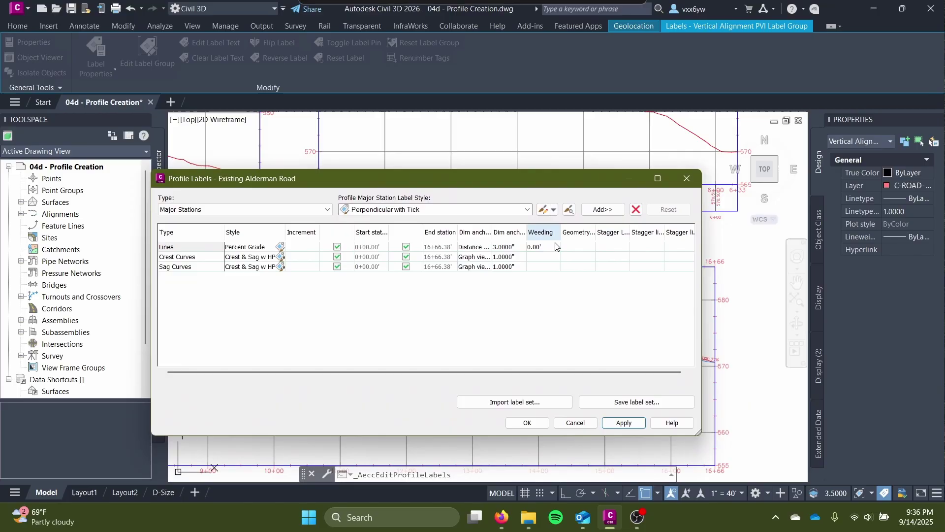
{"action": "left_click", "coordinate": [573, 425]}
- Check the properties of the Existing Alderman Road design profile and erase the profile from the profile view
{"action": "scroll", "coordinate": [432, 330], "scroll_direction": "up", "scroll_amount": 4}
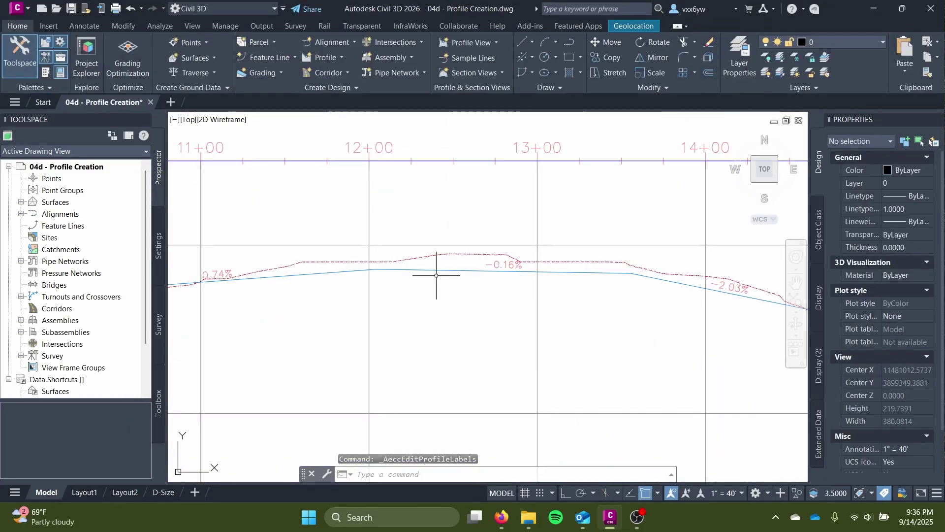
{"action": "left_click", "coordinate": [498, 266]}
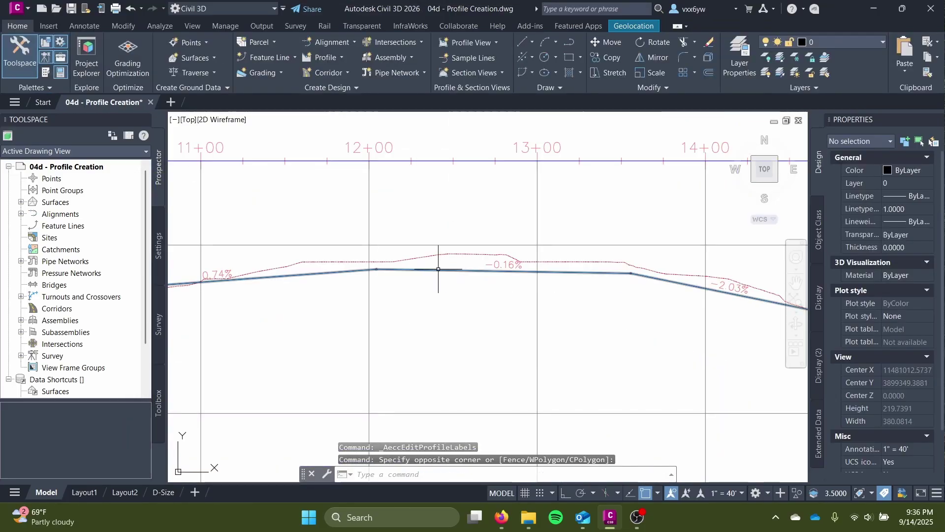
{"action": "left_click", "coordinate": [438, 269]}
{"action": "scroll", "coordinate": [438, 269], "scroll_direction": "down", "scroll_amount": 4}
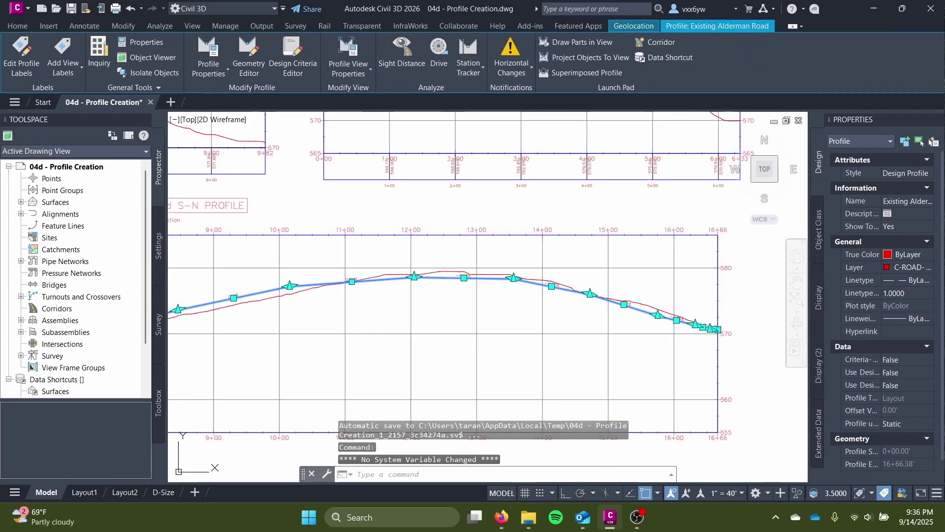
{"action": "mouse_move", "coordinate": [388, 134]}
{"action": "middle_mouse_down"}
{"action": "mouse_move", "coordinate": [450, 135]}
{"action": "mouse_move", "coordinate": [425, 136]}
{"action": "middle_mouse_up"}
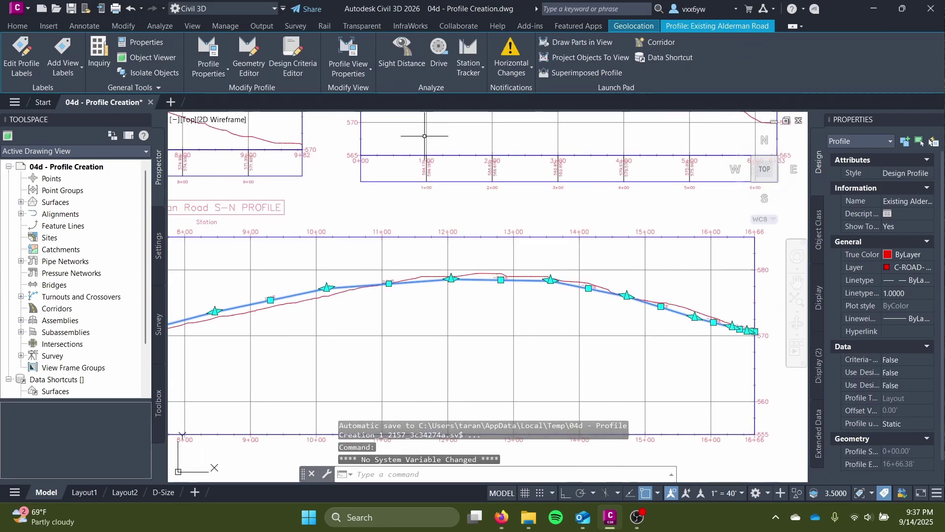
{"action": "left_click", "coordinate": [214, 74]}
{"action": "left_click", "coordinate": [223, 92]}
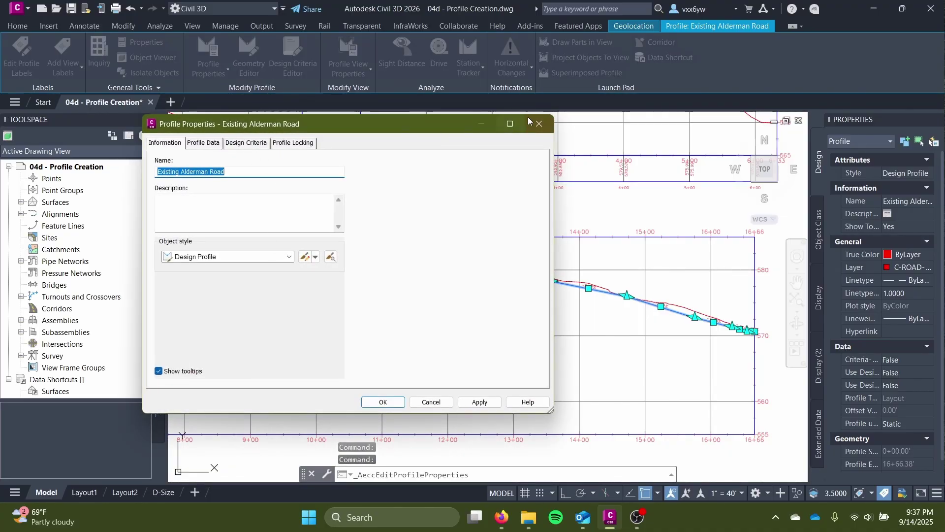
{"action": "left_click", "coordinate": [548, 124]}
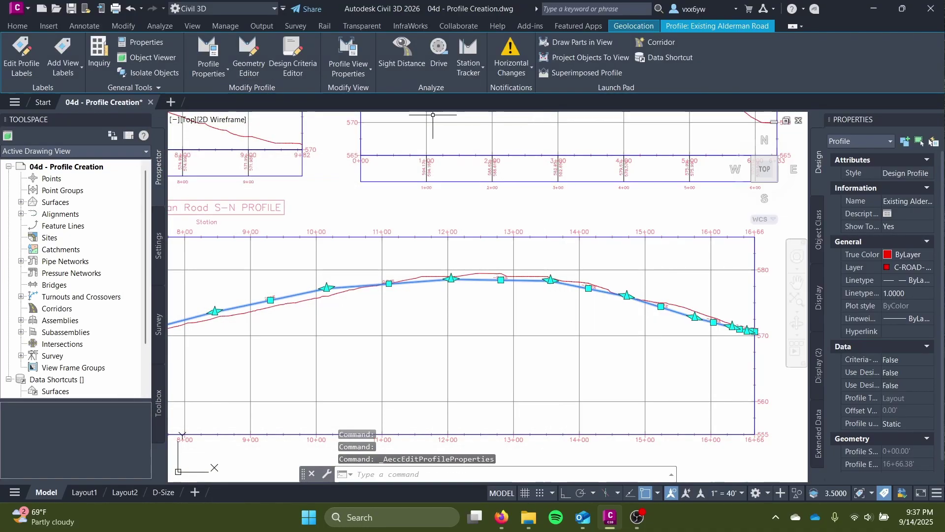
{"action": "left_click", "coordinate": [221, 74]}
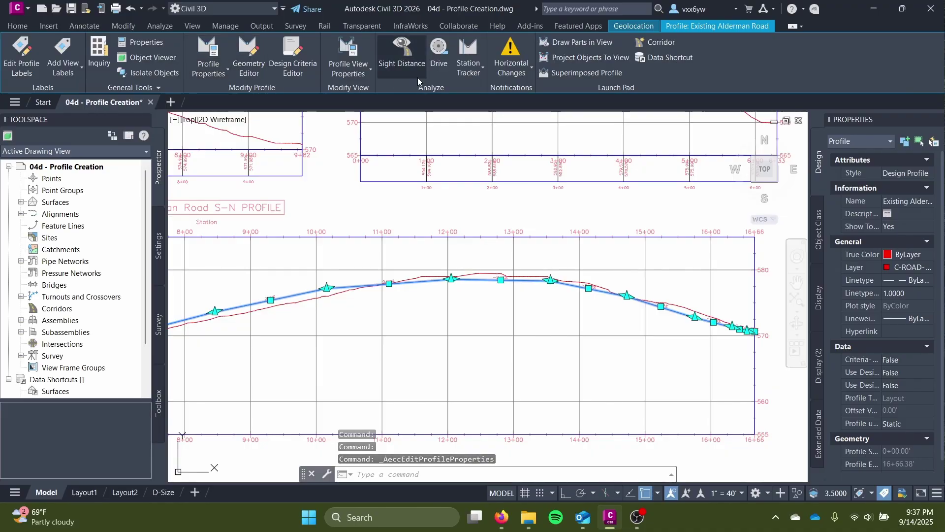
{"action": "left_click", "coordinate": [17, 26]}
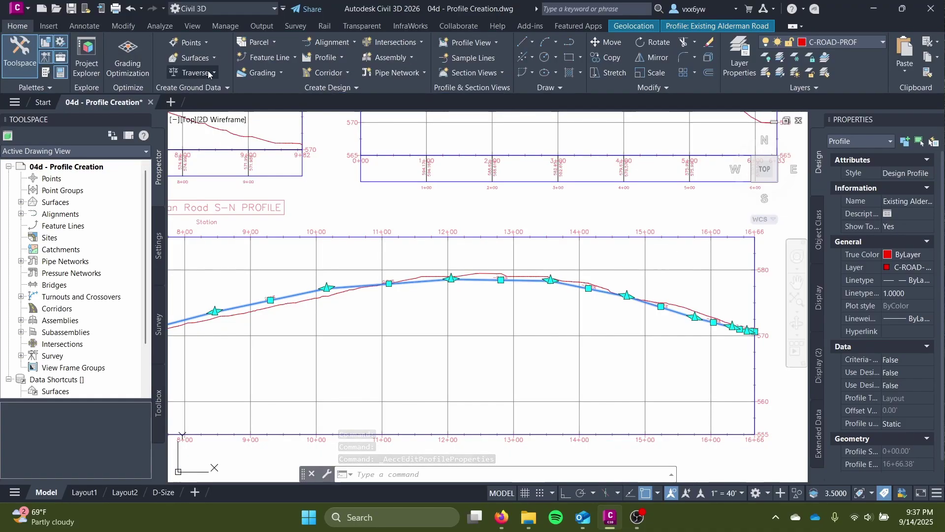
{"action": "key", "text": "Delete"}
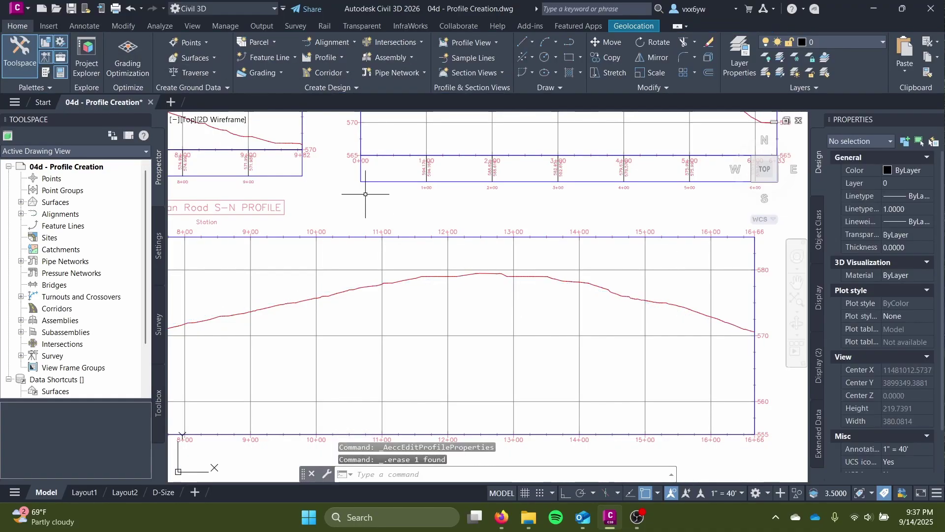
- Create a layout profile named Existing Alderman Road in the Alderman Road S-N profile view with the Design Profile style and Complete Label Set
{"action": "left_click", "coordinate": [339, 58]}
{"action": "left_click", "coordinate": [362, 102]}
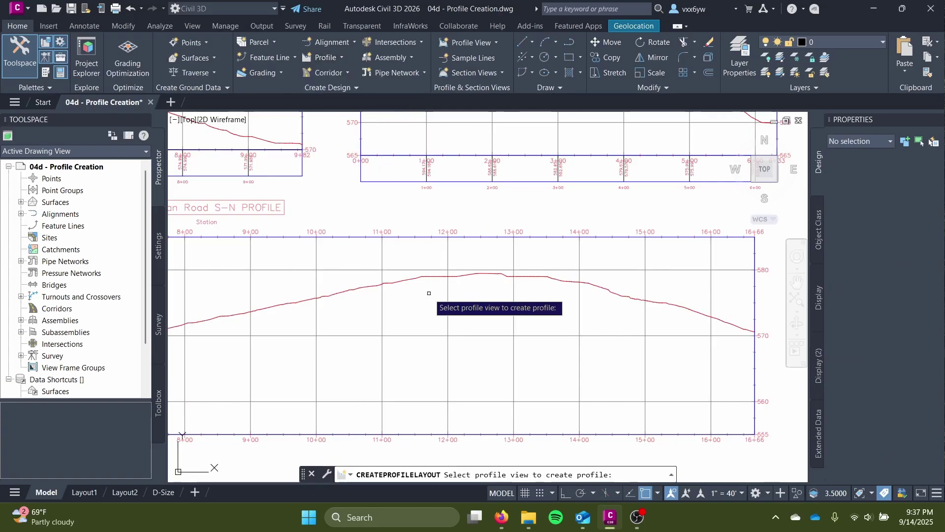
{"action": "left_click", "coordinate": [458, 247]}
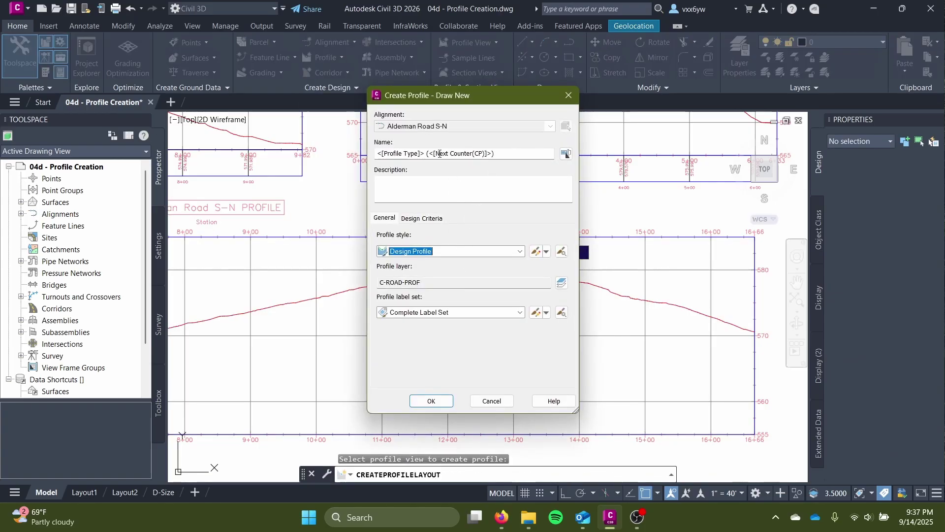
{"action": "triple_click", "coordinate": [497, 153]}
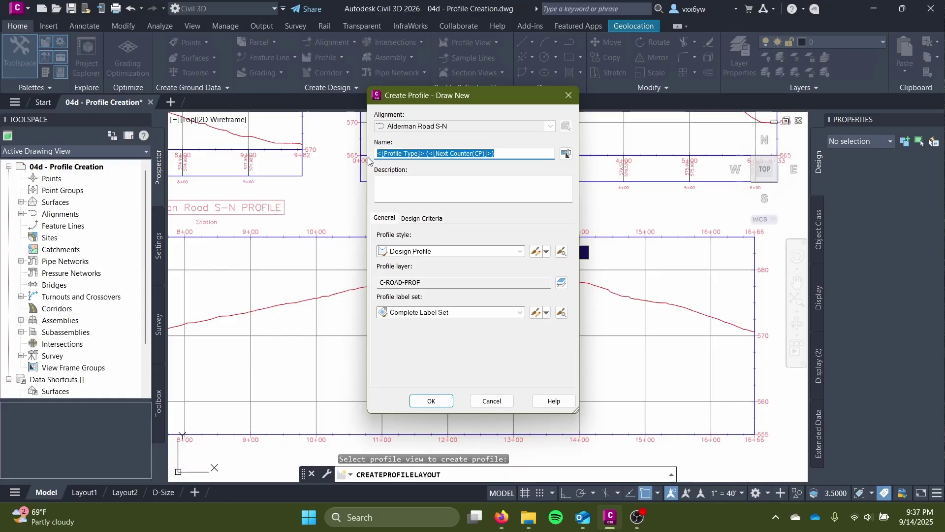
{"action": "type", "text": "Existing Alderman Road"}
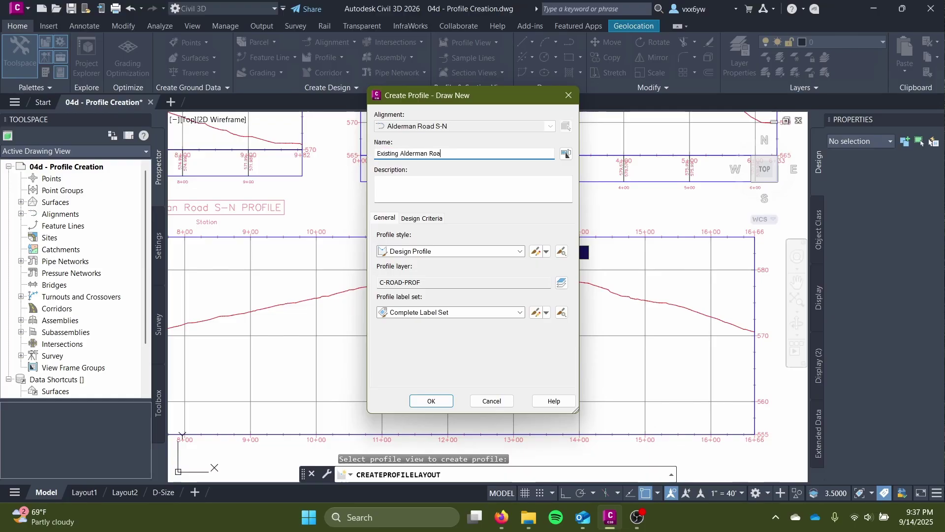
{"action": "left_click", "coordinate": [445, 402]}
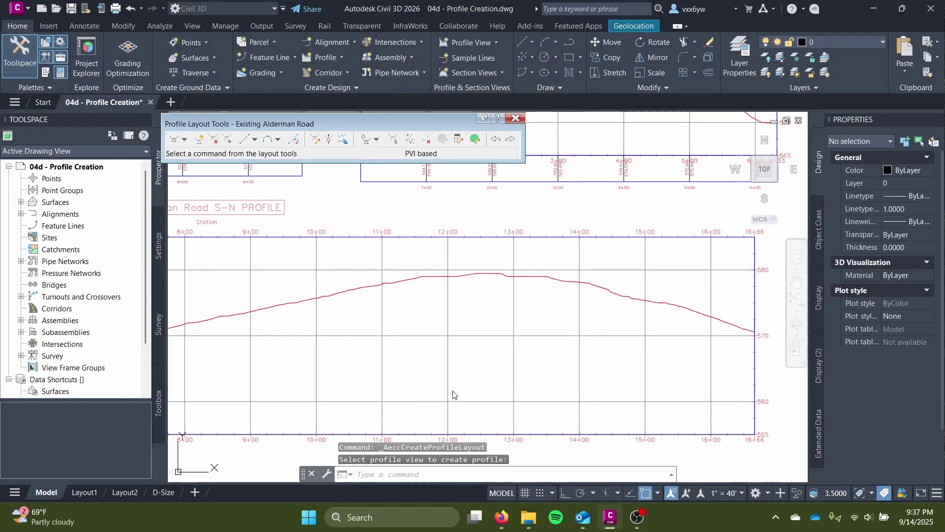
{"action": "left_click", "coordinate": [183, 140]}
{"action": "left_click", "coordinate": [198, 162]}
{"action": "scroll", "coordinate": [643, 205], "scroll_direction": "up", "scroll_amount": 5}
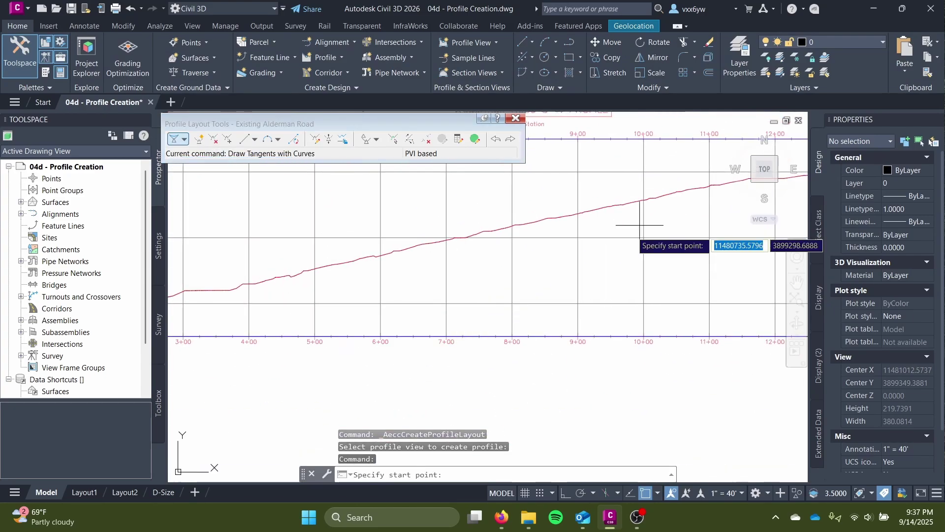
{"action": "middle_click_drag", "start_coordinate": [375, 328], "coordinate": [600, 352]}
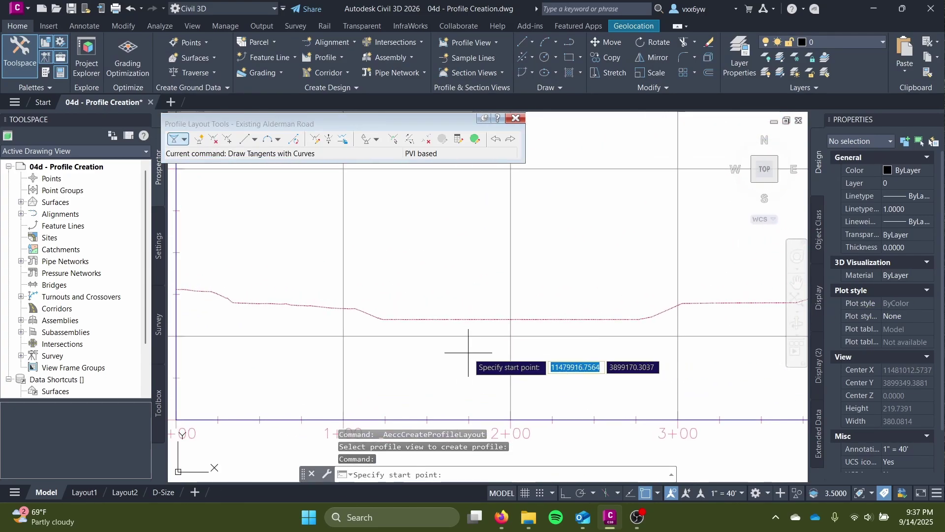
{"action": "scroll", "coordinate": [447, 349], "scroll_direction": "up", "scroll_amount": 4}
{"action": "scroll", "coordinate": [603, 313], "scroll_direction": "down", "scroll_amount": 2}
{"action": "scroll", "coordinate": [495, 315], "scroll_direction": "down", "scroll_amount": 2}
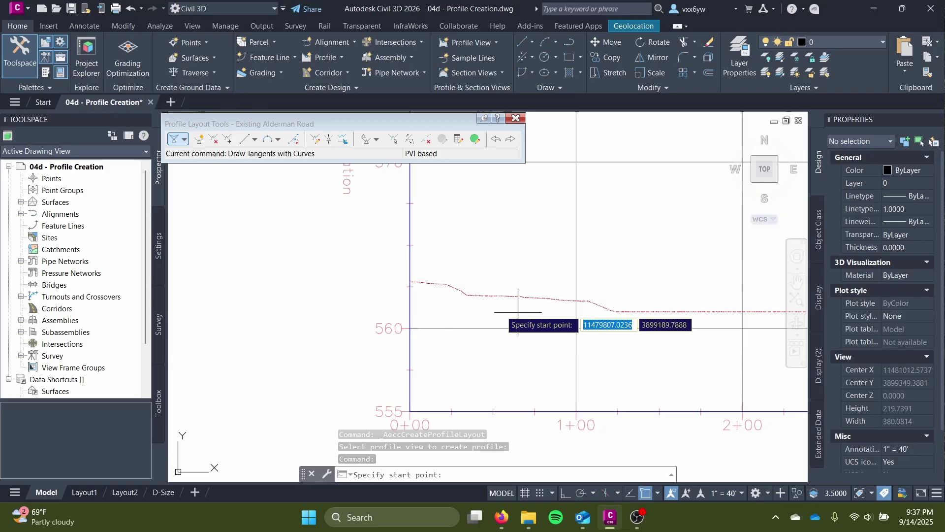
{"action": "left_click", "coordinate": [412, 282]}
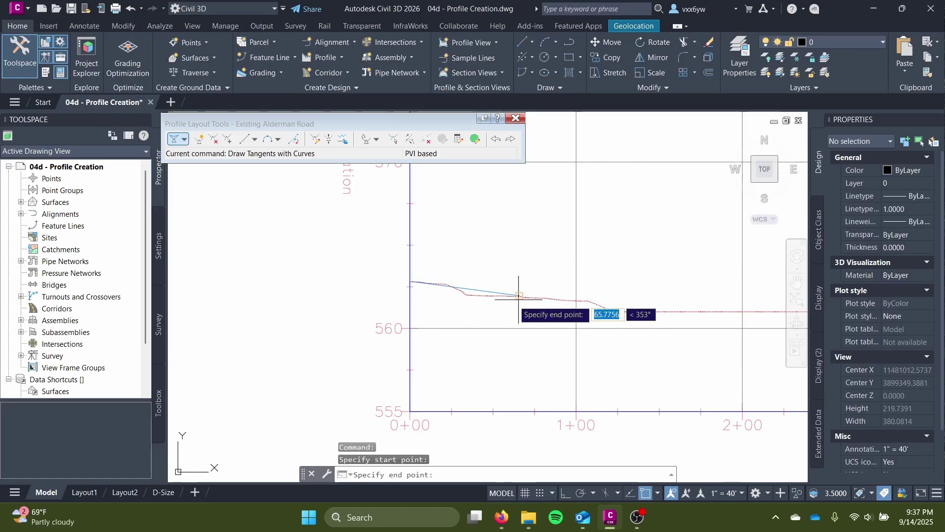
{"action": "scroll", "coordinate": [492, 300], "scroll_direction": "up", "scroll_amount": 2}
{"action": "middle_click_drag", "start_coordinate": [405, 292], "coordinate": [594, 337]}
{"action": "scroll", "coordinate": [567, 332], "scroll_direction": "down", "scroll_amount": 2}
{"action": "key", "text": "Escape"}
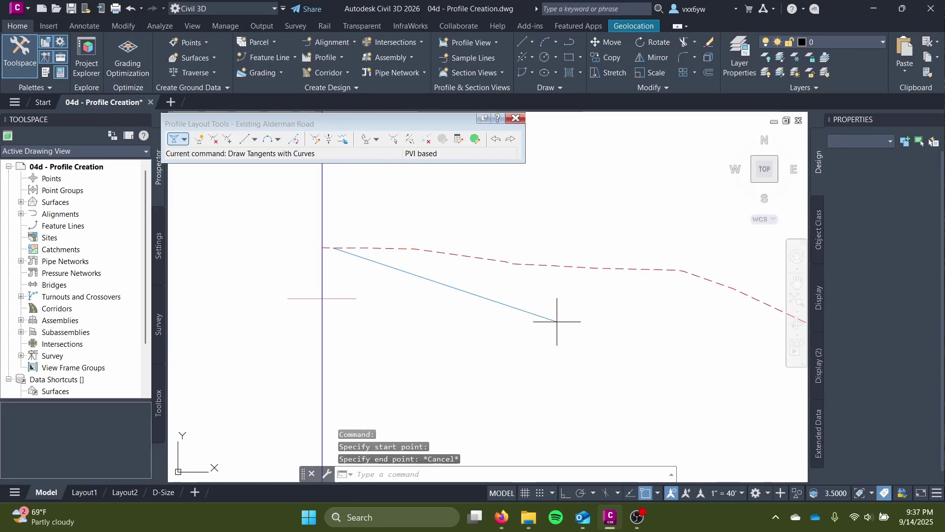
- Restart drawing tangents with curves and place the start point on the existing ground at station 0+00 of Alderman Road S-N
{"action": "scroll", "coordinate": [559, 321], "scroll_direction": "down", "scroll_amount": 3}
{"action": "middle_click_drag", "start_coordinate": [253, 311], "coordinate": [688, 288]}
{"action": "scroll", "coordinate": [323, 339], "scroll_direction": "up", "scroll_amount": 3}
{"action": "middle_click_drag", "start_coordinate": [323, 338], "coordinate": [678, 314]}
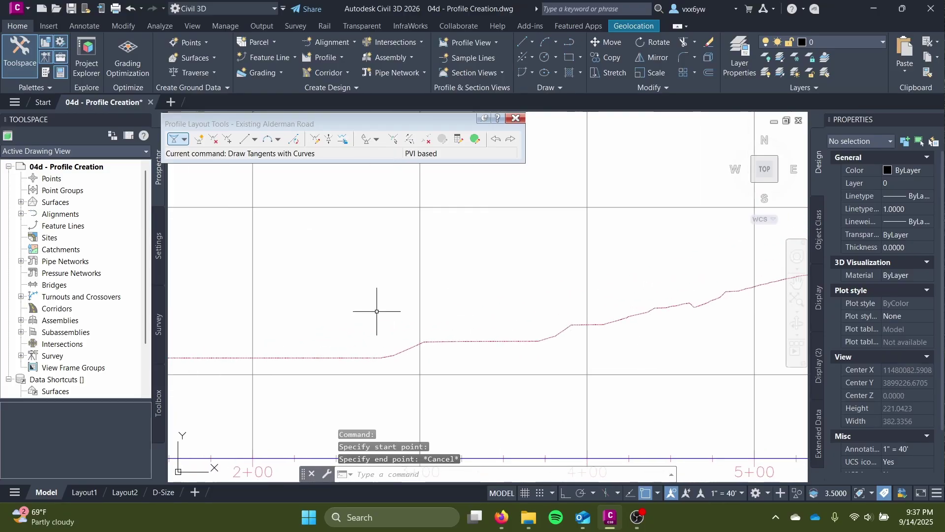
{"action": "middle_click_drag", "start_coordinate": [343, 312], "coordinate": [800, 252]}
{"action": "scroll", "coordinate": [384, 244], "scroll_direction": "up", "scroll_amount": 6}
{"action": "middle_click_drag", "start_coordinate": [337, 294], "coordinate": [400, 225]}
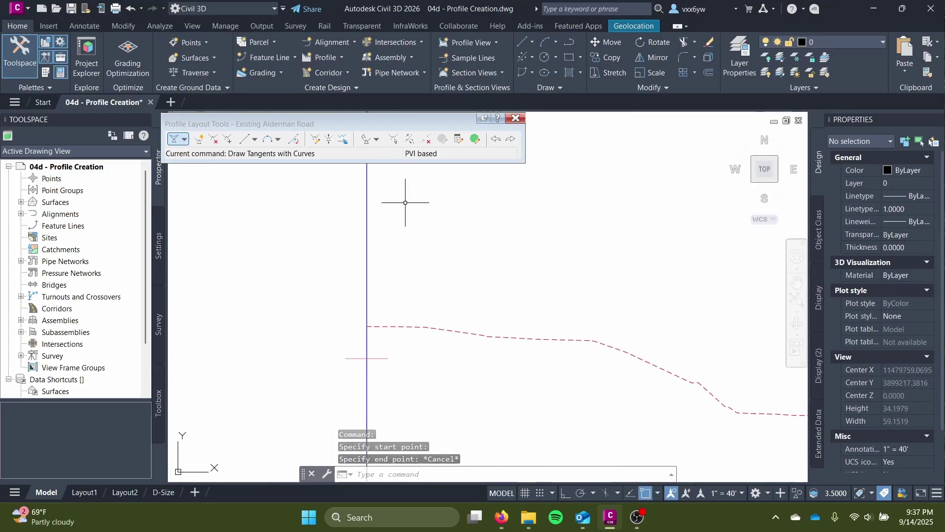
{"action": "left_click", "coordinate": [184, 139]}
{"action": "left_click", "coordinate": [207, 162]}
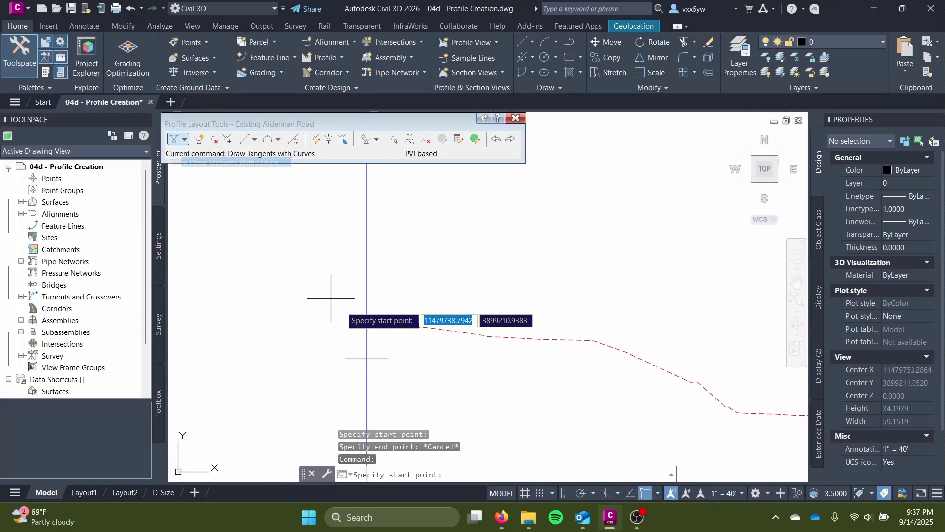
{"action": "scroll", "coordinate": [340, 315], "scroll_direction": "up", "scroll_amount": 3}
{"action": "left_click", "coordinate": [363, 317]}
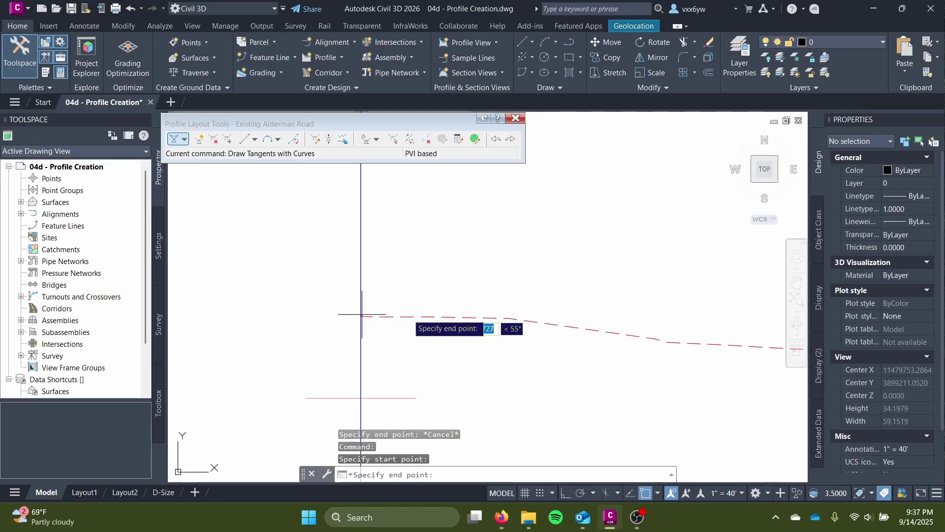
- Turn object snap off and place profile PVIs near the existing ground at about stations 1+70 and 3+70
{"action": "scroll", "coordinate": [517, 281], "scroll_direction": "down", "scroll_amount": 3}
{"action": "middle_click_drag", "start_coordinate": [517, 281], "coordinate": [251, 270]}
{"action": "scroll", "coordinate": [381, 288], "scroll_direction": "down", "scroll_amount": 2}
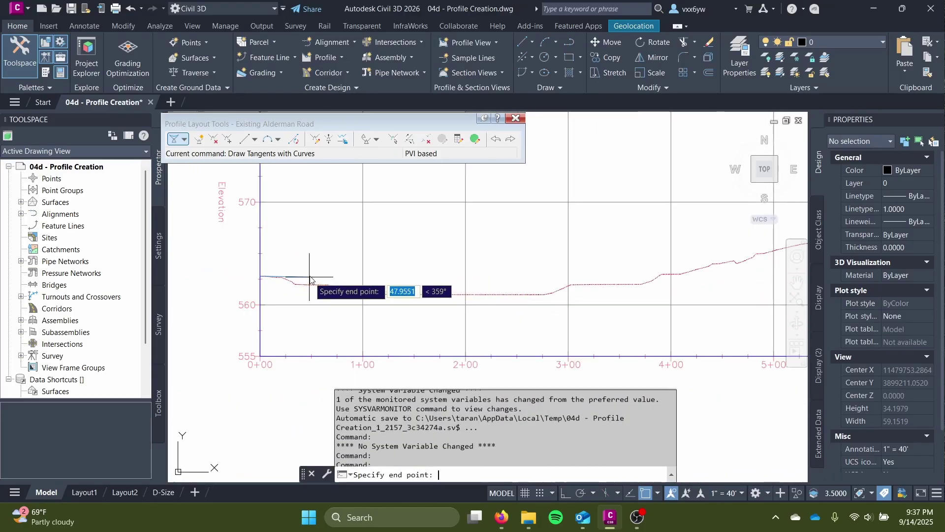
{"action": "key", "text": "F3"}
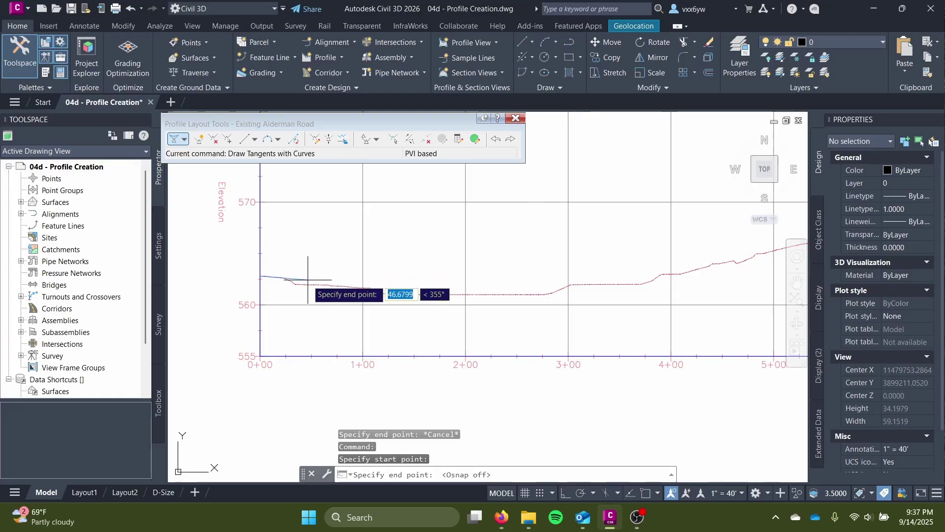
{"action": "left_click", "coordinate": [436, 293]}
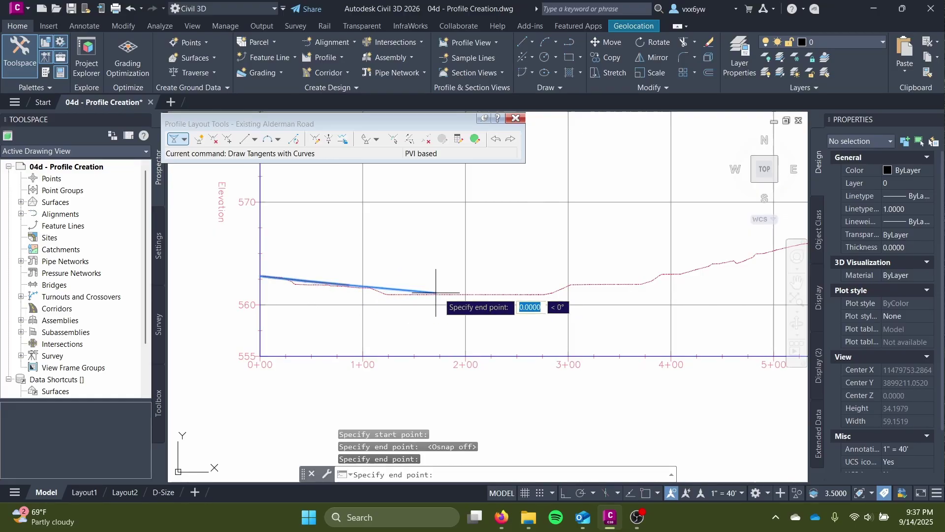
{"action": "left_click", "coordinate": [639, 278]}
- Continue the tangents up the grade and over the crest with PVIs at about stations 5+42, 7+47, 10+33, 11+79 and 13+01
{"action": "scroll", "coordinate": [399, 324], "scroll_direction": "down", "scroll_amount": 2}
{"action": "middle_click_drag", "start_coordinate": [739, 253], "coordinate": [359, 329]}
{"action": "scroll", "coordinate": [396, 325], "scroll_direction": "down", "scroll_amount": 2}
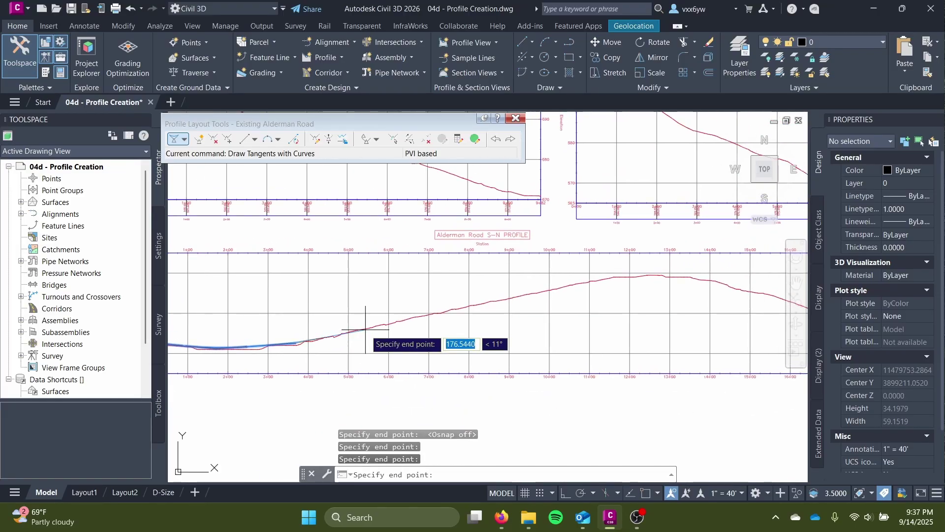
{"action": "left_click", "coordinate": [367, 329]}
{"action": "left_click", "coordinate": [448, 309]}
{"action": "left_click", "coordinate": [563, 288]}
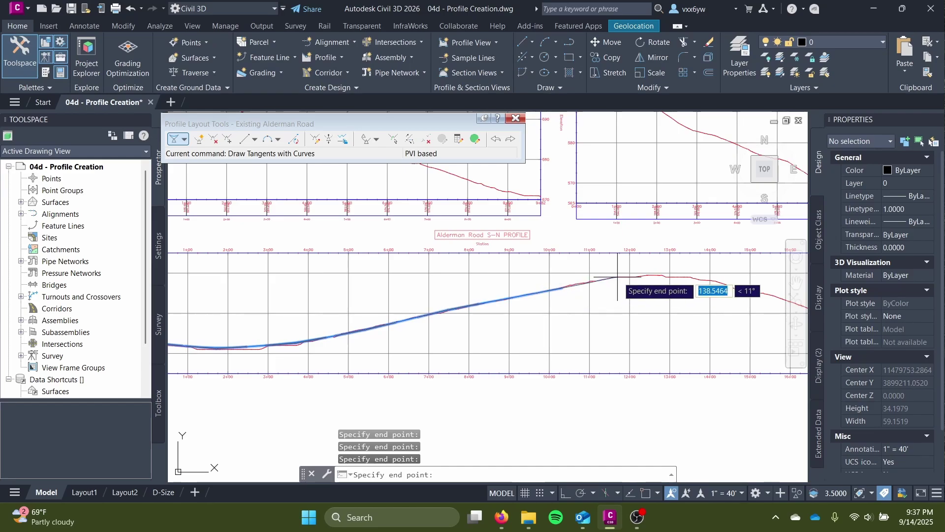
{"action": "left_click", "coordinate": [668, 276]}
- Lay out the descending tangents past the crest and finish the profile with object snap on at the existing ground's end at 16+66
{"action": "scroll", "coordinate": [669, 276], "scroll_direction": "up", "scroll_amount": 4}
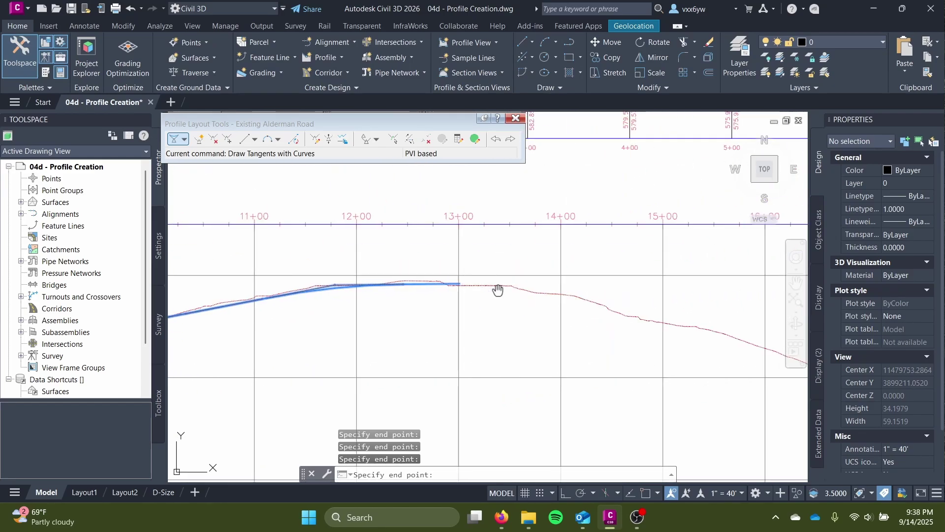
{"action": "left_click", "coordinate": [429, 281]}
{"action": "left_click", "coordinate": [598, 331]}
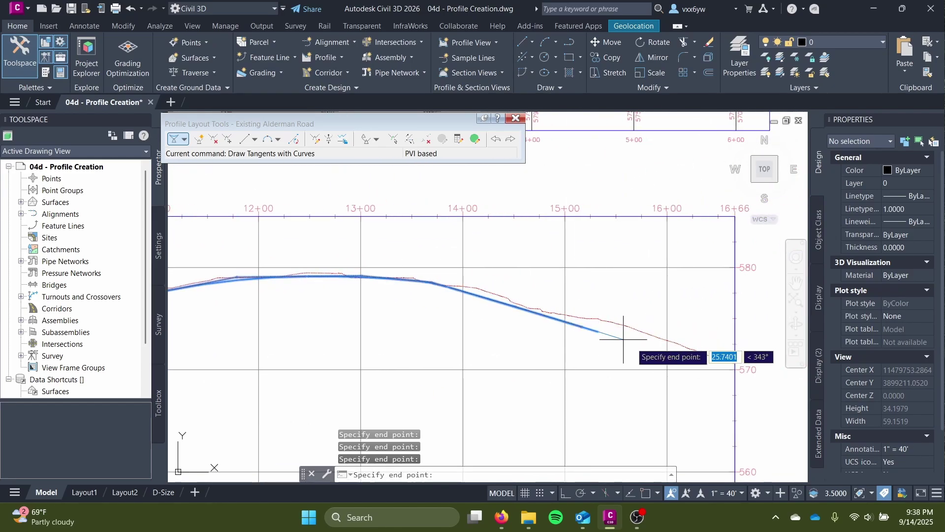
{"action": "scroll", "coordinate": [724, 370], "scroll_direction": "up", "scroll_amount": 4}
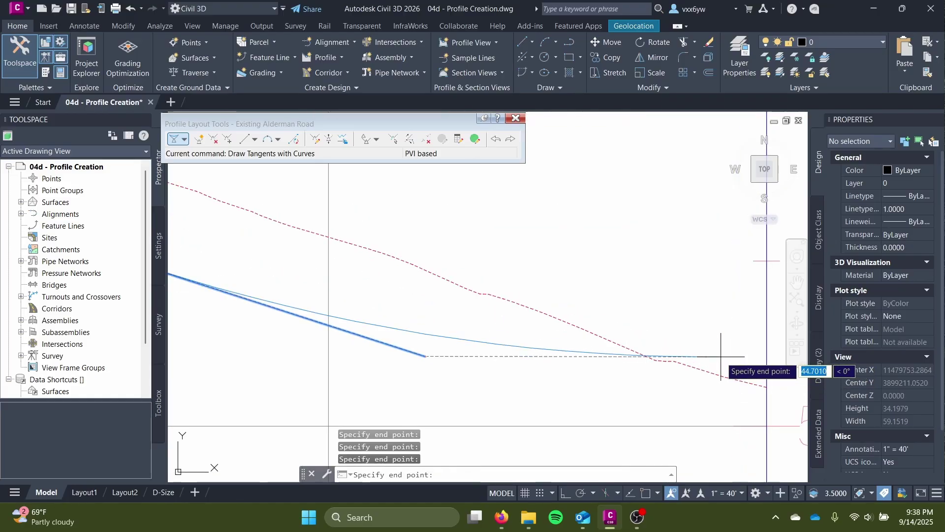
{"action": "middle_click_drag", "start_coordinate": [722, 371], "coordinate": [537, 346]}
{"action": "left_click", "coordinate": [533, 360]}
{"action": "scroll", "coordinate": [621, 369], "scroll_direction": "up", "scroll_amount": 4}
{"action": "key", "text": "F3"}
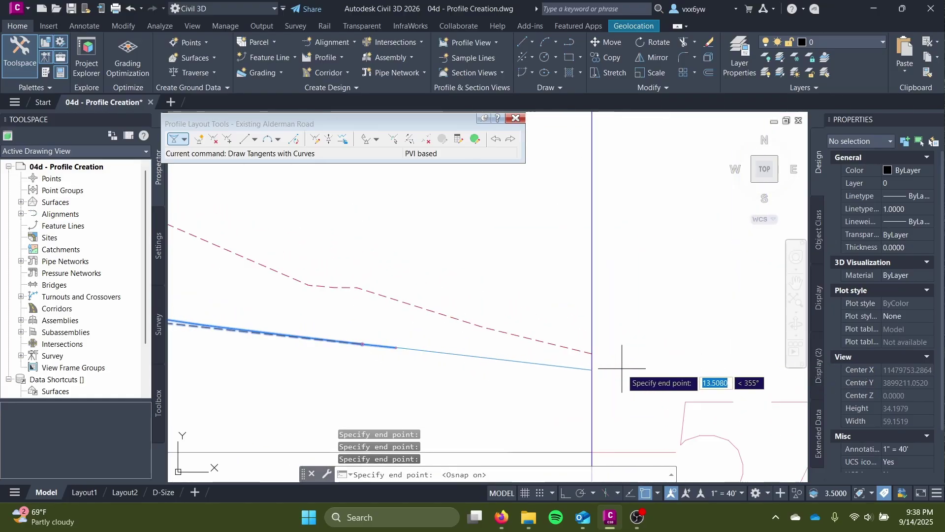
{"action": "left_click", "coordinate": [592, 354]}
{"action": "key", "text": "Return"}
- Examine the new profile's grades, curve labels and fit to the existing ground along Alderman Road S-N, and close the Profile Layout Tools
{"action": "scroll", "coordinate": [576, 318], "scroll_direction": "down", "scroll_amount": 8}
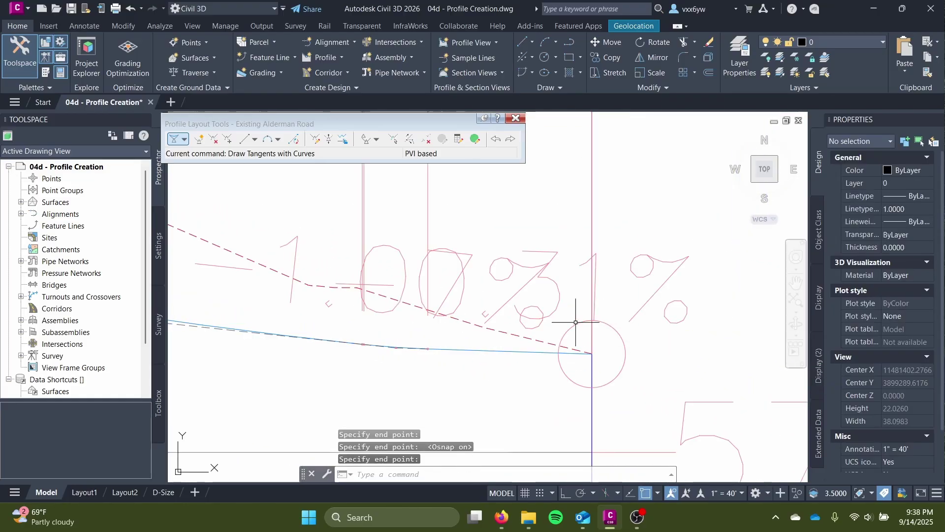
{"action": "middle_click_drag", "start_coordinate": [517, 342], "coordinate": [690, 385]}
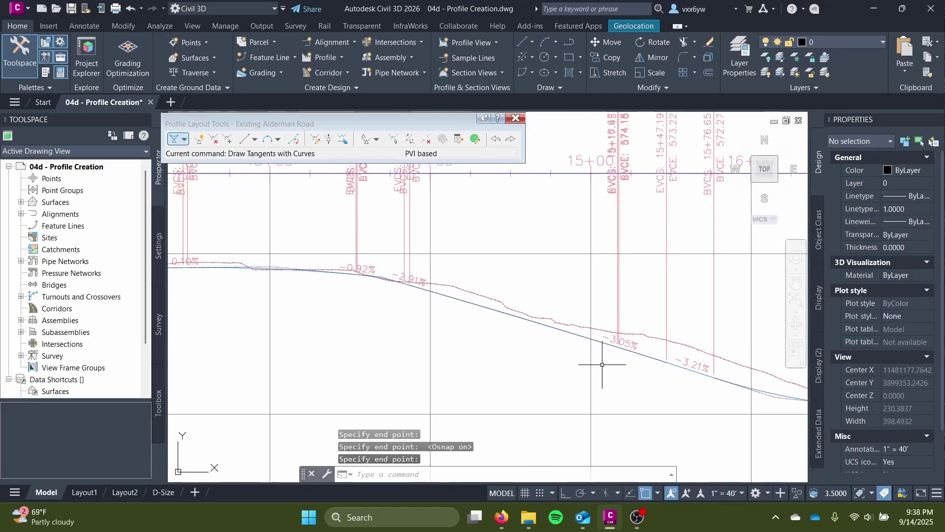
{"action": "scroll", "coordinate": [493, 330], "scroll_direction": "up", "scroll_amount": 2}
{"action": "middle_click_drag", "start_coordinate": [252, 257], "coordinate": [553, 356]}
{"action": "scroll", "coordinate": [553, 356], "scroll_direction": "down", "scroll_amount": 2}
{"action": "middle_click_drag", "start_coordinate": [265, 369], "coordinate": [653, 318]}
{"action": "mouse_move", "coordinate": [268, 386]}
{"action": "middle_mouse_down"}
{"action": "mouse_move", "coordinate": [459, 353]}
{"action": "mouse_move", "coordinate": [511, 328]}
{"action": "middle_mouse_up"}
{"action": "middle_click_drag", "start_coordinate": [305, 399], "coordinate": [645, 276]}
{"action": "middle_click_drag", "start_coordinate": [394, 343], "coordinate": [736, 304]}
{"action": "middle_click_drag", "start_coordinate": [272, 363], "coordinate": [554, 312]}
{"action": "middle_click_drag", "start_coordinate": [400, 312], "coordinate": [604, 365]}
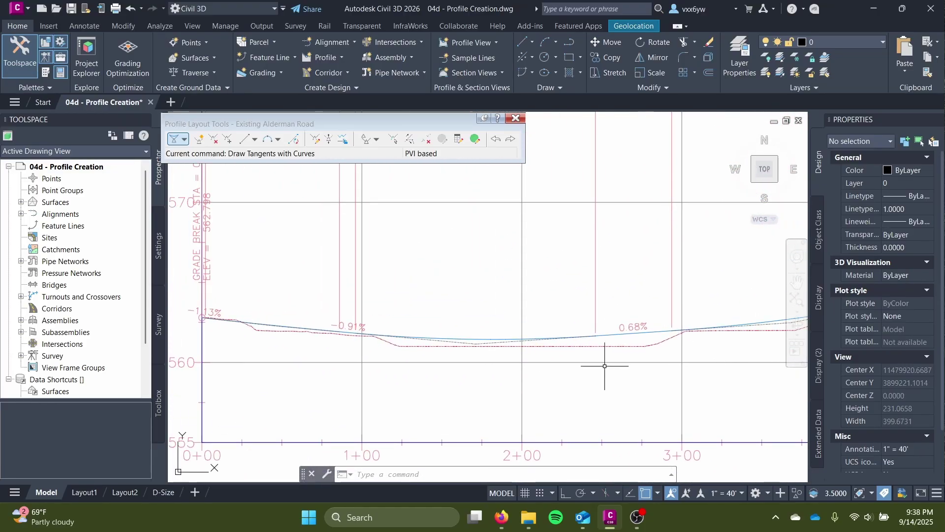
{"action": "middle_click_drag", "start_coordinate": [447, 396], "coordinate": [529, 381]}
{"action": "scroll", "coordinate": [536, 377], "scroll_direction": "down", "scroll_amount": 6}
{"action": "middle_click_drag", "start_coordinate": [543, 371], "coordinate": [333, 374]}
{"action": "middle_click_drag", "start_coordinate": [578, 349], "coordinate": [387, 369]}
{"action": "scroll", "coordinate": [403, 355], "scroll_direction": "up", "scroll_amount": 2}
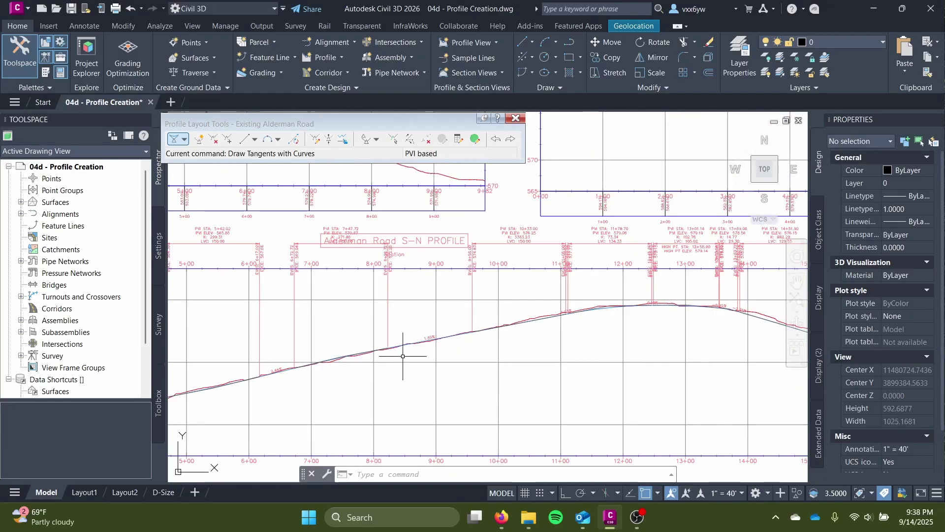
{"action": "scroll", "coordinate": [433, 320], "scroll_direction": "up", "scroll_amount": 1}
{"action": "middle_click_drag", "start_coordinate": [483, 264], "coordinate": [304, 364]}
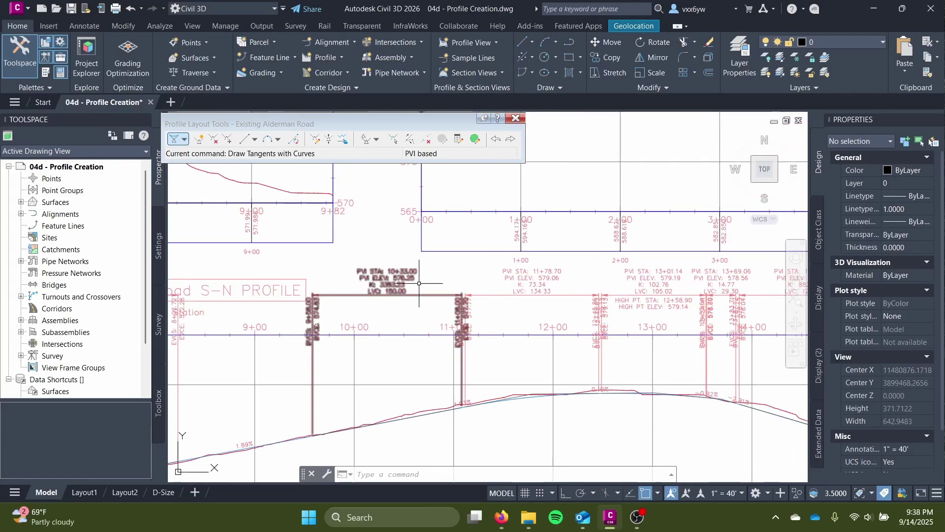
{"action": "scroll", "coordinate": [629, 294], "scroll_direction": "down", "scroll_amount": 2}
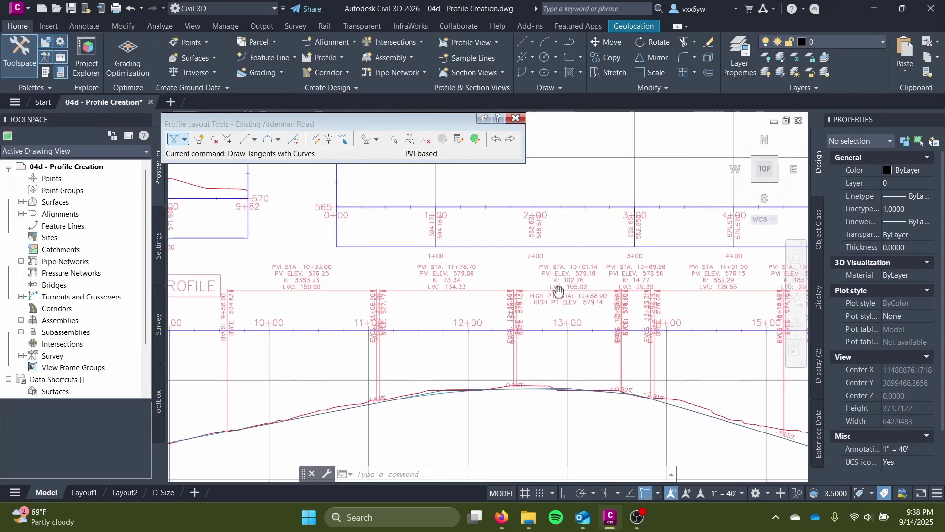
{"action": "mouse_move", "coordinate": [629, 295]}
{"action": "middle_mouse_down"}
{"action": "mouse_move", "coordinate": [423, 295]}
{"action": "mouse_move", "coordinate": [433, 302]}
{"action": "mouse_move", "coordinate": [513, 264]}
{"action": "middle_mouse_up"}
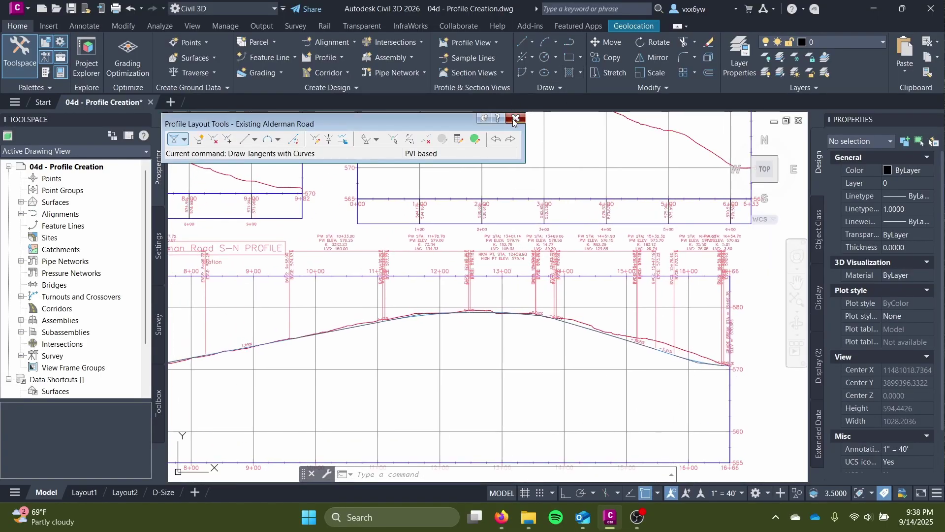
{"action": "left_click", "coordinate": [516, 118]}
- Remove the Grade Breaks, Crest Curves and Sag Curves labels from the Existing Alderman Road profile, keeping only the Lines labels
{"action": "left_click", "coordinate": [498, 244]}
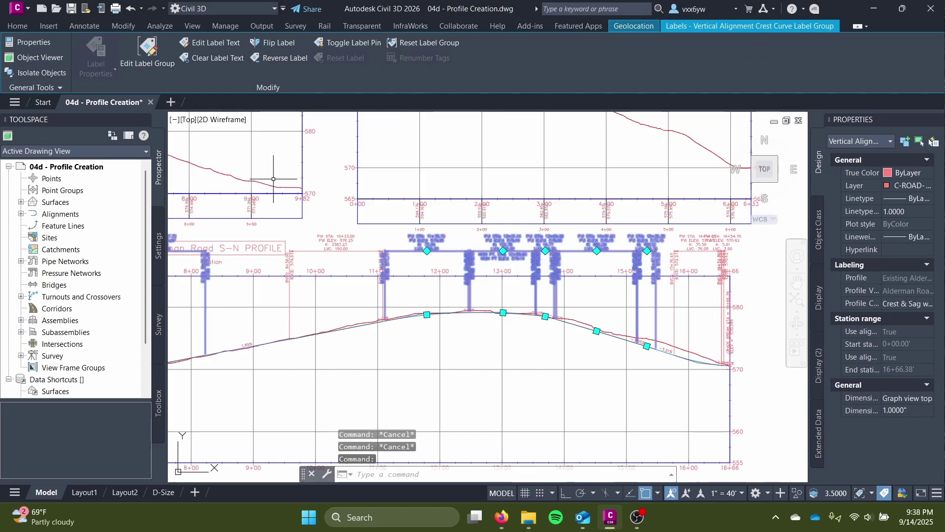
{"action": "scroll", "coordinate": [392, 251], "scroll_direction": "up", "scroll_amount": 6}
{"action": "middle_click_drag", "start_coordinate": [516, 240], "coordinate": [404, 219]}
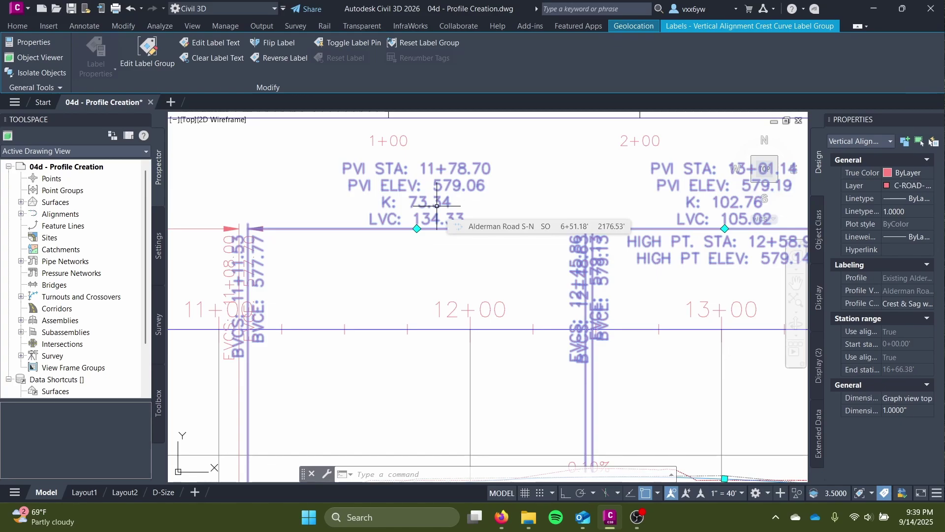
{"action": "scroll", "coordinate": [437, 206], "scroll_direction": "down", "scroll_amount": 5}
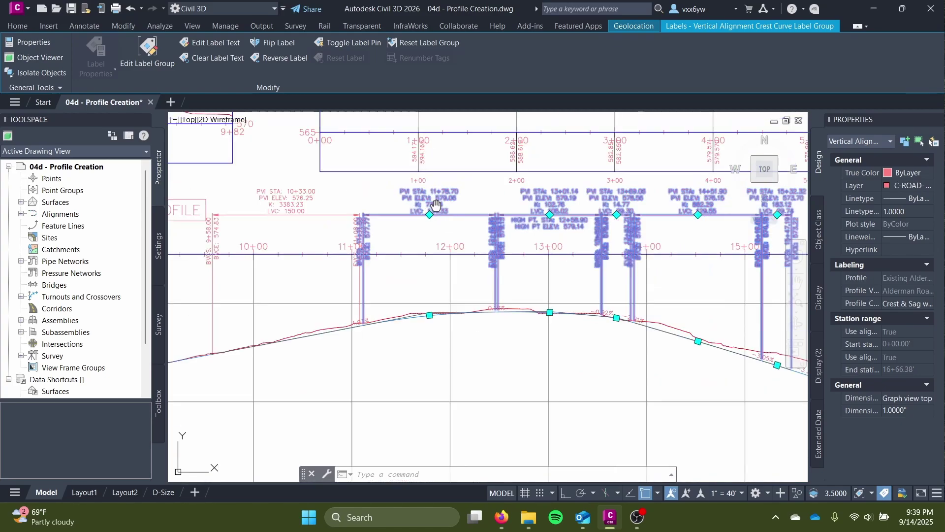
{"action": "left_click", "coordinate": [139, 54]}
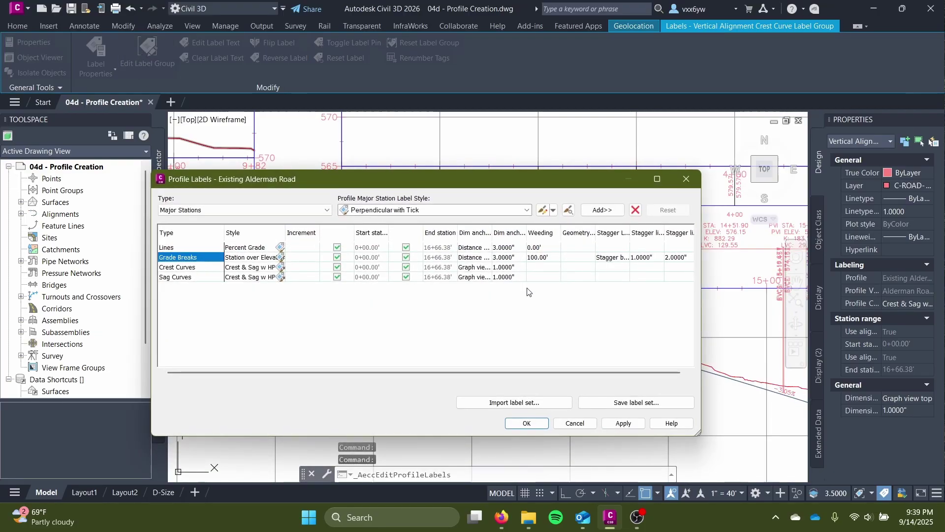
{"action": "left_click", "coordinate": [636, 210]}
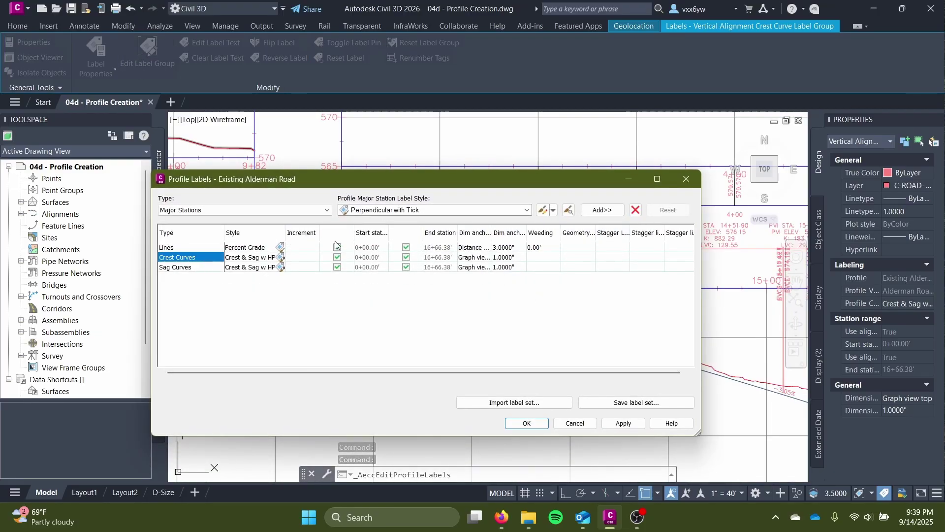
{"action": "left_click", "coordinate": [635, 210]}
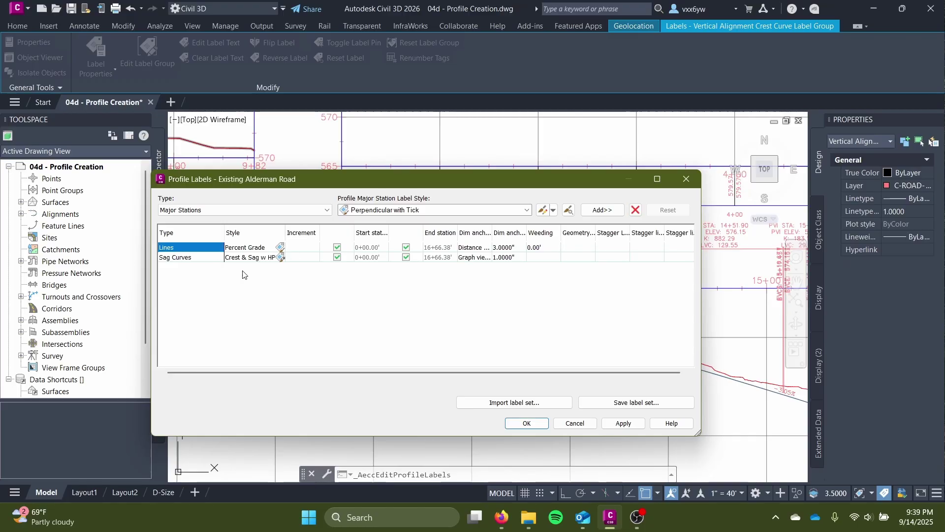
{"action": "left_click", "coordinate": [635, 211]}
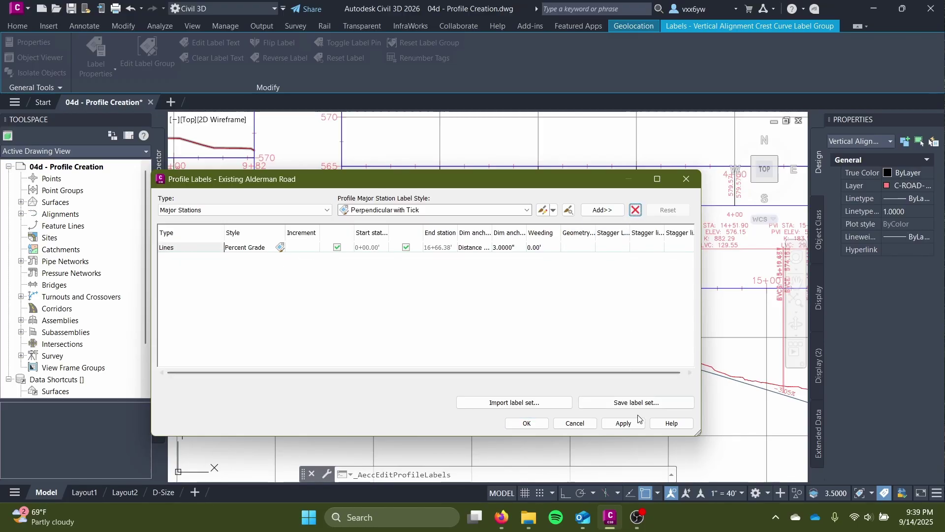
{"action": "left_click", "coordinate": [526, 424]}
- Compare the simplified Existing Alderman Road design profile with the existing ground across the Alderman Road S-N profile view
{"action": "mouse_move", "coordinate": [598, 416]}
{"action": "middle_mouse_down"}
{"action": "mouse_move", "coordinate": [375, 310]}
{"action": "mouse_move", "coordinate": [445, 315]}
{"action": "mouse_move", "coordinate": [434, 294]}
{"action": "mouse_move", "coordinate": [600, 295]}
{"action": "middle_mouse_up"}
{"action": "scroll", "coordinate": [445, 315], "scroll_direction": "down", "scroll_amount": 4}
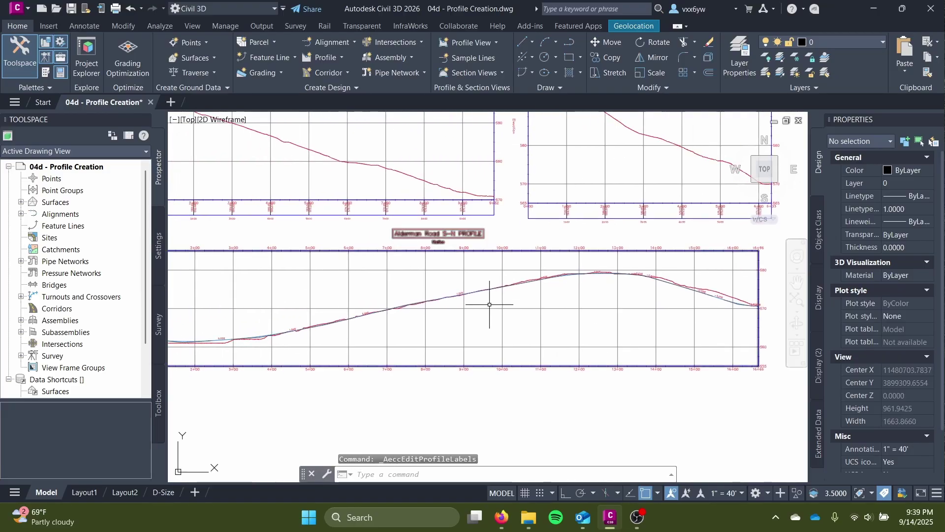
{"action": "middle_click_drag", "start_coordinate": [422, 326], "coordinate": [623, 299]}
{"action": "scroll", "coordinate": [623, 299], "scroll_direction": "up", "scroll_amount": 4}
{"action": "scroll", "coordinate": [376, 315], "scroll_direction": "down", "scroll_amount": 6}
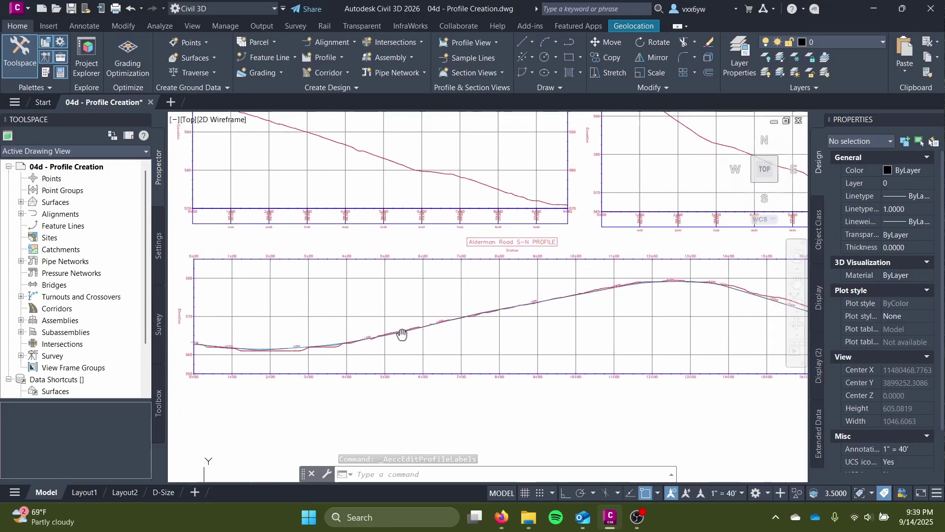
{"action": "middle_click_drag", "start_coordinate": [401, 333], "coordinate": [377, 356]}
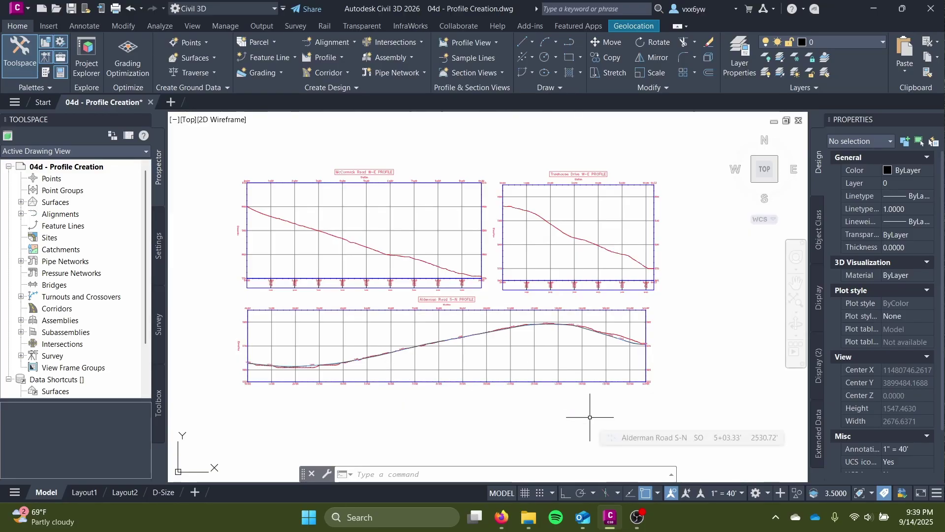
{"action": "scroll", "coordinate": [517, 381], "scroll_direction": "up", "scroll_amount": 2}
{"action": "middle_click_drag", "start_coordinate": [520, 378], "coordinate": [515, 368]}
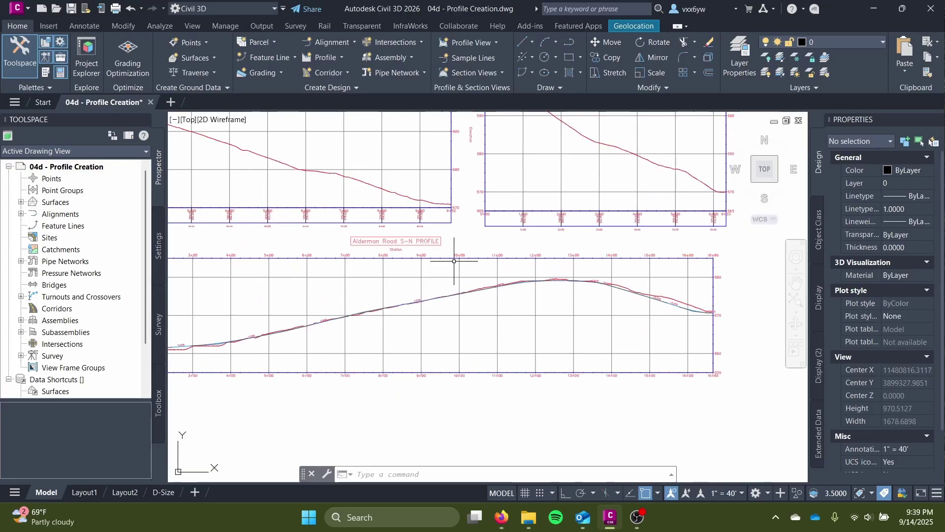
- Select the McCormick Road W-E profile view and look through its available profile and profile view property options
{"action": "mouse_move", "coordinate": [460, 249]}
{"action": "middle_mouse_down"}
{"action": "mouse_move", "coordinate": [460, 374]}
{"action": "mouse_move", "coordinate": [622, 404]}
{"action": "middle_mouse_up"}
{"action": "left_click", "coordinate": [432, 202]}
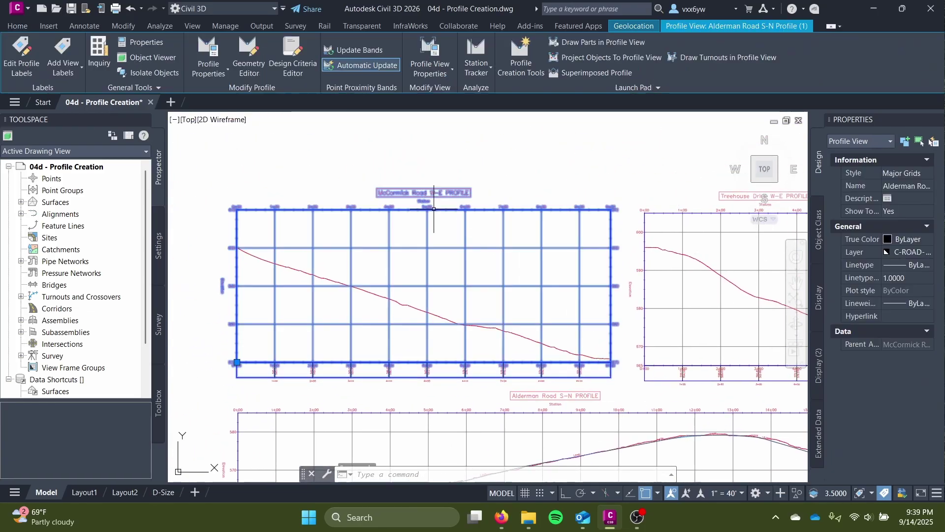
{"action": "scroll", "coordinate": [429, 261], "scroll_direction": "up", "scroll_amount": 3}
{"action": "mouse_move", "coordinate": [496, 251]}
{"action": "middle_mouse_down"}
{"action": "mouse_move", "coordinate": [516, 266]}
{"action": "mouse_move", "coordinate": [467, 257]}
{"action": "middle_mouse_up"}
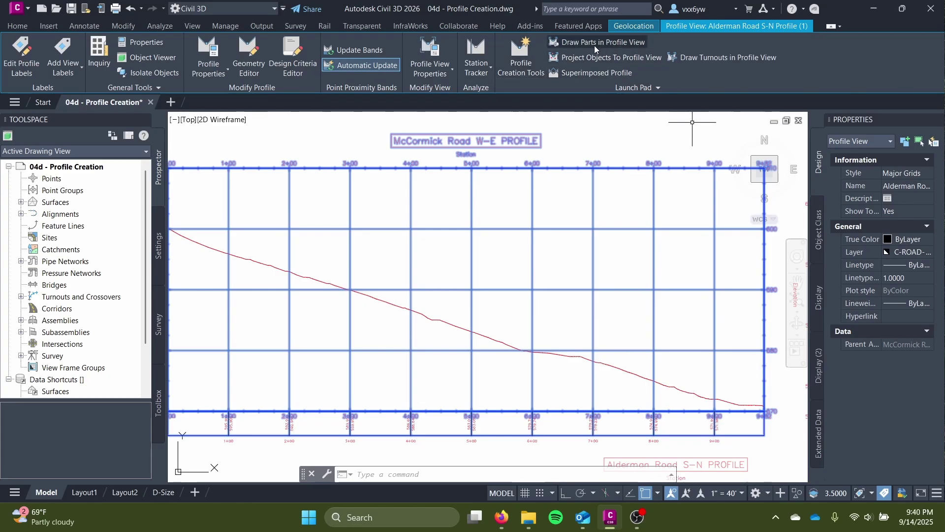
{"action": "left_click", "coordinate": [223, 77]}
{"action": "left_click", "coordinate": [450, 74]}
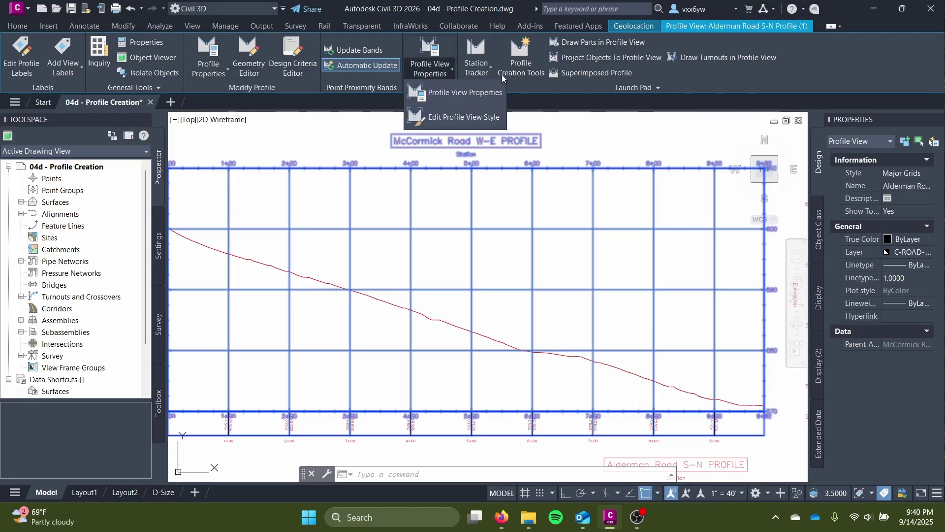
{"action": "left_click", "coordinate": [488, 72]}
{"action": "key", "text": "Escape"}
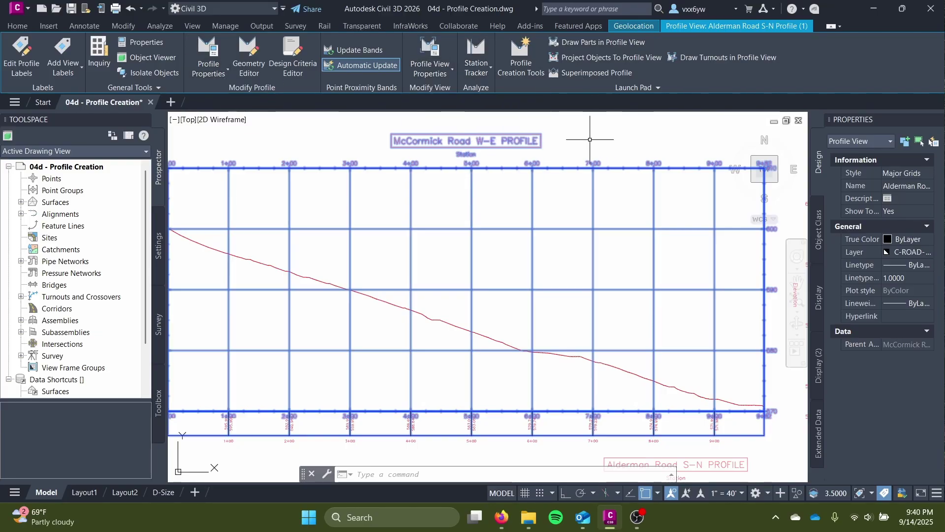
- Run Add Crossings To Profile View and choose the McCormick Road W-E surface profile as the crossing object
{"action": "key", "text": "Escape"}
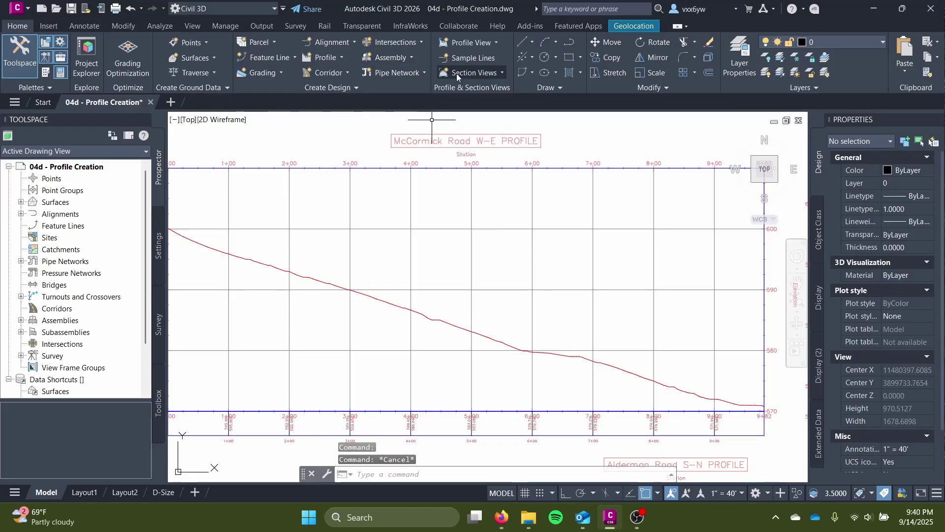
{"action": "left_click", "coordinate": [341, 58]}
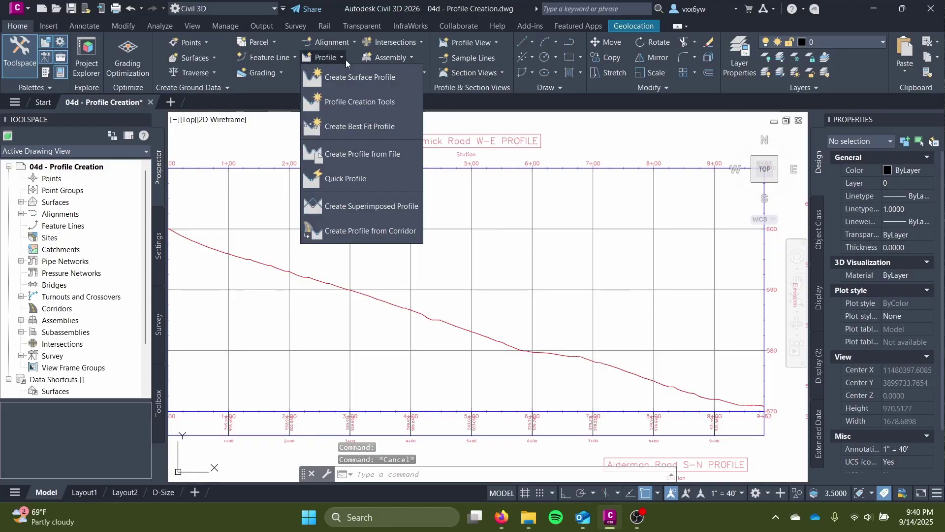
{"action": "left_click", "coordinate": [496, 74]}
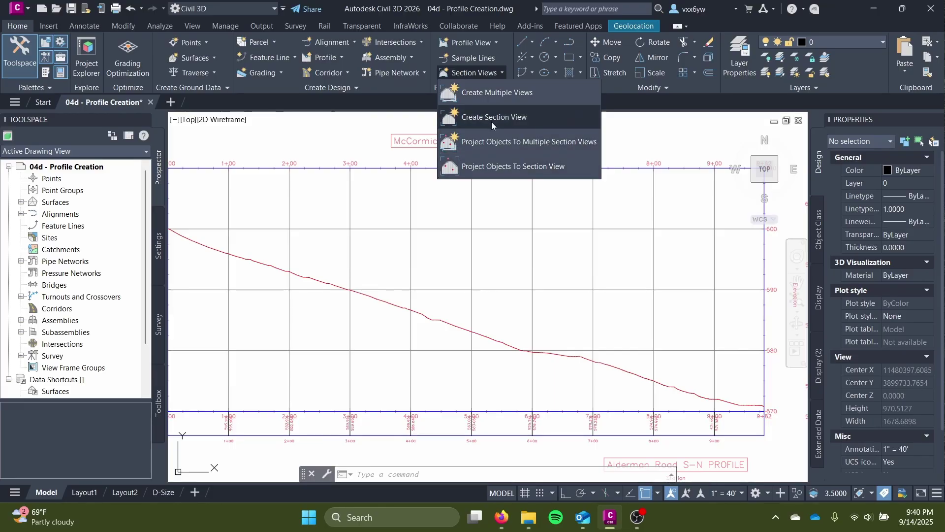
{"action": "left_click", "coordinate": [489, 43]}
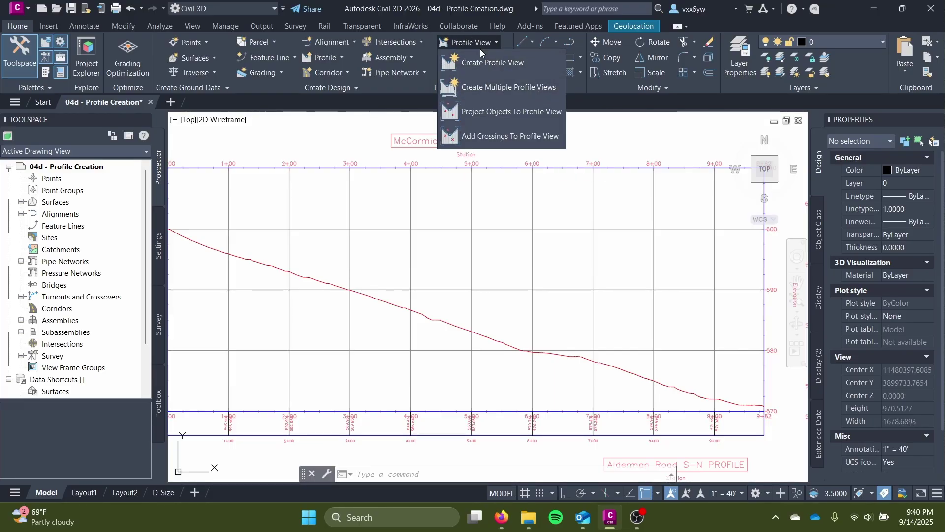
{"action": "left_click", "coordinate": [533, 134]}
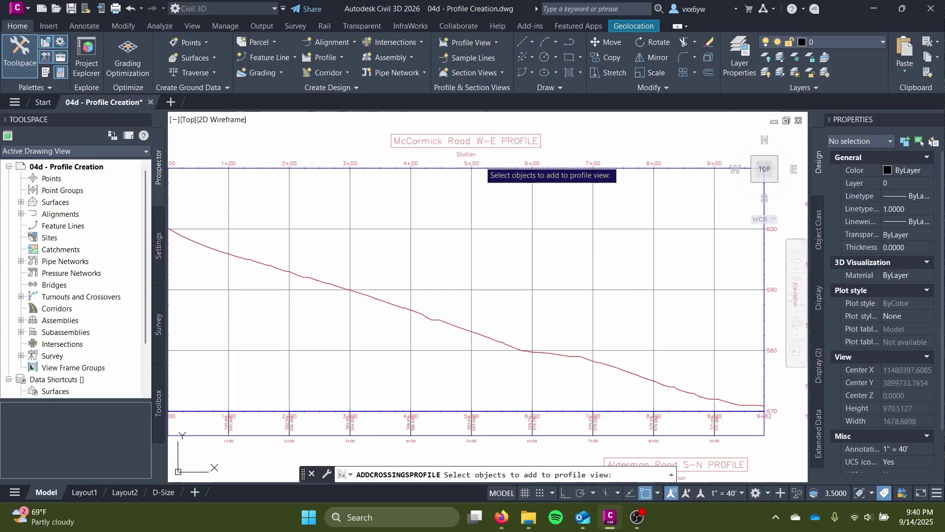
{"action": "left_click", "coordinate": [473, 163]}
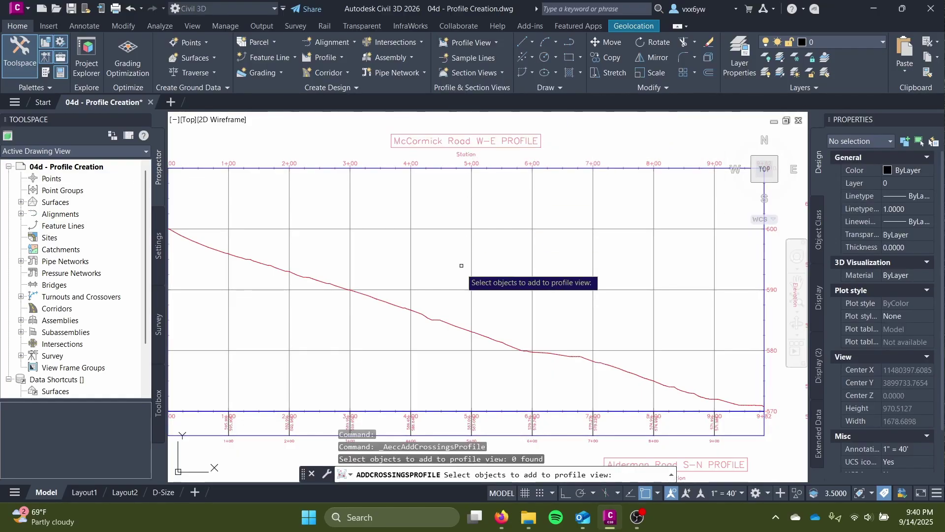
{"action": "left_click", "coordinate": [454, 327]}
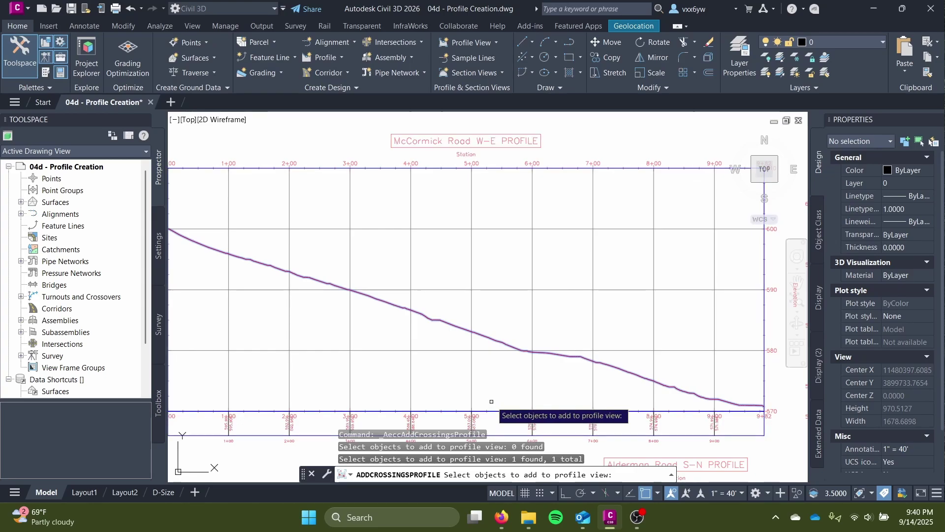
{"action": "middle_click_drag", "start_coordinate": [490, 401], "coordinate": [493, 312]}
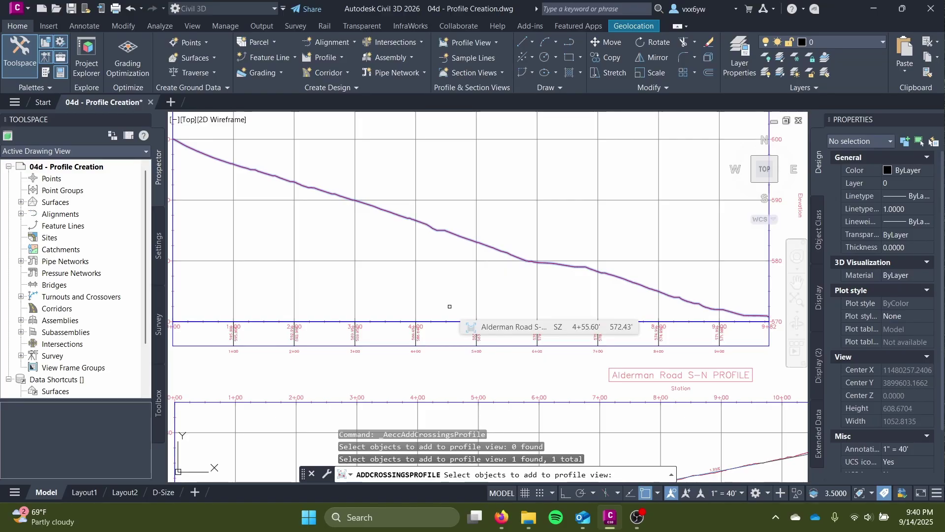
{"action": "key", "text": "Return"}
- Place the McCormick Road crossing in the Alderman Road S-N profile view with Basic X markers and Name Elevation and Station labels
{"action": "mouse_move", "coordinate": [476, 319]}
{"action": "middle_mouse_down"}
{"action": "mouse_move", "coordinate": [458, 156]}
{"action": "mouse_move", "coordinate": [428, 226]}
{"action": "mouse_move", "coordinate": [376, 213]}
{"action": "mouse_move", "coordinate": [348, 166]}
{"action": "middle_mouse_up"}
{"action": "scroll", "coordinate": [458, 156], "scroll_direction": "down", "scroll_amount": 2}
{"action": "scroll", "coordinate": [348, 166], "scroll_direction": "up", "scroll_amount": 2}
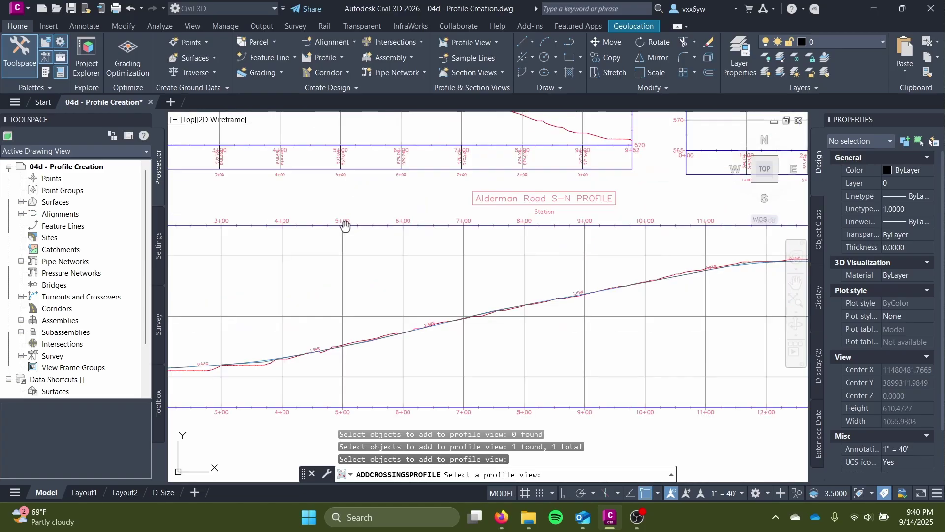
{"action": "middle_click_drag", "start_coordinate": [355, 228], "coordinate": [365, 234]}
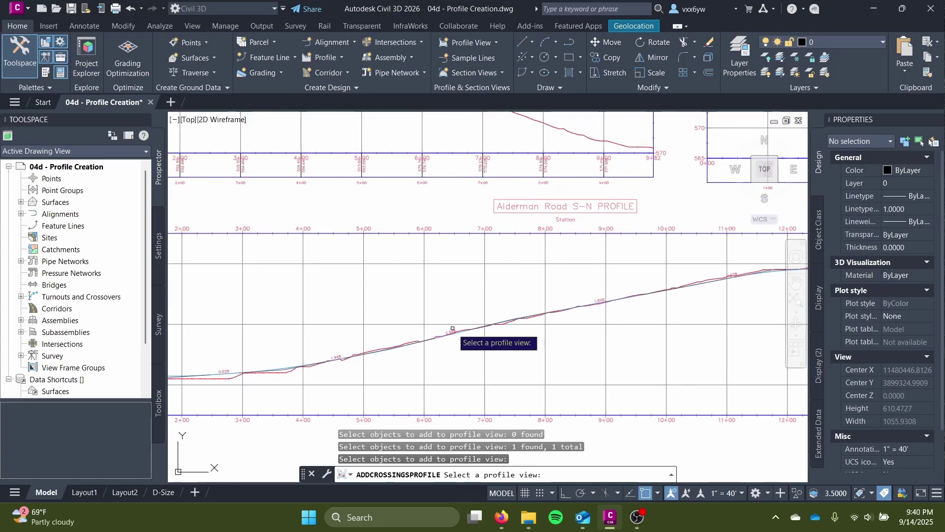
{"action": "left_click", "coordinate": [532, 313]}
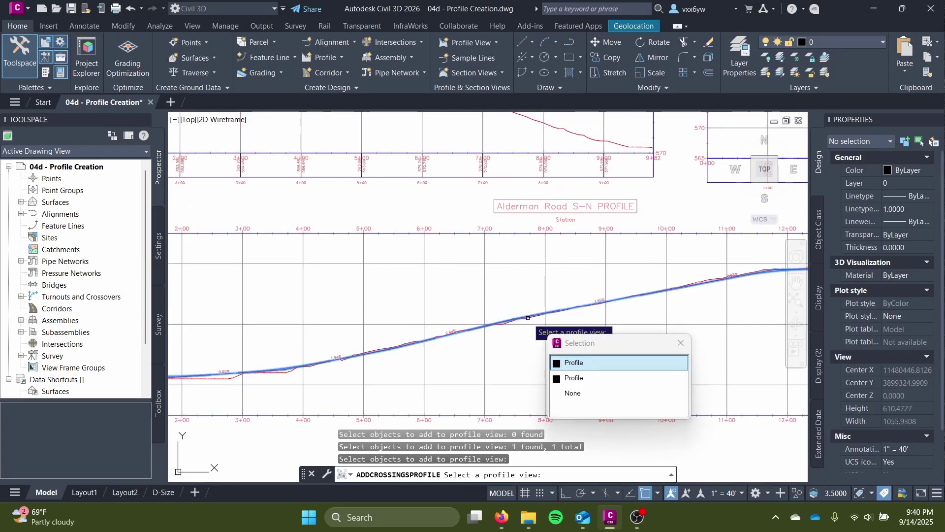
{"action": "left_click", "coordinate": [587, 370]}
{"action": "middle_click_drag", "start_coordinate": [633, 380], "coordinate": [412, 381]}
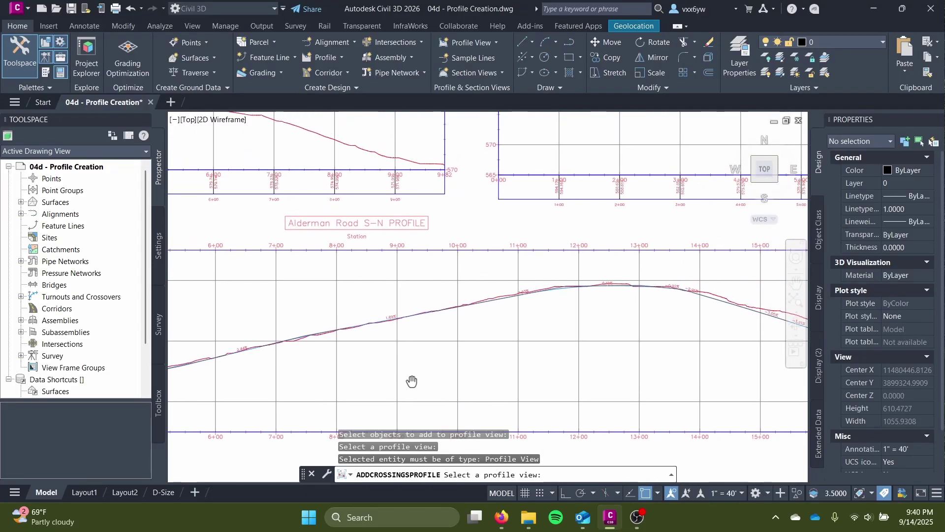
{"action": "left_click", "coordinate": [391, 250]}
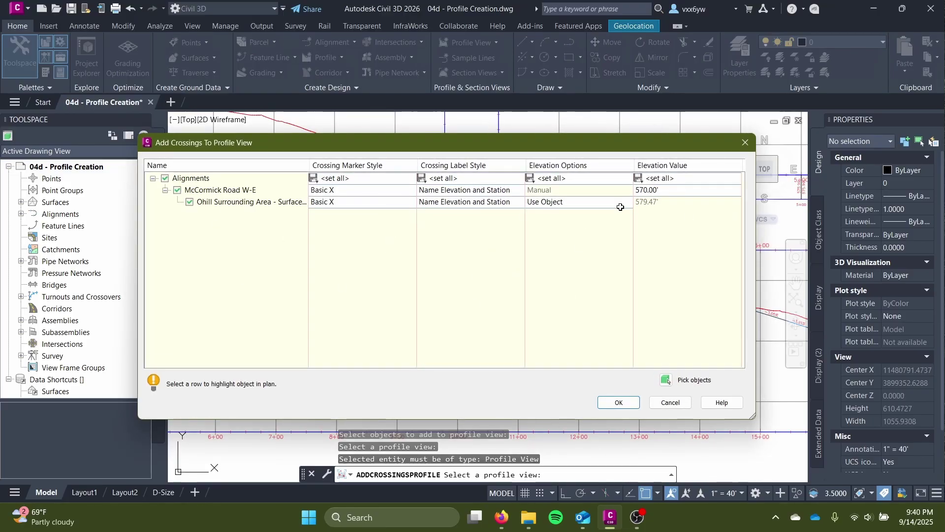
{"action": "left_click", "coordinate": [619, 403]}
- Delete both McCormick Road crossing labels in the Alderman Road S-N profile view, keeping the crossing marker and line
{"action": "scroll", "coordinate": [562, 366], "scroll_direction": "down", "scroll_amount": 3}
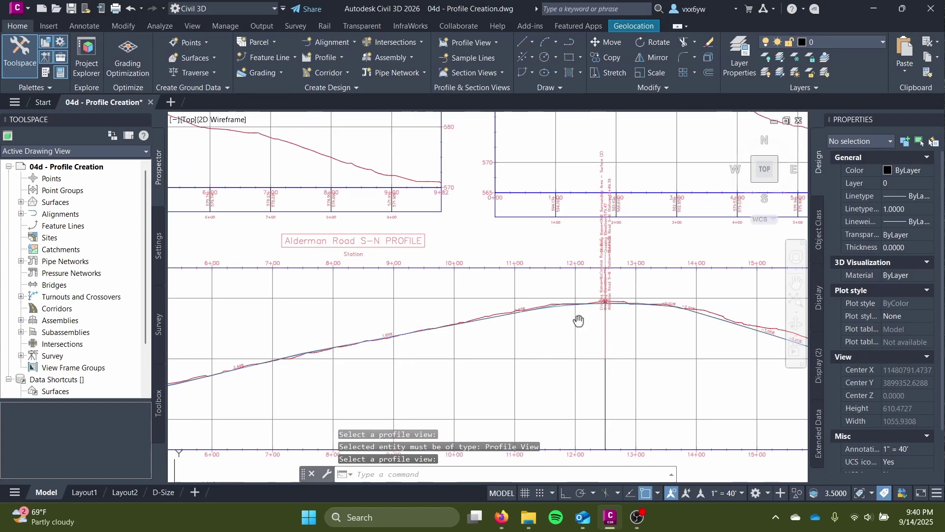
{"action": "scroll", "coordinate": [561, 366], "scroll_direction": "up", "scroll_amount": 5}
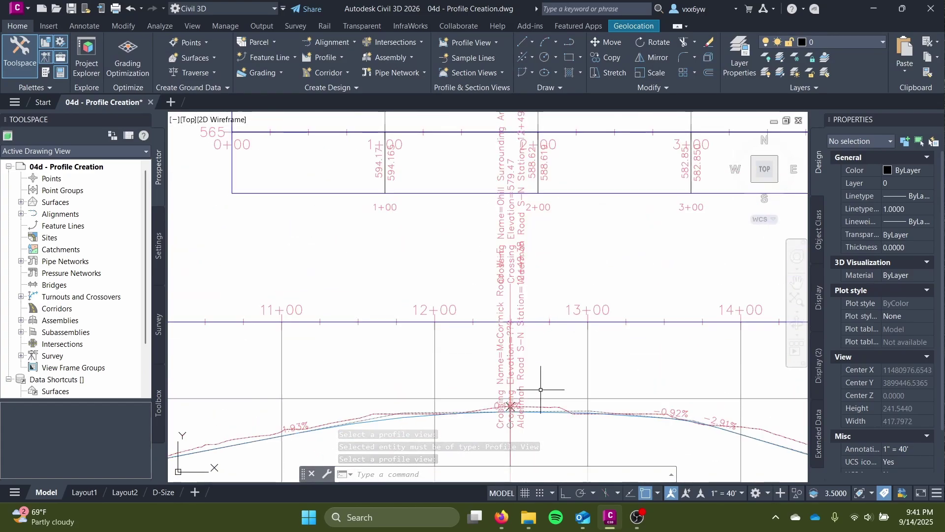
{"action": "scroll", "coordinate": [534, 357], "scroll_direction": "up", "scroll_amount": 4}
{"action": "left_click", "coordinate": [522, 314]}
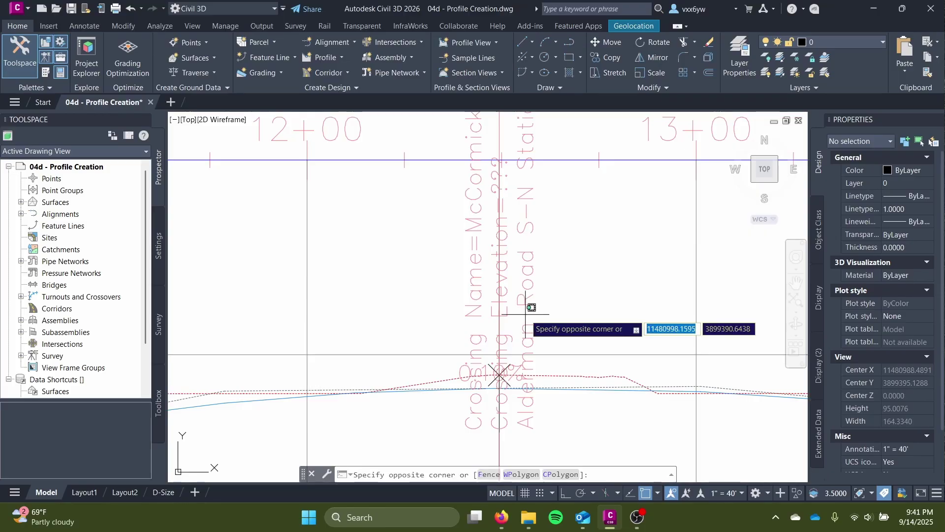
{"action": "left_click", "coordinate": [524, 274]}
{"action": "scroll", "coordinate": [514, 293], "scroll_direction": "down", "scroll_amount": 5}
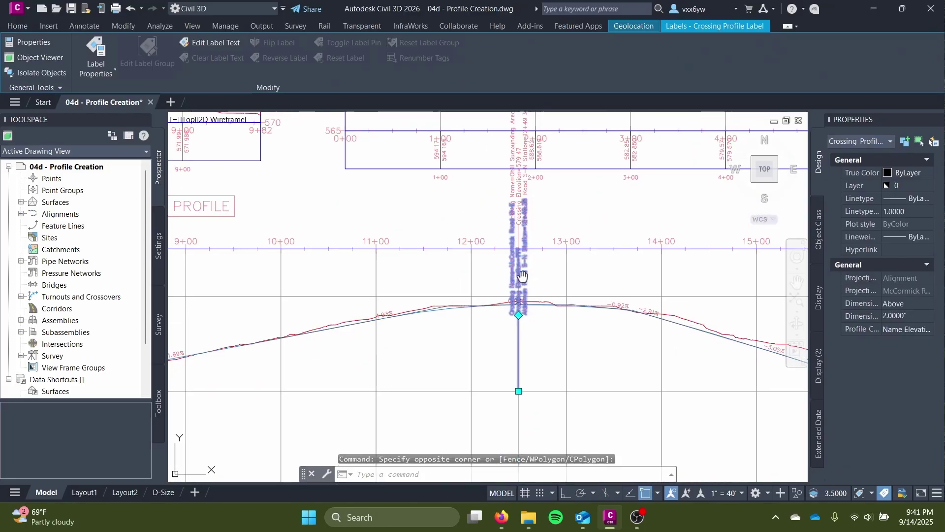
{"action": "left_click", "coordinate": [490, 236]}
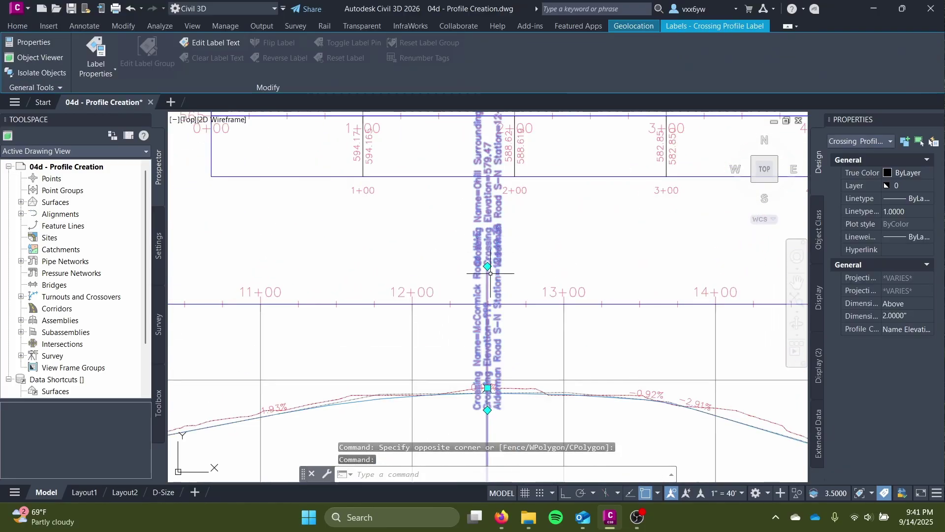
{"action": "key", "text": "Delete"}
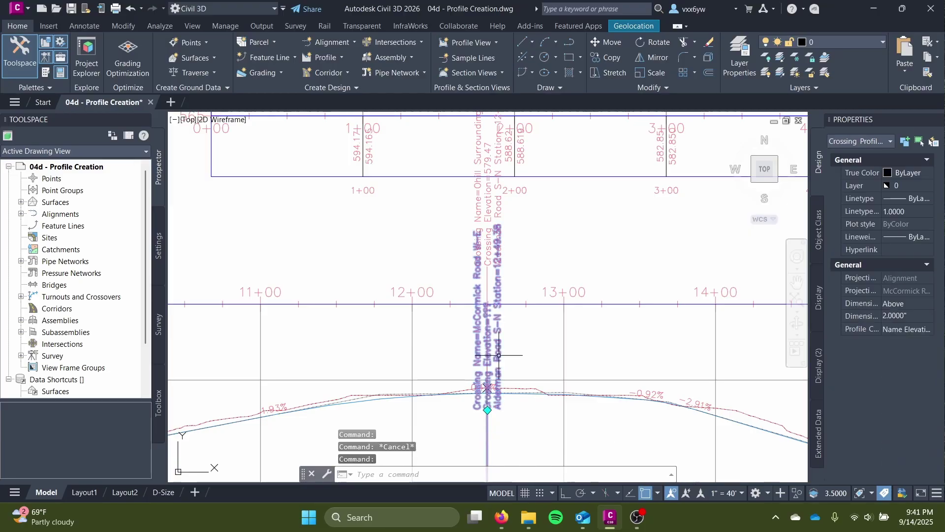
{"action": "left_click", "coordinate": [487, 387]}
{"action": "left_click", "coordinate": [495, 345]}
{"action": "key", "text": "Delete"}
- Undo the last change around the McCormick Road crossing and save the drawing
{"action": "scroll", "coordinate": [492, 367], "scroll_direction": "down", "scroll_amount": 2}
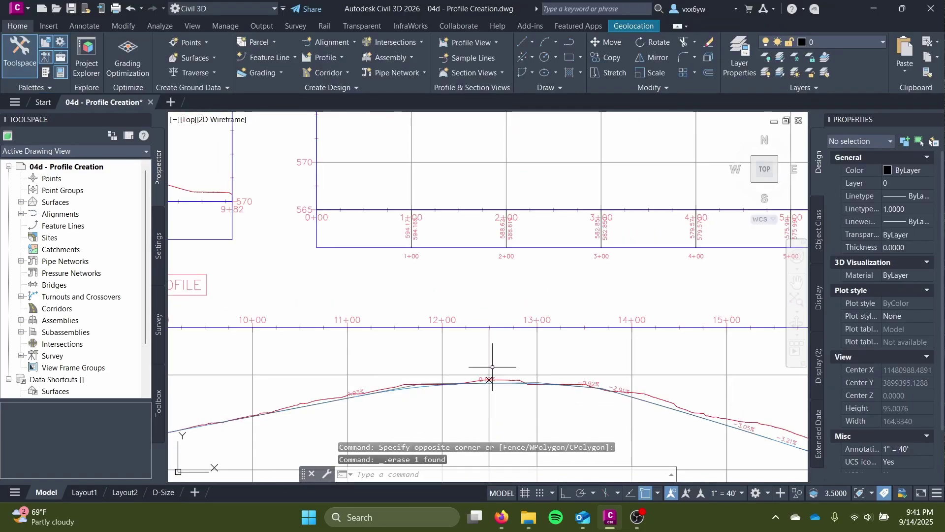
{"action": "scroll", "coordinate": [493, 367], "scroll_direction": "up", "scroll_amount": 3}
{"action": "scroll", "coordinate": [543, 339], "scroll_direction": "down", "scroll_amount": 2}
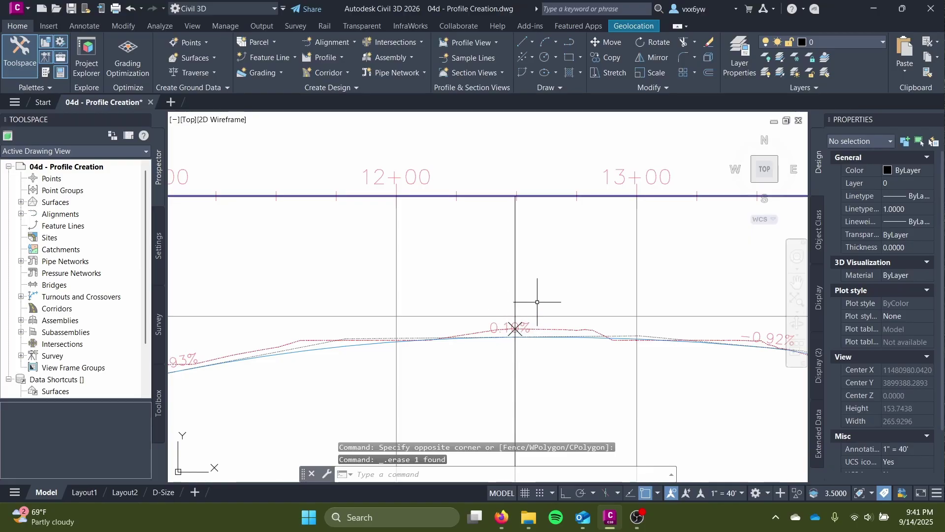
{"action": "key", "text": "ctrl+z"}
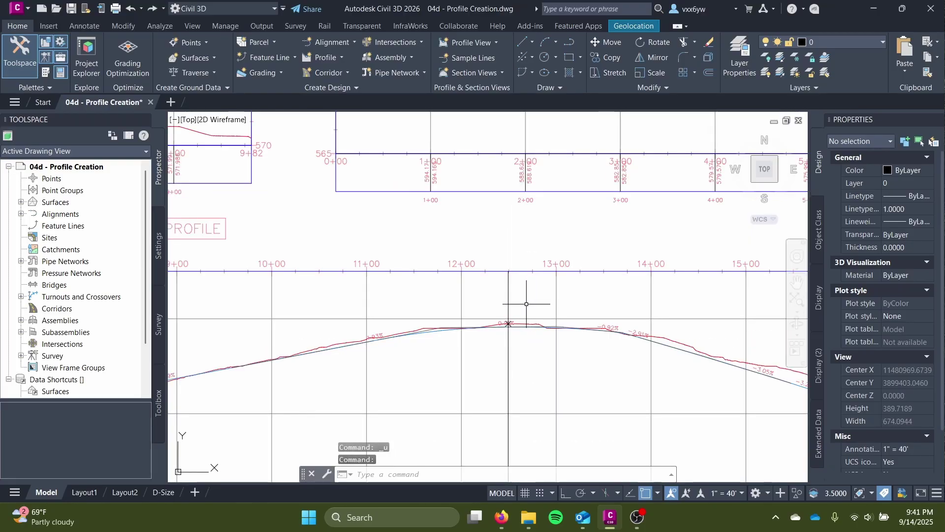
{"action": "scroll", "coordinate": [523, 303], "scroll_direction": "down", "scroll_amount": 4}
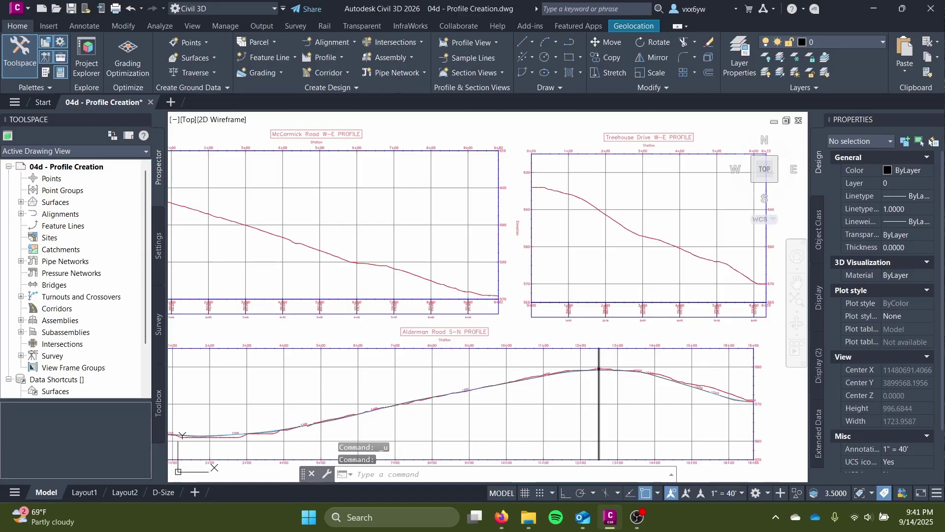
{"action": "key", "text": "ctrl+s"}
- Examine the McCormick Road crossing on the Alderman Road profile and compare it with the McCormick Road and Treehouse Drive profile views
{"action": "middle_click_drag", "start_coordinate": [523, 337], "coordinate": [500, 323]}
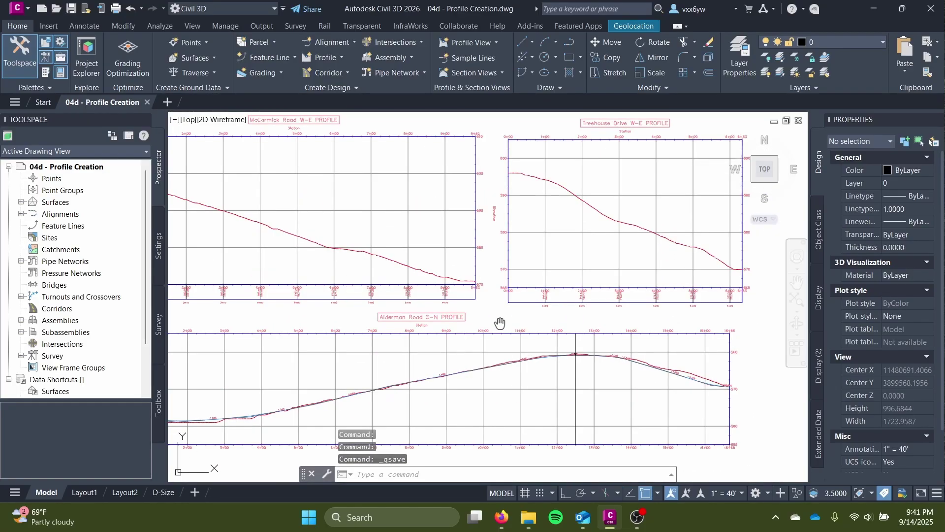
{"action": "scroll", "coordinate": [574, 376], "scroll_direction": "up", "scroll_amount": 4}
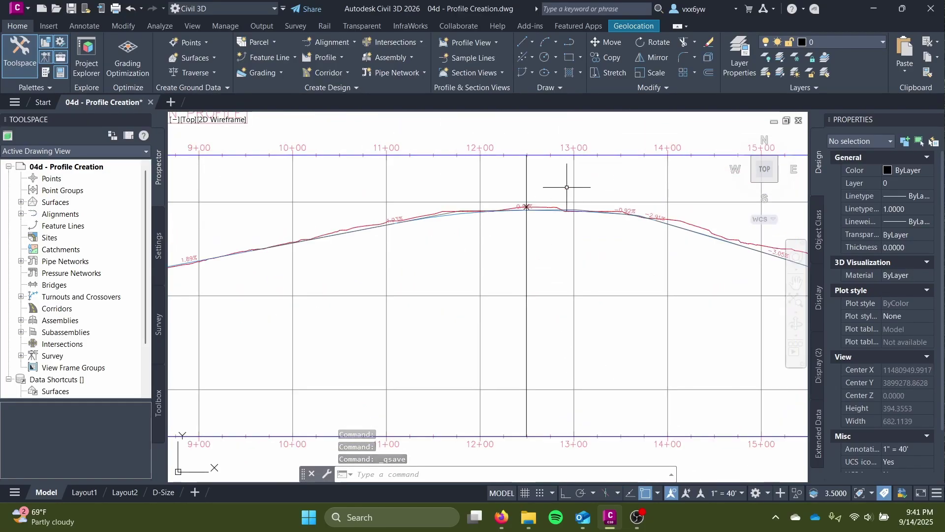
{"action": "scroll", "coordinate": [544, 327], "scroll_direction": "down", "scroll_amount": 2}
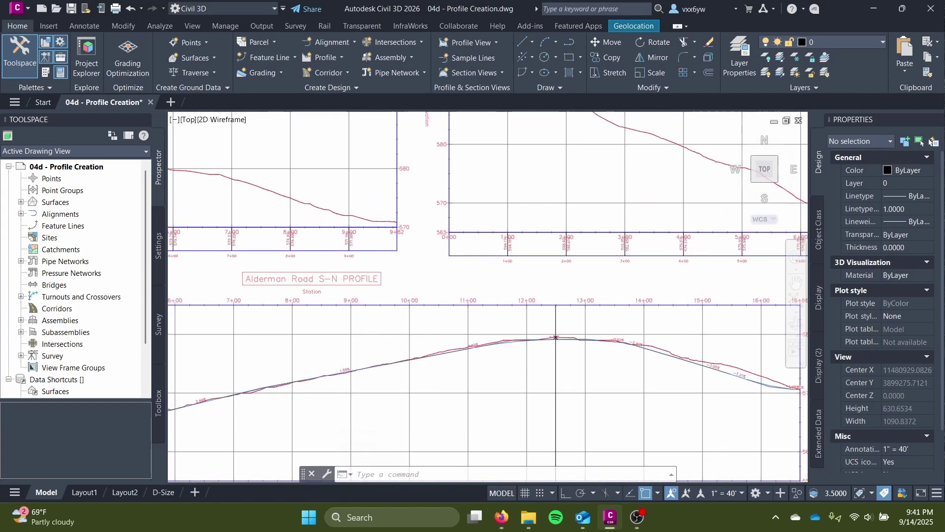
{"action": "scroll", "coordinate": [535, 367], "scroll_direction": "down", "scroll_amount": 2}
{"action": "middle_click_drag", "start_coordinate": [535, 367], "coordinate": [652, 412]}
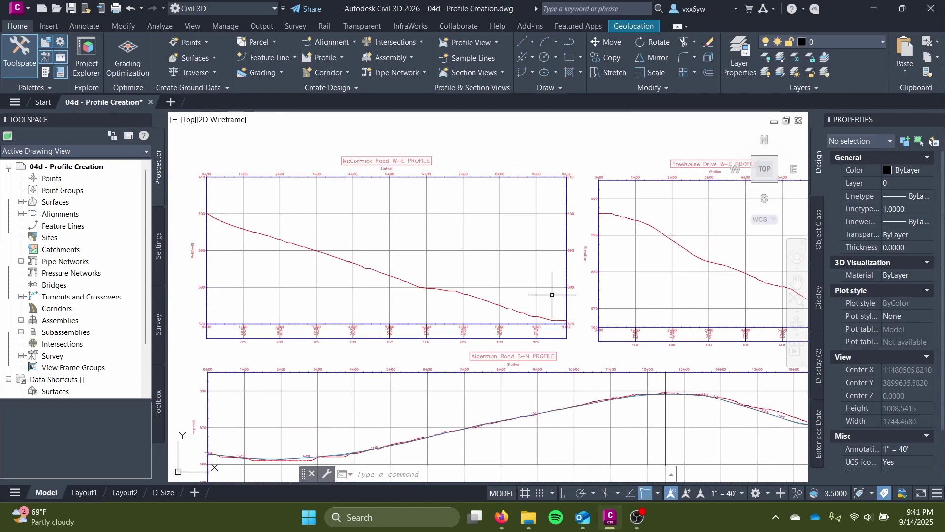
{"action": "middle_click_drag", "start_coordinate": [552, 295], "coordinate": [394, 306]}
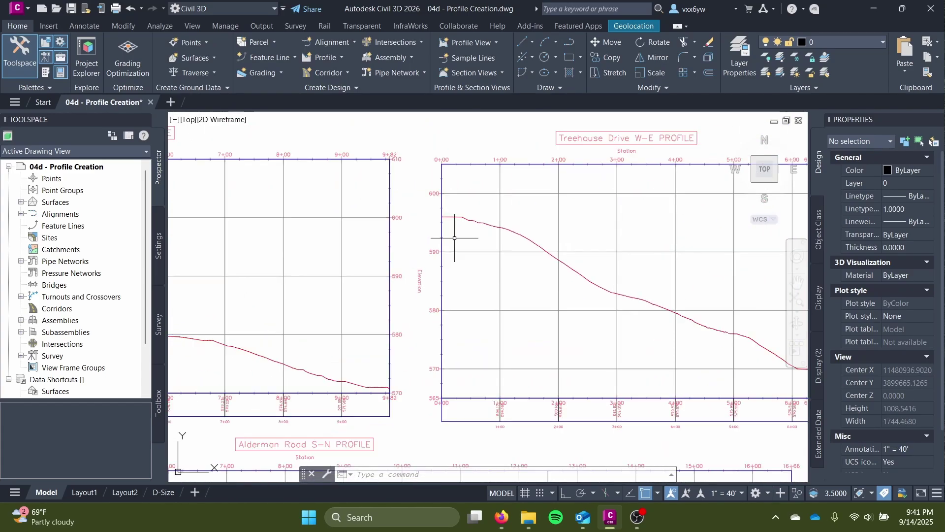
{"action": "scroll", "coordinate": [441, 246], "scroll_direction": "up", "scroll_amount": 2}
{"action": "mouse_move", "coordinate": [644, 305]}
{"action": "middle_mouse_down"}
{"action": "mouse_move", "coordinate": [468, 263]}
{"action": "mouse_move", "coordinate": [637, 270]}
{"action": "middle_mouse_up"}
{"action": "scroll", "coordinate": [637, 270], "scroll_direction": "down", "scroll_amount": 2}
{"action": "scroll", "coordinate": [565, 274], "scroll_direction": "down", "scroll_amount": 2}
- Add the Treehouse Drive W-E surface profile as a crossing in the Alderman Road S-N profile view with Basic X markers
{"action": "middle_click_drag", "start_coordinate": [560, 277], "coordinate": [553, 278]}
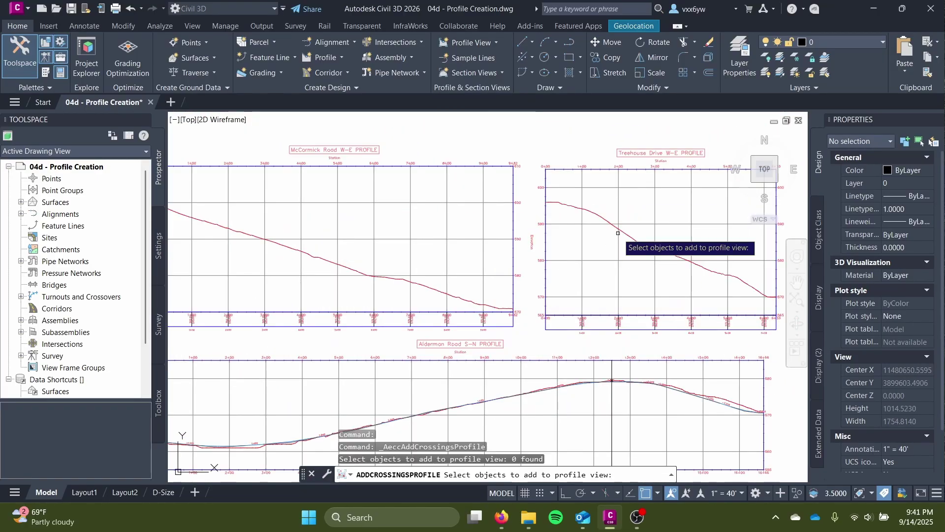
{"action": "left_click", "coordinate": [618, 233]}
{"action": "middle_click_drag", "start_coordinate": [672, 367], "coordinate": [570, 355]}
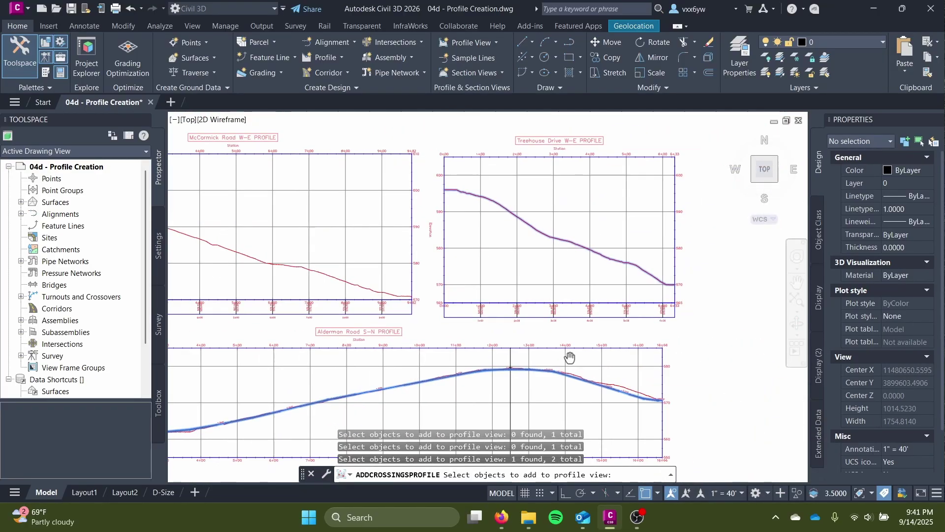
{"action": "key", "text": "Return"}
{"action": "left_click", "coordinate": [596, 357]}
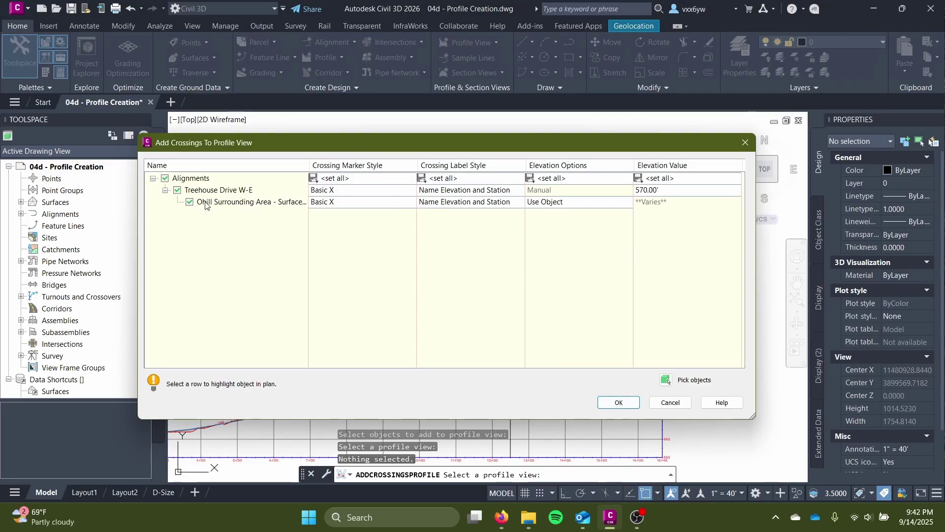
{"action": "left_click", "coordinate": [202, 207]}
{"action": "left_click", "coordinate": [619, 402]}
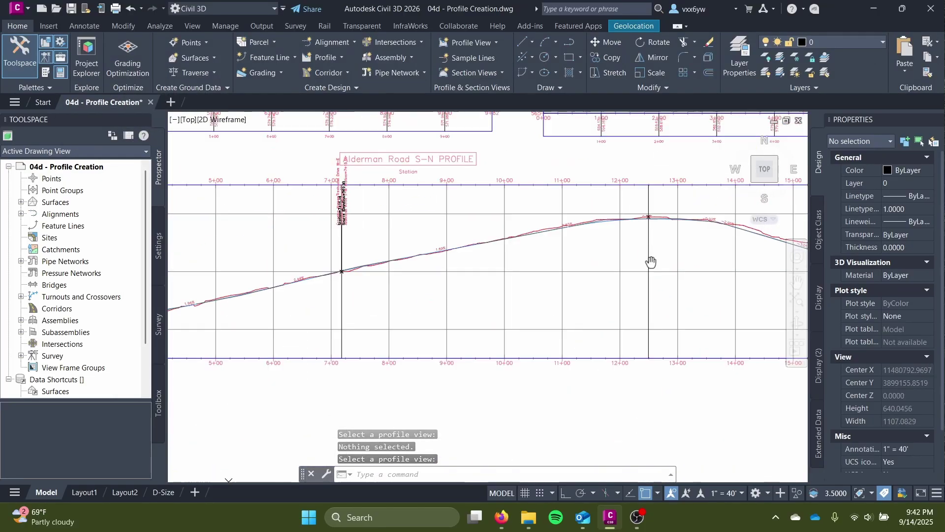
- Delete the Treehouse Drive crossing labels between stations 7+00 and 8+00 in the Alderman Road S-N profile view
{"action": "scroll", "coordinate": [458, 296], "scroll_direction": "up", "scroll_amount": 5}
{"action": "left_click", "coordinate": [459, 276]}
{"action": "left_click", "coordinate": [472, 223]}
{"action": "left_click", "coordinate": [459, 309]}
{"action": "left_click", "coordinate": [501, 401]}
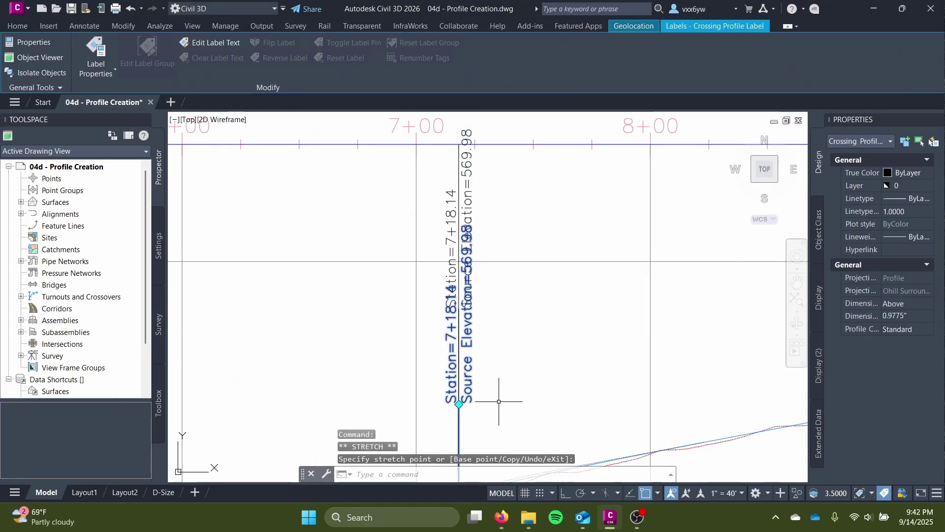
{"action": "key", "text": "Escape"}
{"action": "mouse_move", "coordinate": [468, 302]}
{"action": "middle_mouse_down"}
{"action": "mouse_move", "coordinate": [475, 275]}
{"action": "mouse_move", "coordinate": [478, 331]}
{"action": "middle_mouse_up"}
{"action": "left_click", "coordinate": [480, 319]}
{"action": "key", "text": "Delete"}
{"action": "scroll", "coordinate": [483, 320], "scroll_direction": "down", "scroll_amount": 3}
{"action": "key", "text": "Escape"}
- Inspect the properties of the McCormick Road crossing near station 12+50 in the Alderman Road S-N profile view
{"action": "scroll", "coordinate": [587, 323], "scroll_direction": "up", "scroll_amount": 2}
{"action": "left_click", "coordinate": [614, 282]}
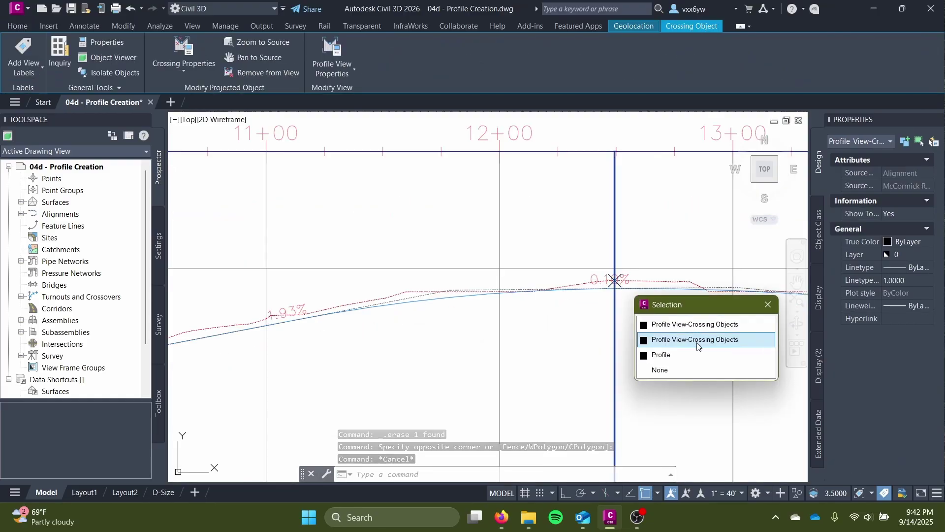
{"action": "left_click", "coordinate": [697, 325]}
{"action": "scroll", "coordinate": [684, 228], "scroll_direction": "up", "scroll_amount": 2}
{"action": "left_click", "coordinate": [184, 69]}
{"action": "left_click", "coordinate": [201, 93]}
{"action": "key", "text": "Escape"}
{"action": "left_click", "coordinate": [574, 275]}
{"action": "key", "text": "Escape"}
- Delete the McCormick Road crossing near station 12+50 from the Alderman Road S-N profile view
{"action": "left_click", "coordinate": [572, 305]}
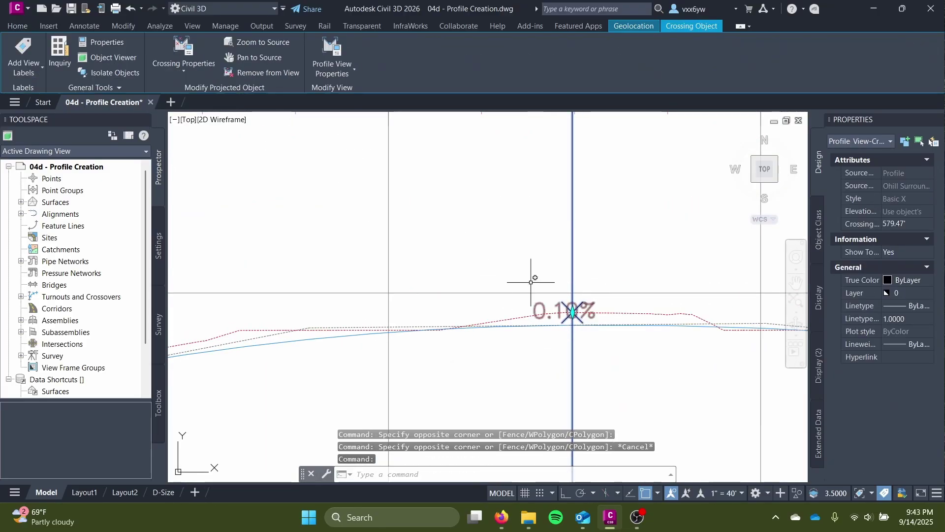
{"action": "left_click", "coordinate": [184, 69]}
{"action": "left_click", "coordinate": [192, 114]}
{"action": "left_click", "coordinate": [359, 149]}
{"action": "left_click", "coordinate": [335, 148]}
{"action": "left_click", "coordinate": [539, 397]}
{"action": "scroll", "coordinate": [529, 294], "scroll_direction": "down", "scroll_amount": 2}
{"action": "key", "text": "Delete"}
{"action": "scroll", "coordinate": [548, 296], "scroll_direction": "down", "scroll_amount": 4}
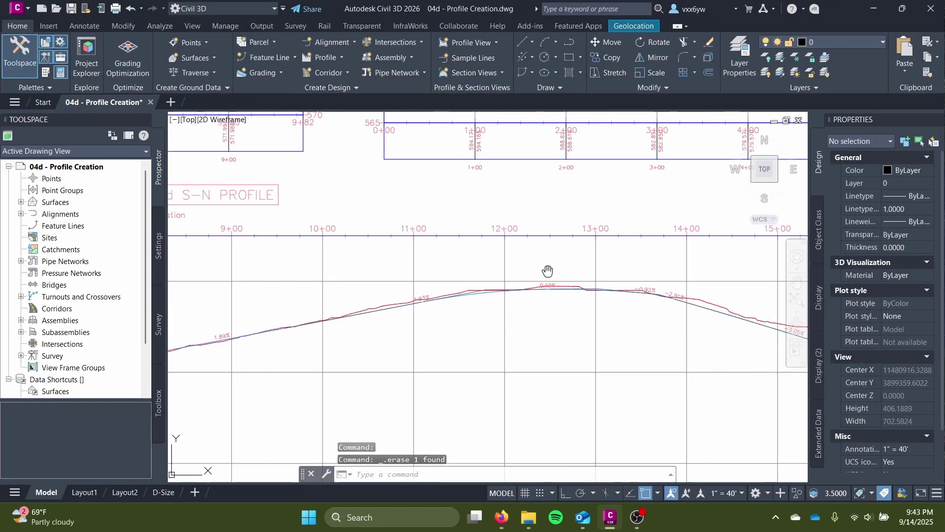
- Try to add the McCormick Road W-E alignment and surface profile as crossings in the Alderman Road S-N profile view
{"action": "left_click", "coordinate": [496, 43]}
{"action": "left_click", "coordinate": [488, 140]}
{"action": "left_click", "coordinate": [498, 289]}
{"action": "key", "text": "Return"}
{"action": "left_click", "coordinate": [510, 286]}
{"action": "left_click", "coordinate": [495, 191]}
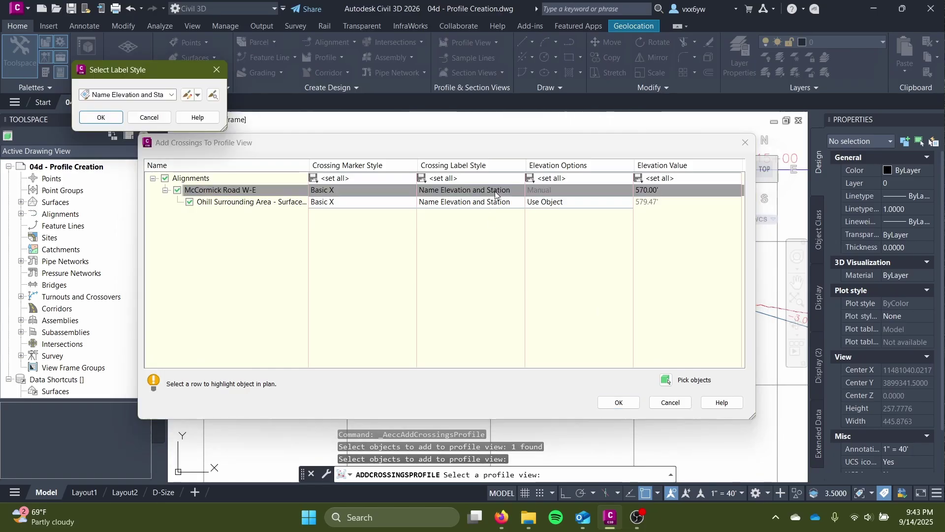
{"action": "left_click", "coordinate": [144, 117]}
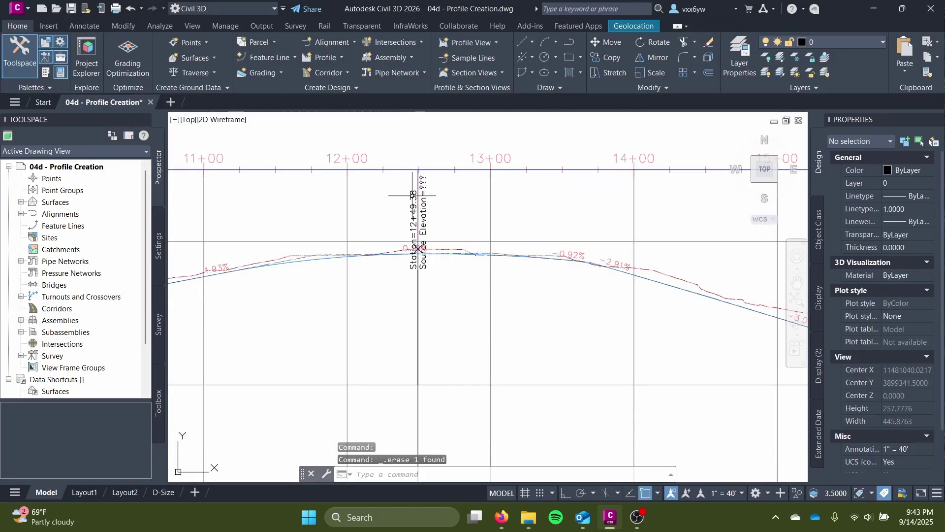
{"action": "left_click", "coordinate": [413, 195]}
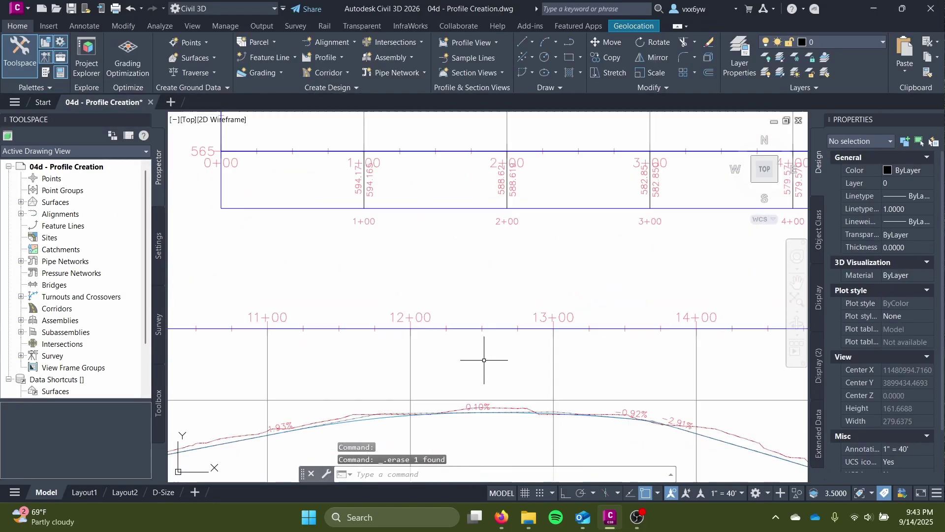
- Add the McCormick Road W-E crossing to the Alderman Road profile view with a Standard surface-profile label, and delete the alignment's crossing label
{"action": "left_click", "coordinate": [496, 43]}
{"action": "left_click", "coordinate": [488, 141]}
{"action": "left_click", "coordinate": [485, 236]}
{"action": "key", "text": "Return"}
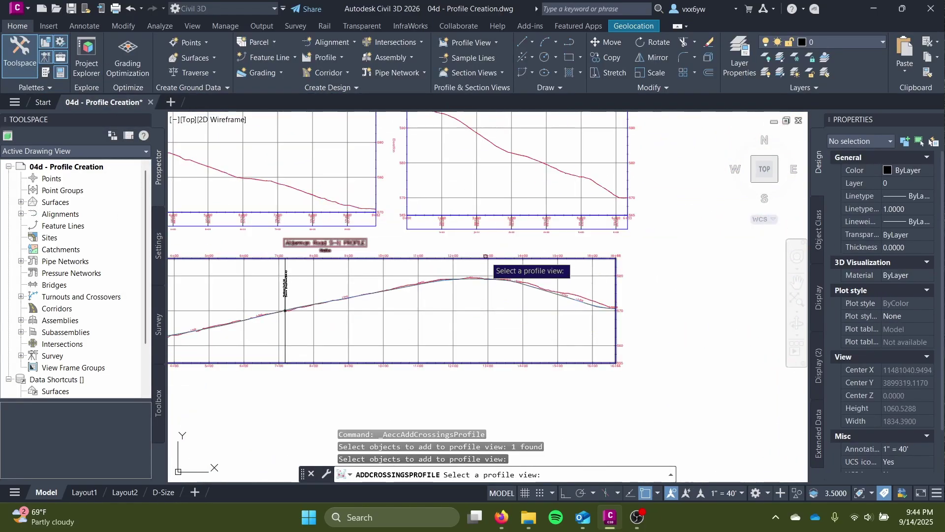
{"action": "left_click", "coordinate": [487, 257]}
{"action": "left_click", "coordinate": [470, 202]}
{"action": "left_click", "coordinate": [171, 95]}
{"action": "left_click", "coordinate": [113, 122]}
{"action": "left_click", "coordinate": [101, 117]}
{"action": "left_click", "coordinate": [619, 402]}
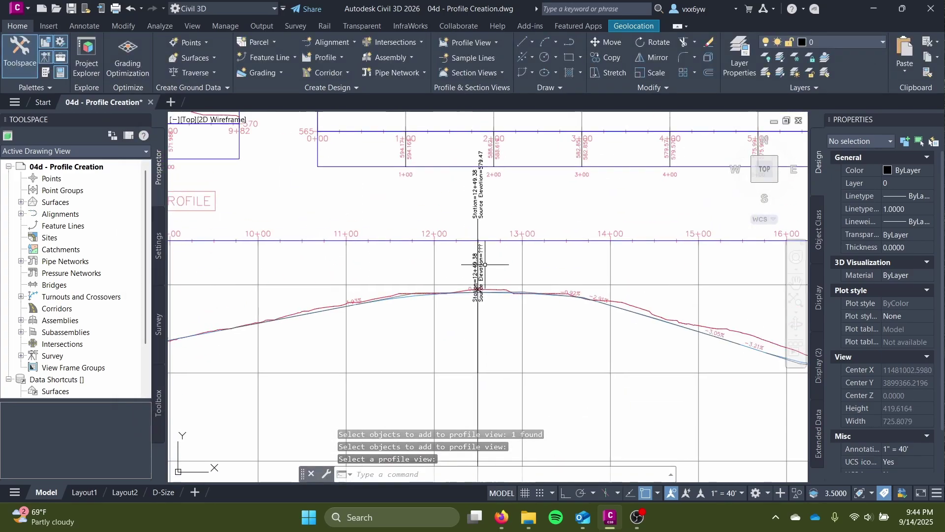
{"action": "left_click", "coordinate": [478, 269]}
{"action": "left_click", "coordinate": [478, 269]}
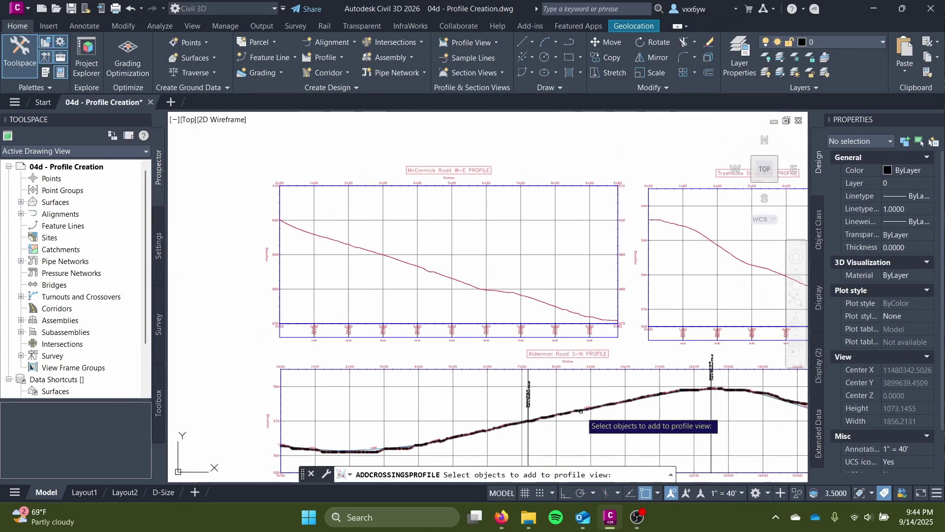
- Add the Existing Alderman Road profile as a crossing in the McCormick Road W-E profile view with a Standard label
{"action": "left_click", "coordinate": [521, 336]}
{"action": "key", "text": "Return"}
{"action": "left_click", "coordinate": [481, 203]}
{"action": "left_click", "coordinate": [480, 213]}
{"action": "left_click", "coordinate": [480, 202]}
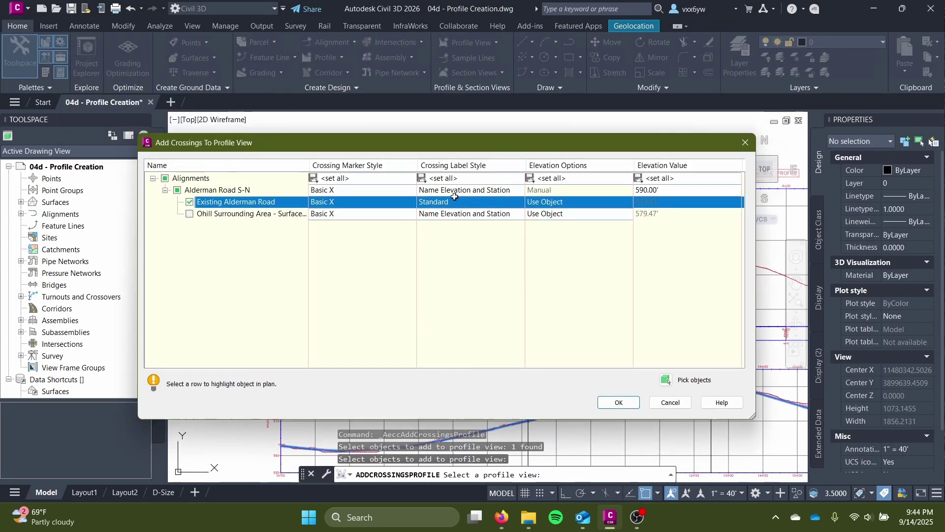
{"action": "left_click", "coordinate": [480, 190]}
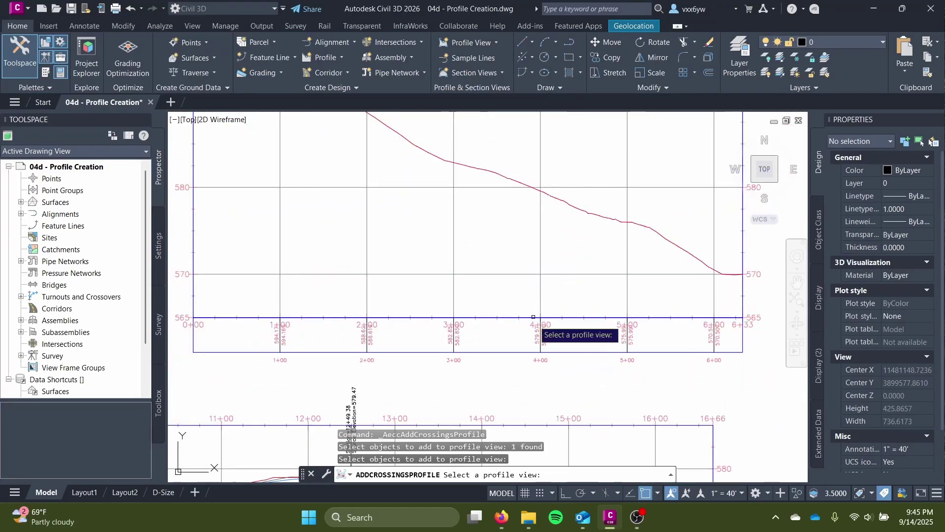
- Try to add the Alderman Road S-N profiles as crossings in the Treehouse Drive W-E profile view with Standard labels
{"action": "left_click", "coordinate": [534, 317]}
{"action": "left_click", "coordinate": [480, 214]}
{"action": "left_click", "coordinate": [147, 94]}
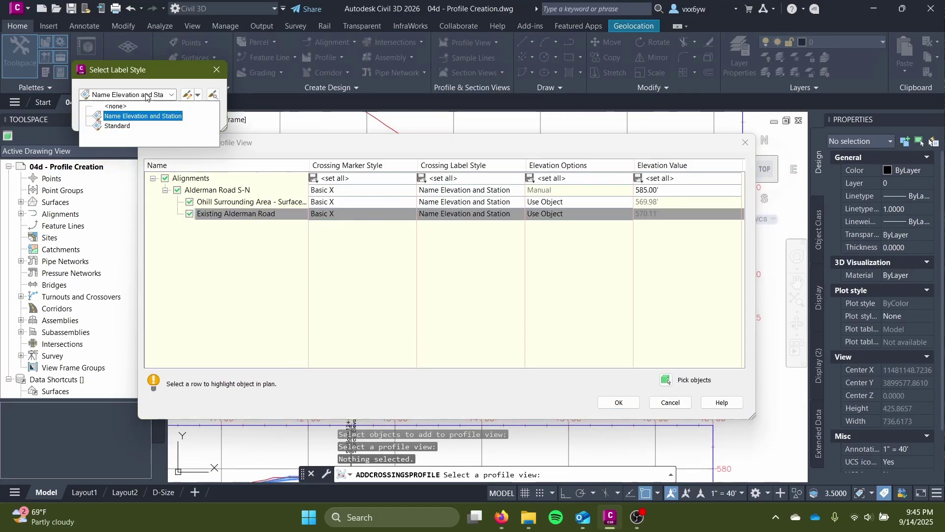
{"action": "left_click", "coordinate": [117, 127]}
{"action": "left_click", "coordinate": [101, 117]}
{"action": "left_click", "coordinate": [480, 202]}
{"action": "left_click", "coordinate": [148, 95]}
{"action": "left_click", "coordinate": [116, 128]}
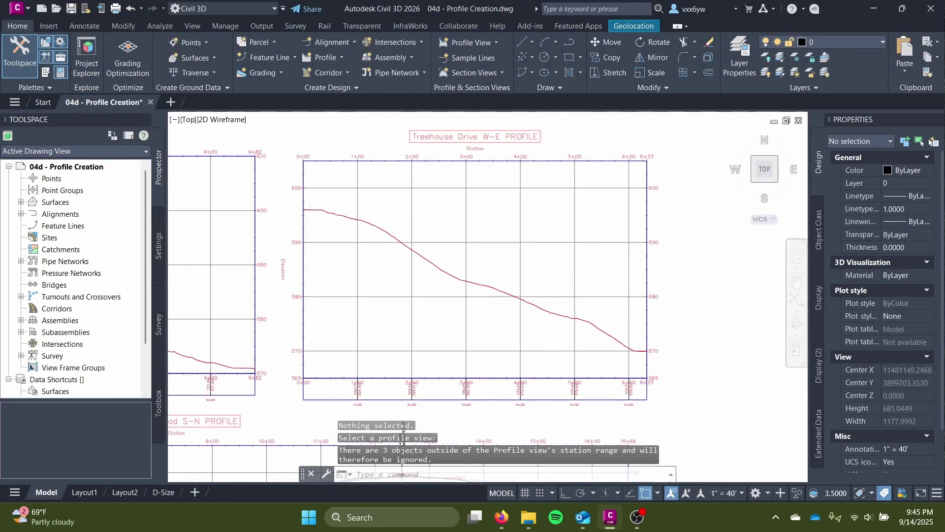
{"action": "scroll", "coordinate": [473, 275], "scroll_direction": "down", "scroll_amount": 3}
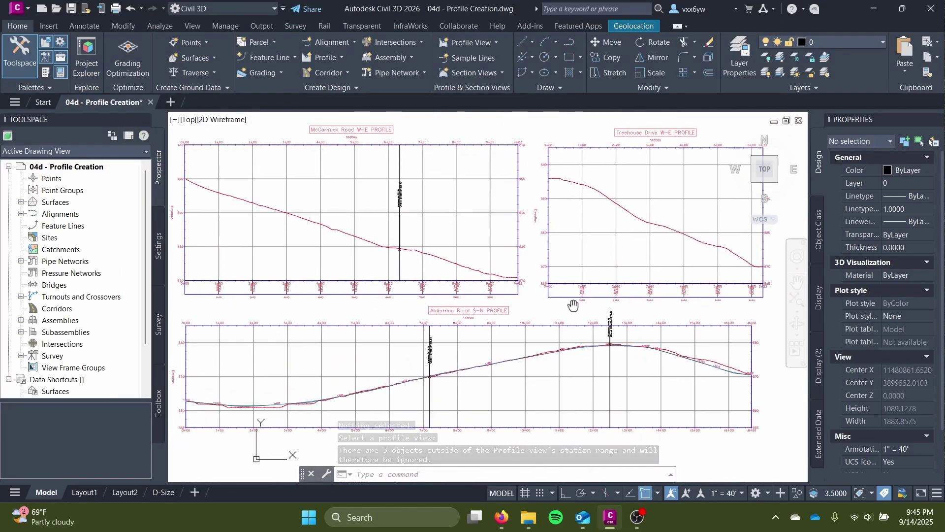
- Draw the Existing McCormick Road layout profile as tangents with curves along the surface profile from station 0+00 to 9+82
{"action": "left_click", "coordinate": [621, 277]}
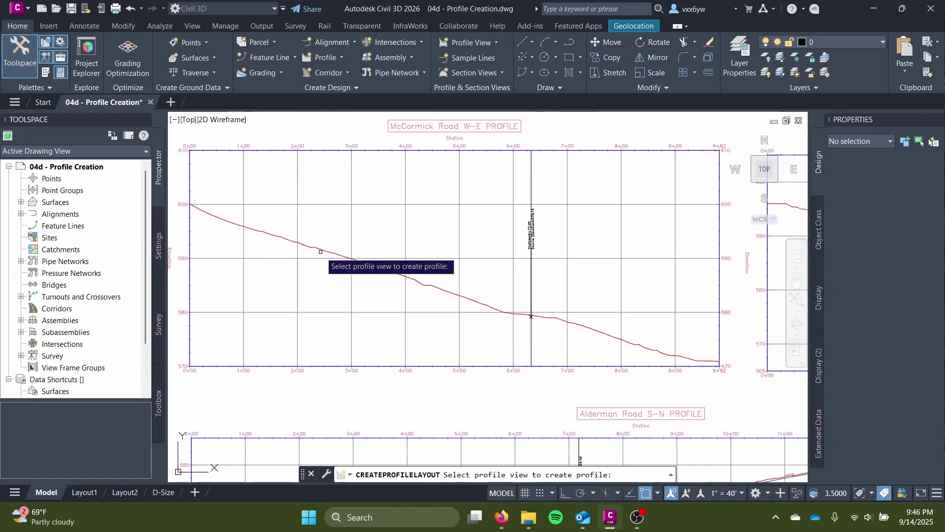
{"action": "left_click", "coordinate": [521, 150]}
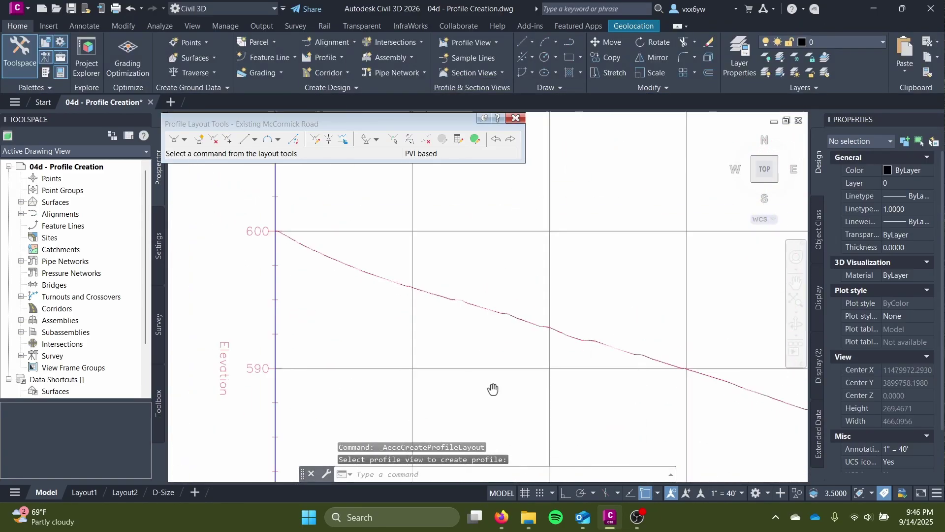
{"action": "key", "text": "F3"}
{"action": "left_click", "coordinate": [288, 192]}
{"action": "key", "text": "F3"}
{"action": "scroll", "coordinate": [349, 228], "scroll_direction": "down", "scroll_amount": 4}
{"action": "left_click", "coordinate": [428, 284]}
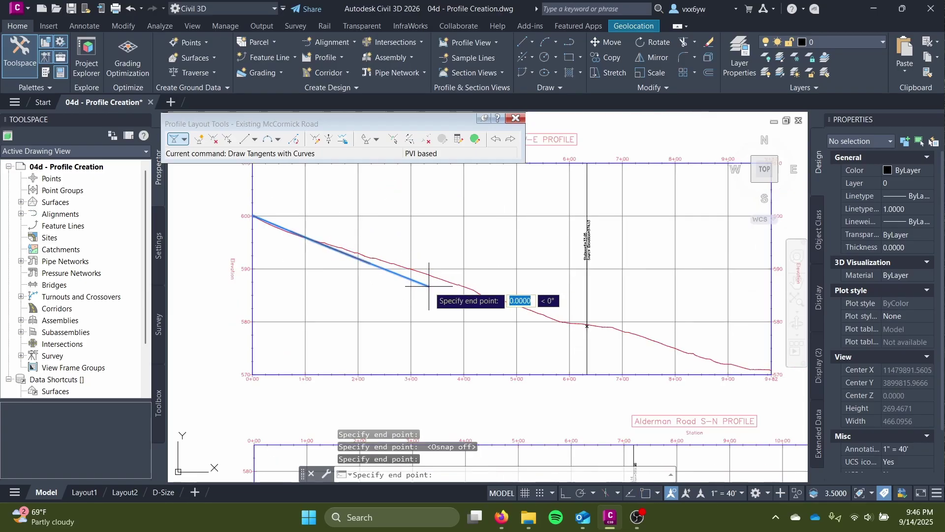
{"action": "left_click", "coordinate": [571, 323]}
{"action": "scroll", "coordinate": [609, 333], "scroll_direction": "up", "scroll_amount": 6}
{"action": "scroll", "coordinate": [526, 296], "scroll_direction": "down", "scroll_amount": 2}
{"action": "scroll", "coordinate": [538, 320], "scroll_direction": "up", "scroll_amount": 5}
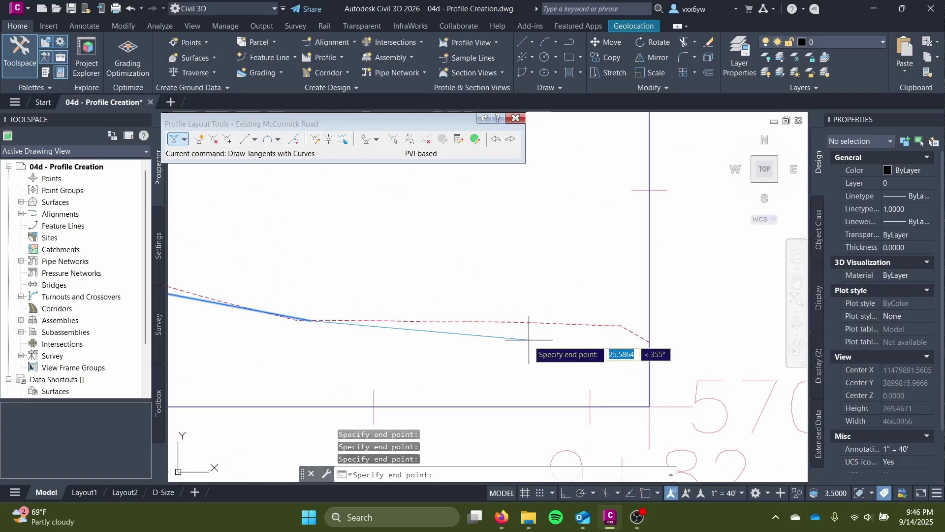
{"action": "key", "text": "F3"}
{"action": "left_click", "coordinate": [651, 315]}
{"action": "key", "text": "Return"}
- Adjust the PVIs of the Existing McCormick Road profile to follow the surface, and remove its curve and grade break labels
{"action": "scroll", "coordinate": [431, 312], "scroll_direction": "down", "scroll_amount": 4}
{"action": "scroll", "coordinate": [453, 295], "scroll_direction": "up", "scroll_amount": 6}
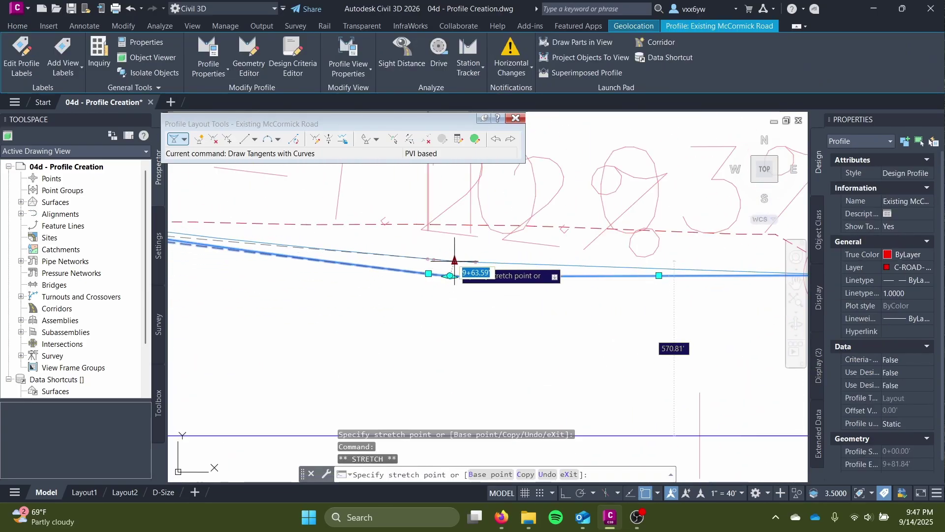
{"action": "left_click", "coordinate": [425, 302]}
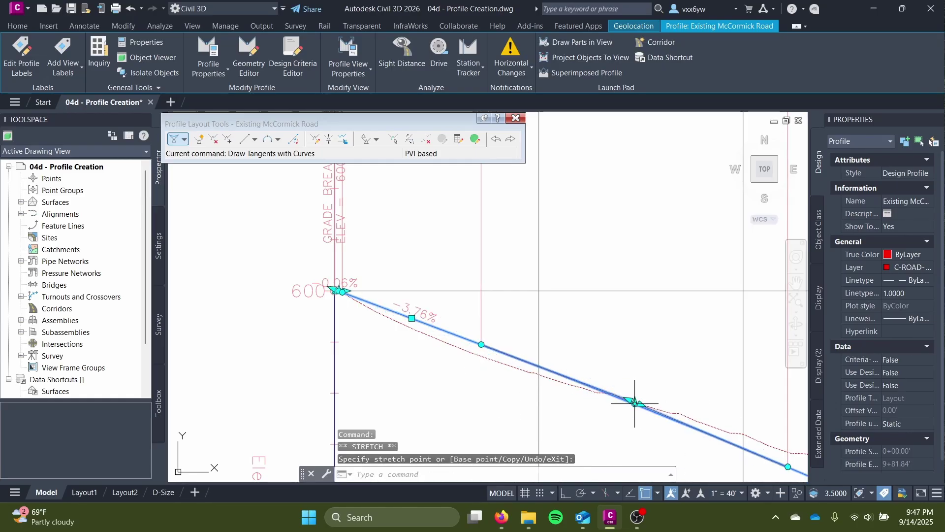
{"action": "scroll", "coordinate": [633, 400], "scroll_direction": "down", "scroll_amount": 2}
{"action": "middle_click_drag", "start_coordinate": [534, 370], "coordinate": [357, 320]}
{"action": "scroll", "coordinate": [357, 320], "scroll_direction": "down", "scroll_amount": 3}
{"action": "key", "text": "Escape"}
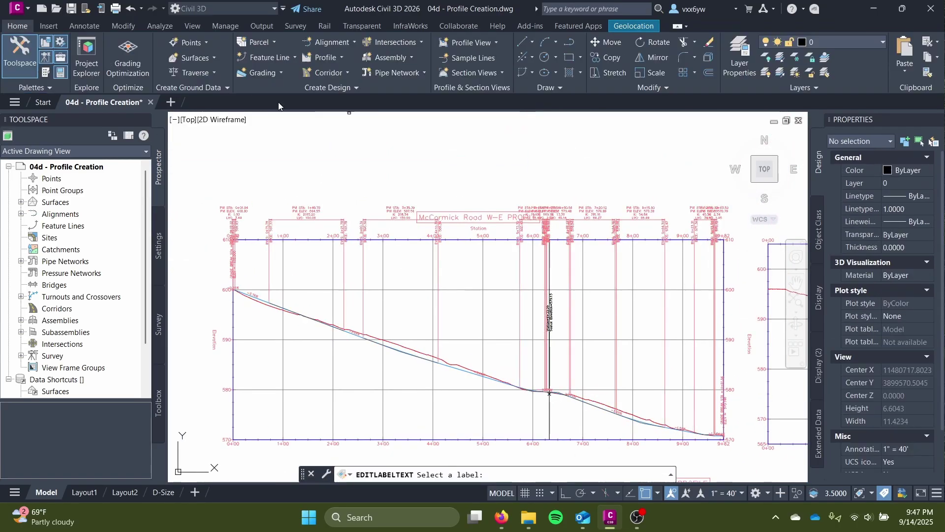
{"action": "left_click", "coordinate": [148, 54]}
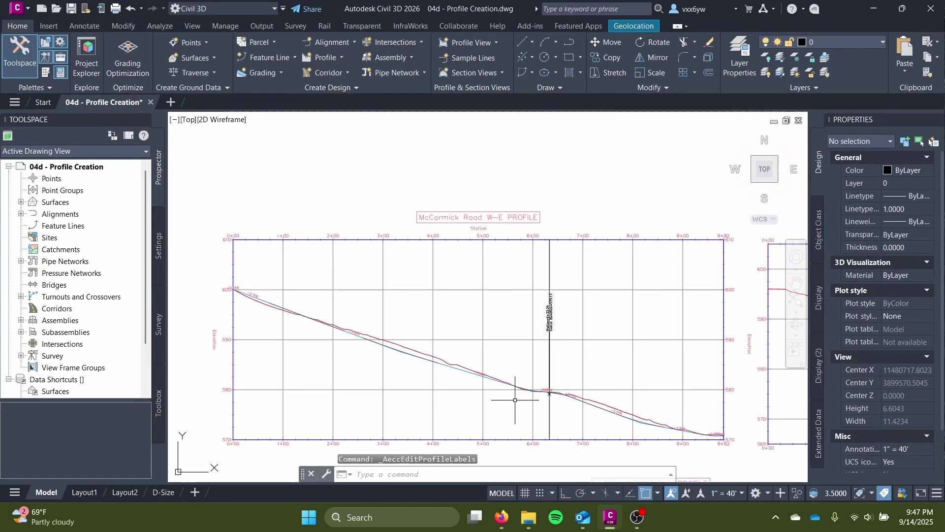
- Draw the Existing Treehouse Drive layout profile as tangents with curves along the surface profile from station 0+00 to 6+33
{"action": "left_click", "coordinate": [342, 59]}
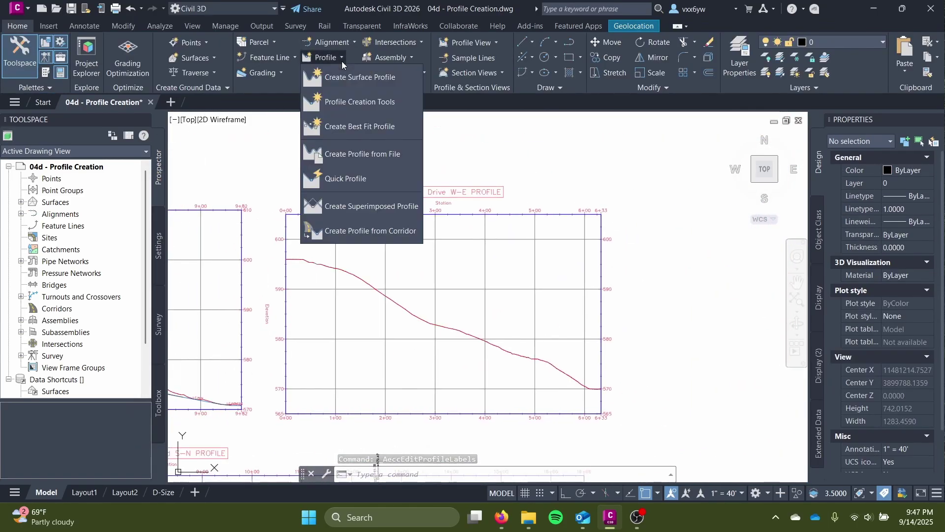
{"action": "left_click", "coordinate": [355, 99]}
{"action": "left_click", "coordinate": [293, 273]}
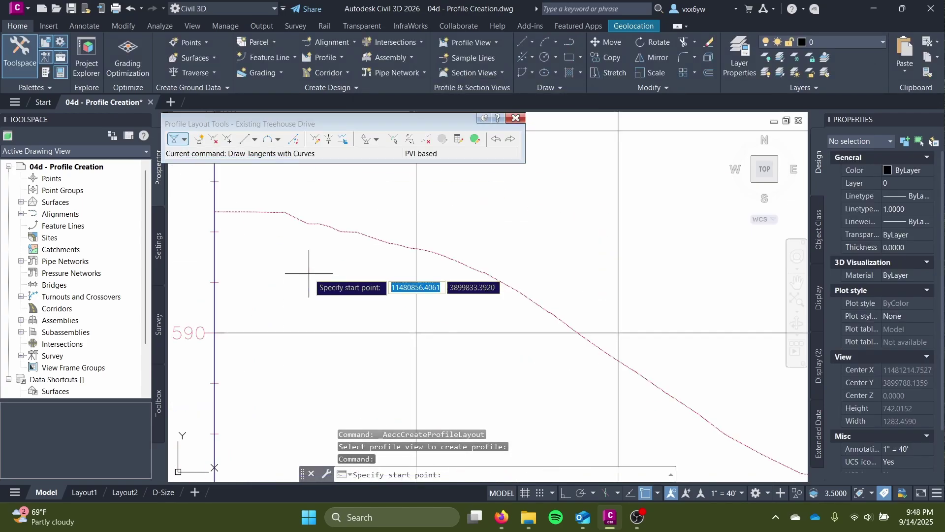
{"action": "scroll", "coordinate": [601, 363], "scroll_direction": "up", "scroll_amount": 2}
{"action": "left_click", "coordinate": [614, 344]}
{"action": "scroll", "coordinate": [700, 375], "scroll_direction": "up", "scroll_amount": 5}
{"action": "middle_click_drag", "start_coordinate": [701, 375], "coordinate": [446, 296]}
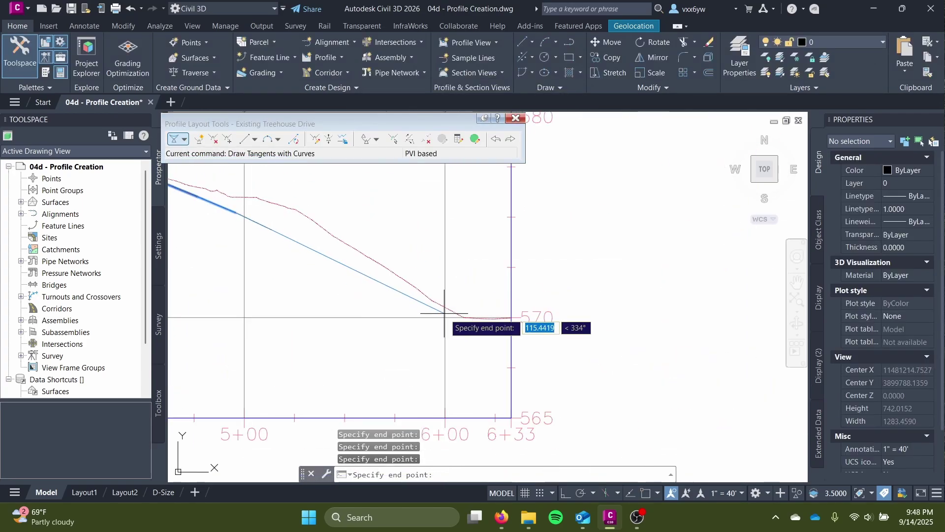
{"action": "left_click", "coordinate": [444, 316]}
{"action": "scroll", "coordinate": [500, 319], "scroll_direction": "up", "scroll_amount": 10}
{"action": "key", "text": "F3"}
{"action": "left_click", "coordinate": [589, 300]}
{"action": "key", "text": "Return"}
- Adjust the Existing Treehouse Drive PVIs between stations 0+00 and 2+00 to follow the surface profile more closely
{"action": "left_click", "coordinate": [388, 280]}
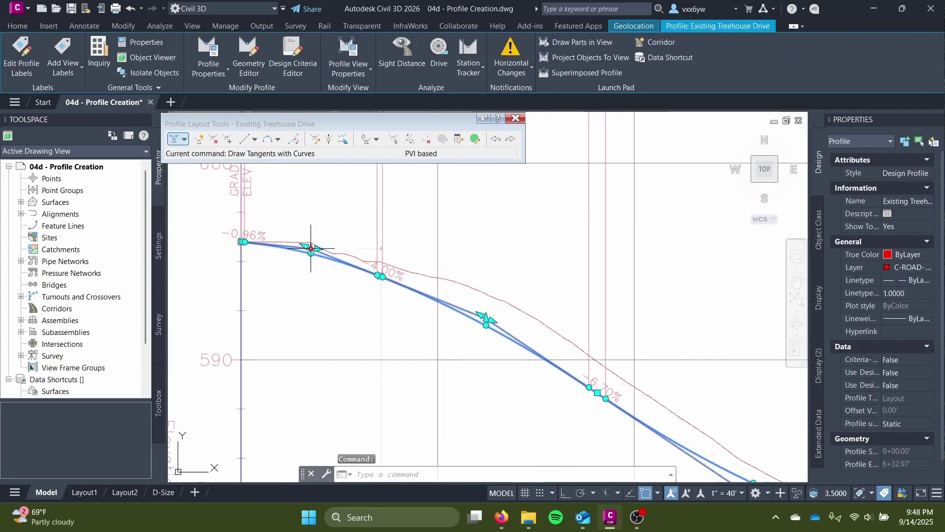
{"action": "scroll", "coordinate": [315, 248], "scroll_direction": "down", "scroll_amount": 2}
{"action": "scroll", "coordinate": [592, 406], "scroll_direction": "up", "scroll_amount": 4}
{"action": "left_click", "coordinate": [595, 404]}
{"action": "left_click", "coordinate": [594, 352]}
{"action": "scroll", "coordinate": [593, 353], "scroll_direction": "down", "scroll_amount": 2}
{"action": "scroll", "coordinate": [640, 340], "scroll_direction": "up", "scroll_amount": 2}
{"action": "scroll", "coordinate": [553, 362], "scroll_direction": "down", "scroll_amount": 3}
{"action": "middle_click_drag", "start_coordinate": [768, 458], "coordinate": [524, 327]}
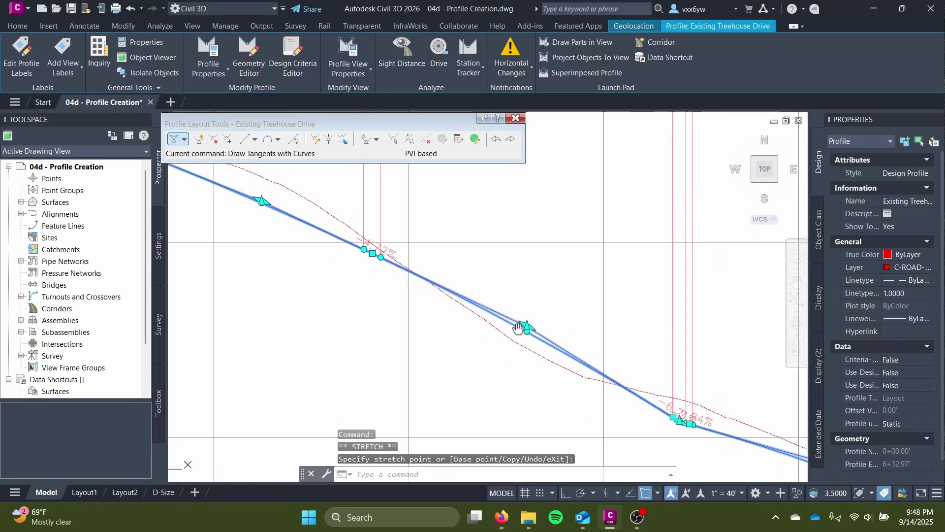
- Reposition the Existing Treehouse Drive PVI between stations 2+00 and 3+00 to match the surface profile
{"action": "left_click", "coordinate": [523, 327]}
{"action": "scroll", "coordinate": [456, 300], "scroll_direction": "up", "scroll_amount": 4}
{"action": "key", "text": "F3"}
{"action": "left_click", "coordinate": [458, 315]}
{"action": "left_click", "coordinate": [468, 294]}
{"action": "left_click", "coordinate": [465, 311]}
{"action": "middle_click_drag", "start_coordinate": [513, 383], "coordinate": [350, 334]}
{"action": "key", "text": "Escape"}
{"action": "key", "text": "F3"}
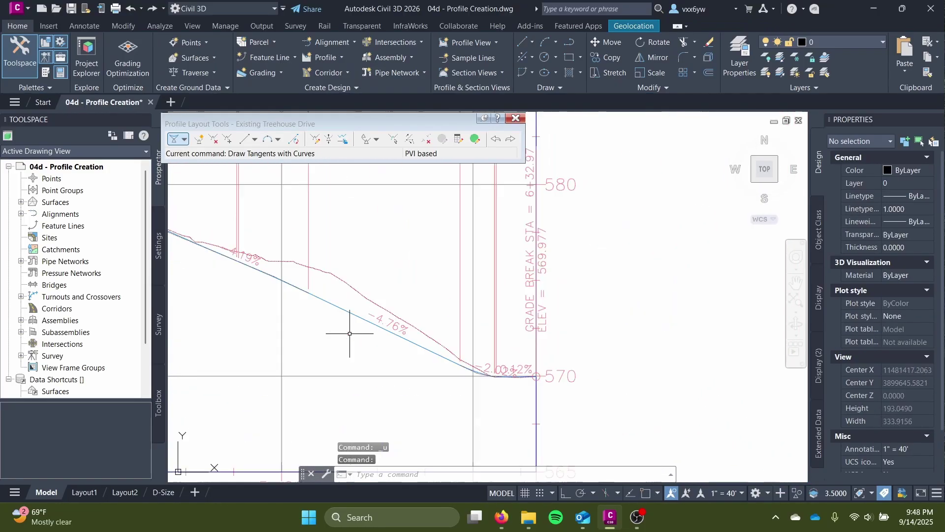
- Remove the grade break and crest and sag curve labels from the Existing Treehouse Drive profile, keeping the Percent Grade line labels
{"action": "scroll", "coordinate": [350, 333], "scroll_direction": "down", "scroll_amount": 6}
{"action": "middle_click_drag", "start_coordinate": [206, 266], "coordinate": [361, 325]}
{"action": "scroll", "coordinate": [458, 242], "scroll_direction": "up", "scroll_amount": 2}
{"action": "double_click", "coordinate": [363, 237]}
{"action": "left_click", "coordinate": [373, 258]}
{"action": "left_click", "coordinate": [635, 210]}
{"action": "left_click", "coordinate": [635, 210]}
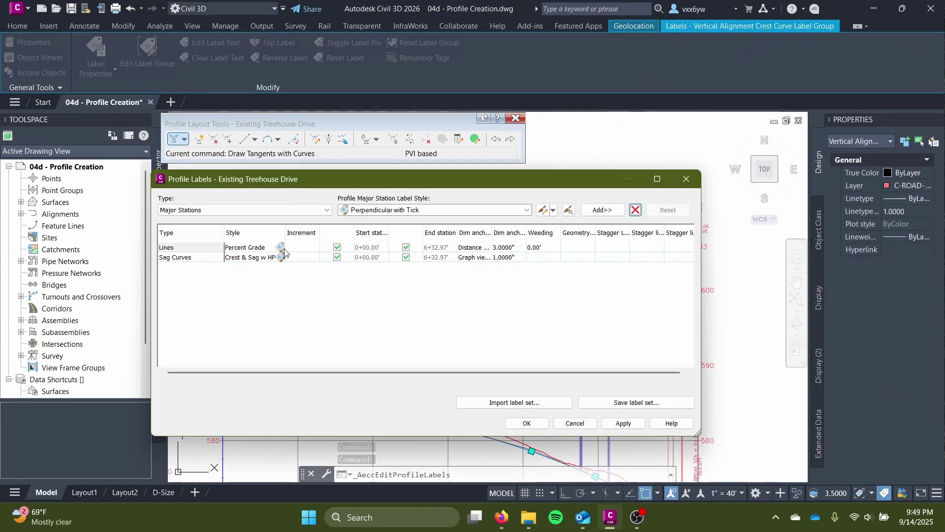
{"action": "left_click", "coordinate": [635, 209]}
{"action": "left_click", "coordinate": [527, 424]}
{"action": "left_click", "coordinate": [516, 119]}
- Examine the Alderman Road crossings and the Treehouse Drive design profile against its surface, including the tie-in near station 6+33
{"action": "middle_click_drag", "start_coordinate": [601, 378], "coordinate": [644, 272]}
{"action": "scroll", "coordinate": [274, 214], "scroll_direction": "up", "scroll_amount": 8}
{"action": "scroll", "coordinate": [537, 241], "scroll_direction": "down", "scroll_amount": 12}
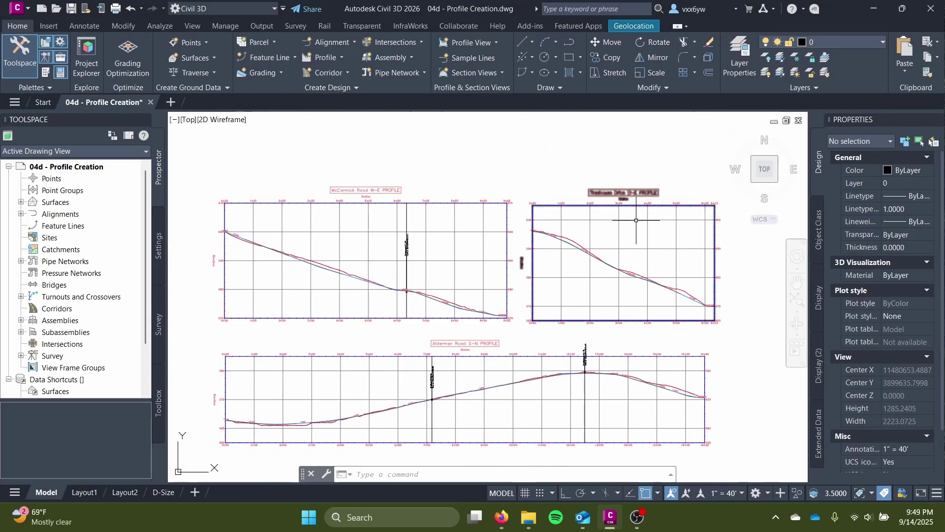
{"action": "scroll", "coordinate": [576, 362], "scroll_direction": "up", "scroll_amount": 4}
{"action": "middle_click_drag", "start_coordinate": [566, 363], "coordinate": [556, 319]}
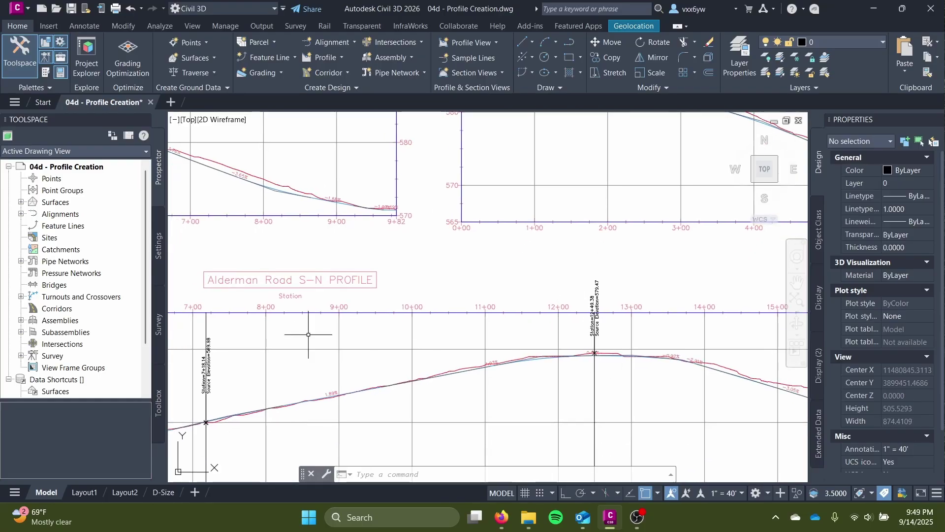
{"action": "scroll", "coordinate": [274, 322], "scroll_direction": "down", "scroll_amount": 4}
{"action": "middle_click_drag", "start_coordinate": [273, 320], "coordinate": [295, 371]}
{"action": "middle_click_drag", "start_coordinate": [343, 304], "coordinate": [211, 319]}
{"action": "scroll", "coordinate": [284, 298], "scroll_direction": "up", "scroll_amount": 4}
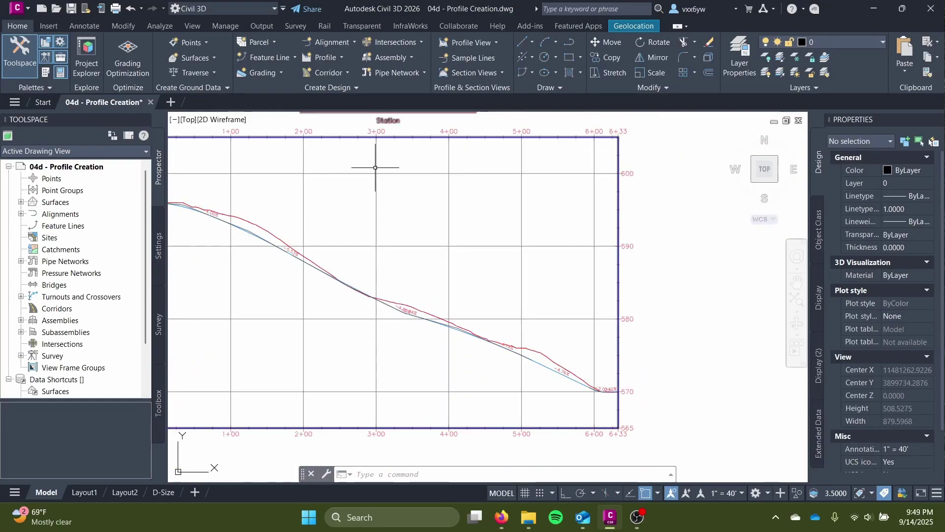
{"action": "middle_click_drag", "start_coordinate": [375, 167], "coordinate": [409, 268]}
{"action": "middle_click_drag", "start_coordinate": [498, 317], "coordinate": [492, 144]}
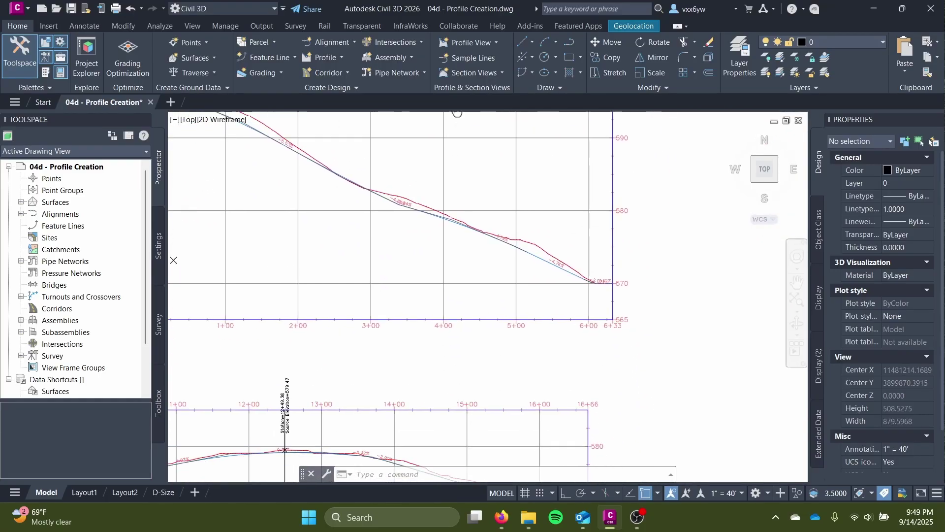
{"action": "middle_click_drag", "start_coordinate": [544, 266], "coordinate": [484, 238]}
{"action": "scroll", "coordinate": [543, 305], "scroll_direction": "up", "scroll_amount": 3}
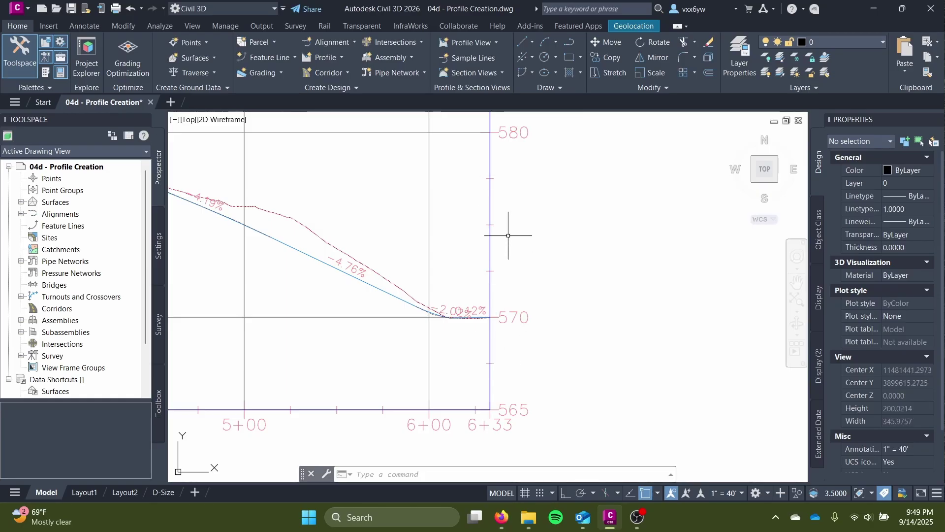
{"action": "scroll", "coordinate": [495, 330], "scroll_direction": "down", "scroll_amount": 8}
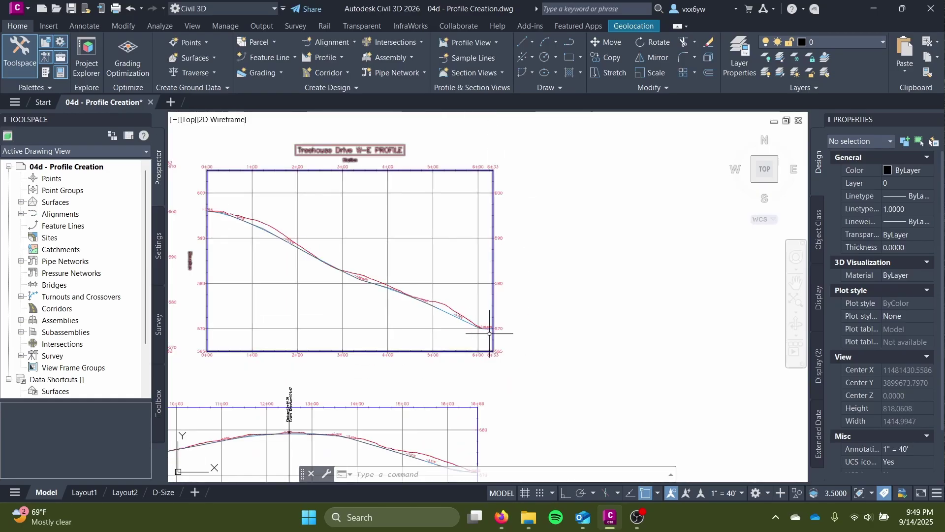
- Examine the Treehouse Drive design profile and its grade labels against the surface profile from station 0+00 to the tie-in near 6+33
{"action": "middle_click_drag", "start_coordinate": [239, 234], "coordinate": [396, 313]}
{"action": "scroll", "coordinate": [375, 302], "scroll_direction": "up", "scroll_amount": 10}
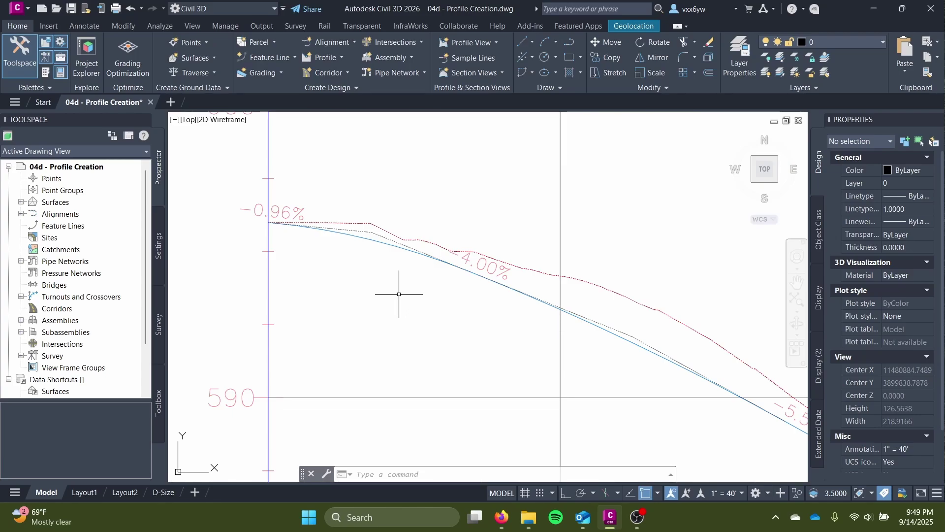
{"action": "middle_click_drag", "start_coordinate": [510, 296], "coordinate": [324, 163]}
{"action": "scroll", "coordinate": [495, 265], "scroll_direction": "down", "scroll_amount": 2}
{"action": "middle_click_drag", "start_coordinate": [495, 265], "coordinate": [341, 234]}
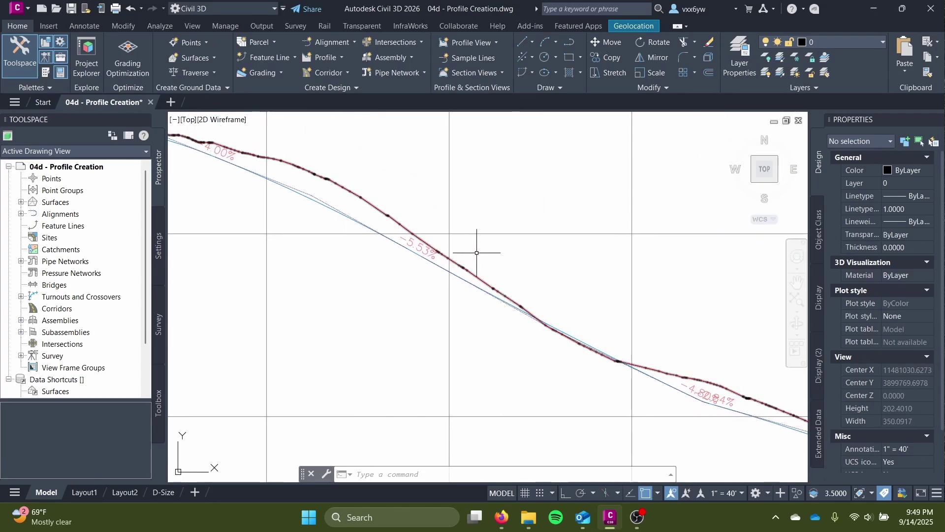
{"action": "middle_click_drag", "start_coordinate": [476, 297], "coordinate": [370, 249]}
{"action": "scroll", "coordinate": [370, 245], "scroll_direction": "up", "scroll_amount": 5}
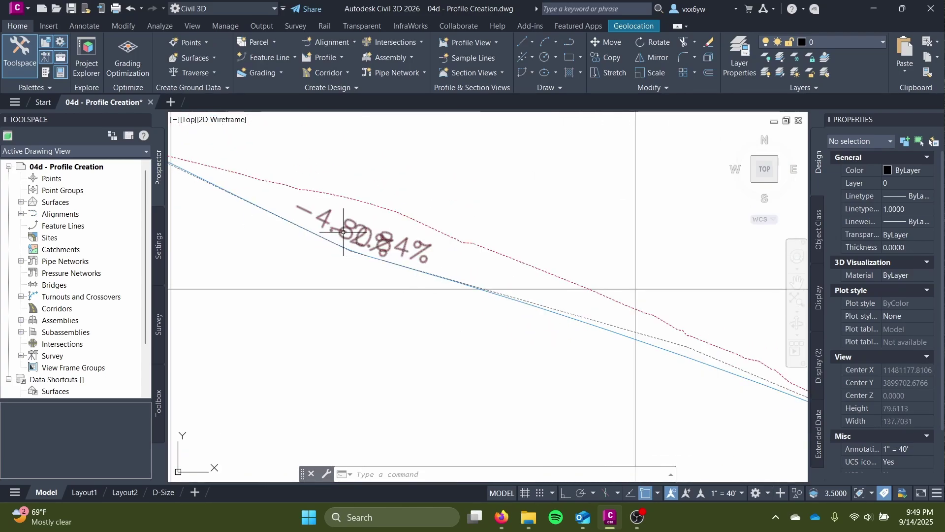
{"action": "middle_click_drag", "start_coordinate": [439, 267], "coordinate": [234, 217]}
{"action": "scroll", "coordinate": [236, 216], "scroll_direction": "down", "scroll_amount": 2}
{"action": "middle_click_drag", "start_coordinate": [574, 354], "coordinate": [311, 263]}
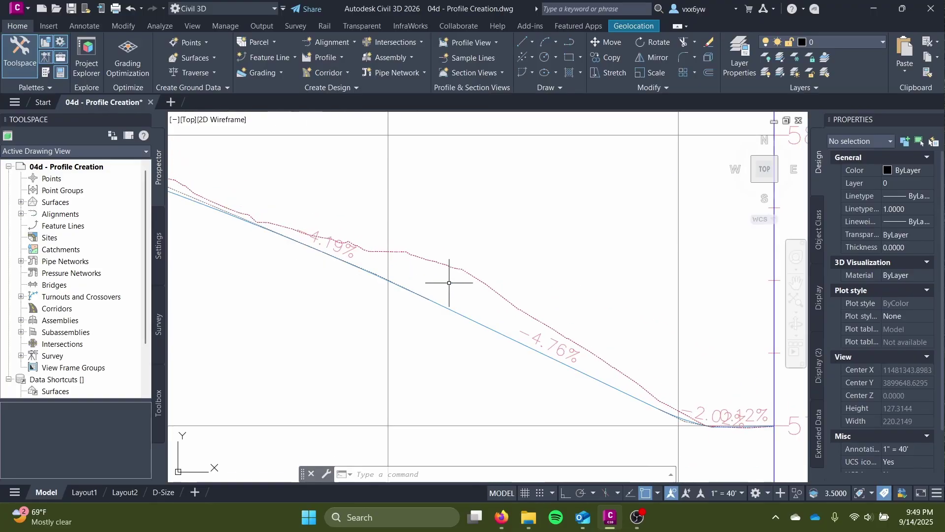
{"action": "middle_click_drag", "start_coordinate": [720, 405], "coordinate": [631, 380]}
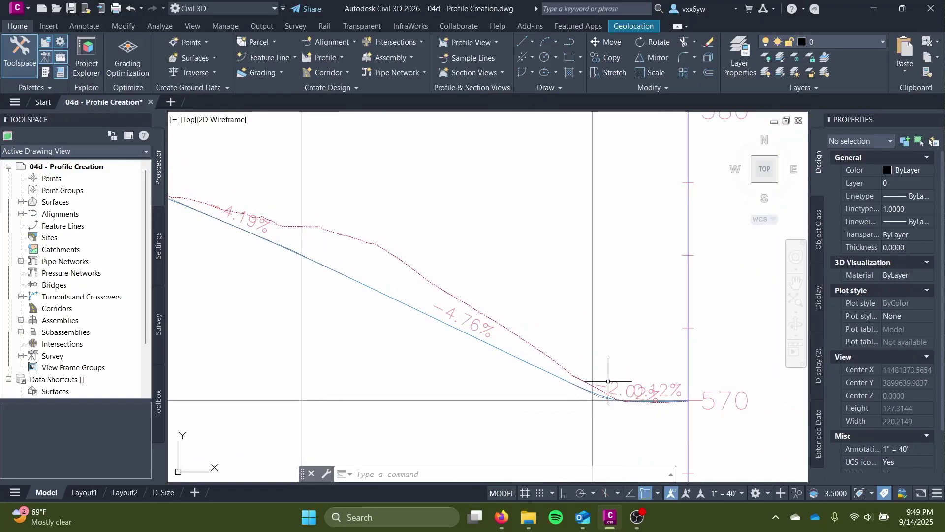
- Recheck the Treehouse Drive profile from its starting grade down the slope, comparing the design line with the surface between stations 2+00 and 5+00
{"action": "scroll", "coordinate": [287, 308], "scroll_direction": "down", "scroll_amount": 4}
{"action": "middle_click_drag", "start_coordinate": [279, 304], "coordinate": [730, 396]}
{"action": "middle_click_drag", "start_coordinate": [296, 239], "coordinate": [716, 397]}
{"action": "scroll", "coordinate": [587, 300], "scroll_direction": "up", "scroll_amount": 6}
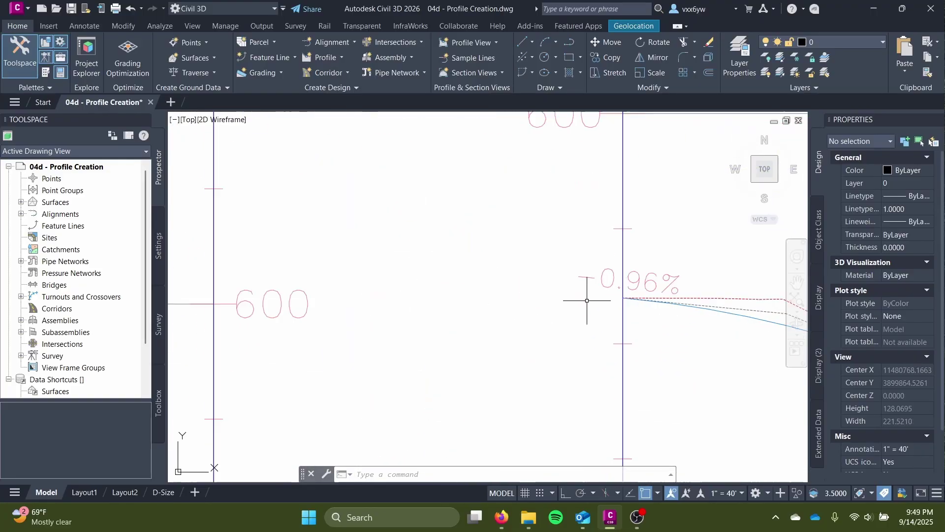
{"action": "scroll", "coordinate": [675, 323], "scroll_direction": "down", "scroll_amount": 4}
{"action": "middle_click_drag", "start_coordinate": [664, 316], "coordinate": [388, 244]}
{"action": "middle_click_drag", "start_coordinate": [473, 292], "coordinate": [261, 204]}
{"action": "middle_click_drag", "start_coordinate": [578, 314], "coordinate": [298, 214]}
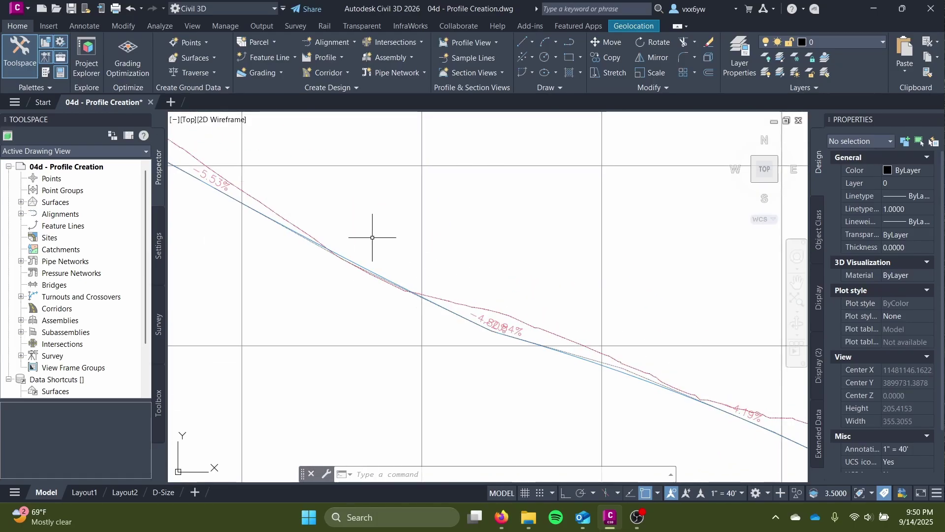
{"action": "scroll", "coordinate": [465, 310], "scroll_direction": "down", "scroll_amount": 4}
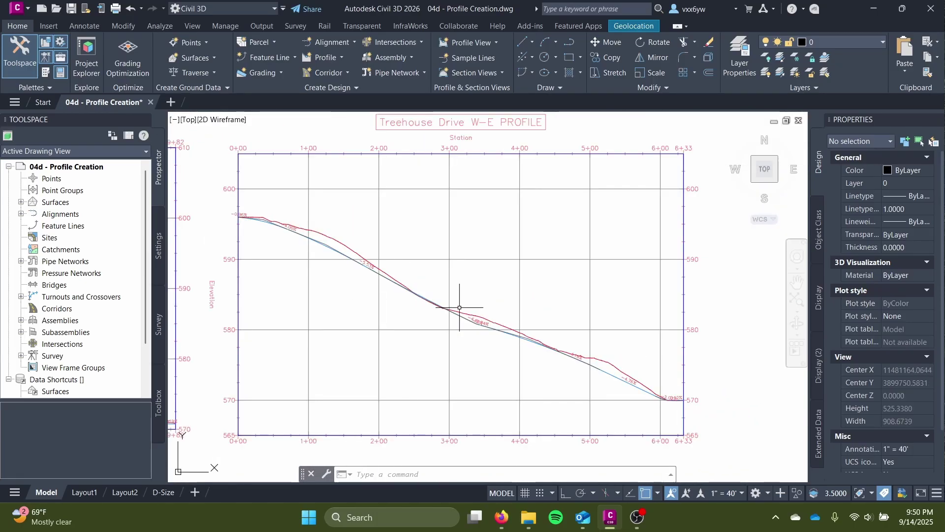
{"action": "middle_click_drag", "start_coordinate": [460, 306], "coordinate": [446, 305]}
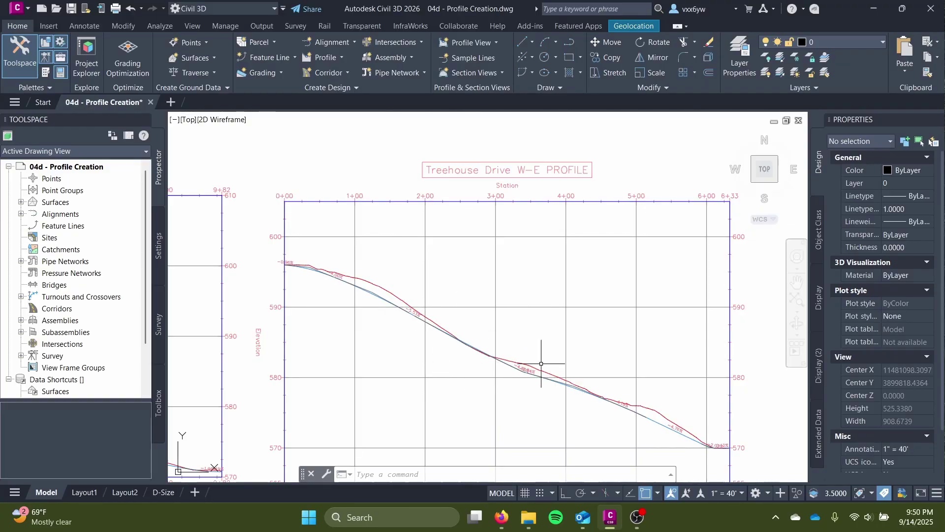
{"action": "scroll", "coordinate": [449, 353], "scroll_direction": "up", "scroll_amount": 3}
{"action": "middle_click_drag", "start_coordinate": [453, 380], "coordinate": [376, 335]}
{"action": "scroll", "coordinate": [386, 352], "scroll_direction": "down", "scroll_amount": 3}
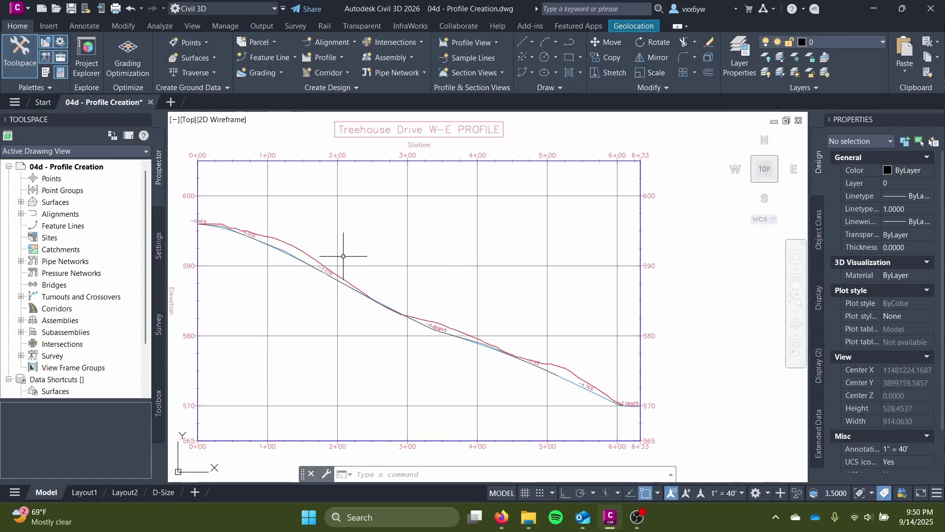
- Save the drawing with the McCormick Road, Treehouse Drive and Alderman Road profile views completed
{"action": "scroll", "coordinate": [463, 303], "scroll_direction": "down", "scroll_amount": 5}
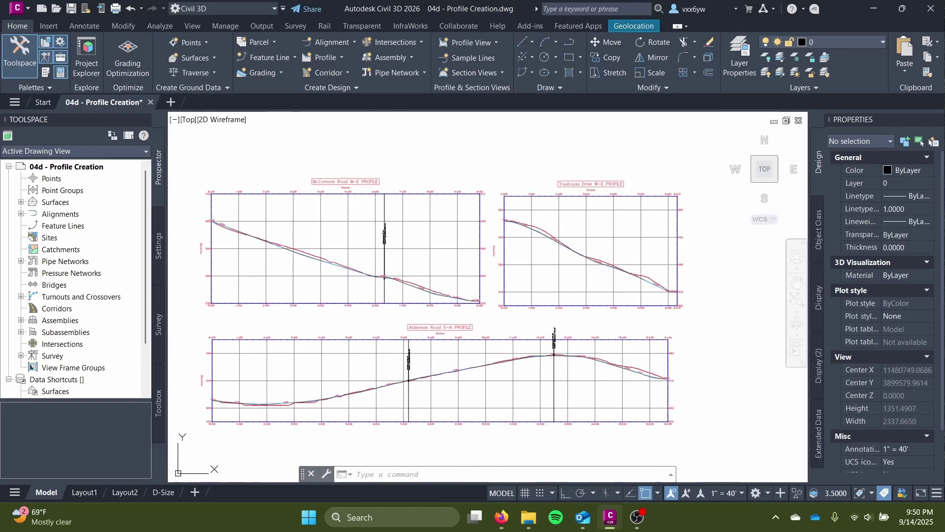
{"action": "middle_click_drag", "start_coordinate": [476, 316], "coordinate": [540, 324]}
{"action": "scroll", "coordinate": [540, 324], "scroll_direction": "down", "scroll_amount": 2}
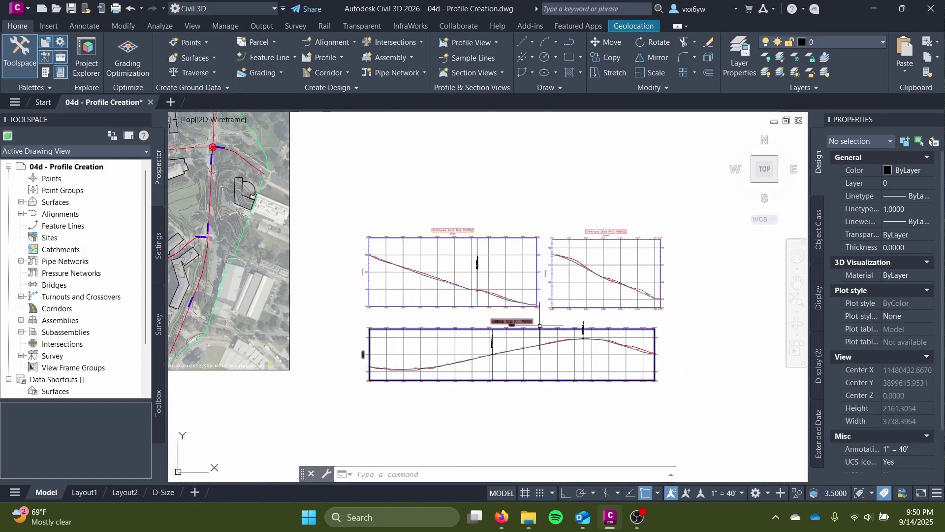
{"action": "key", "text": "ctrl+s"}
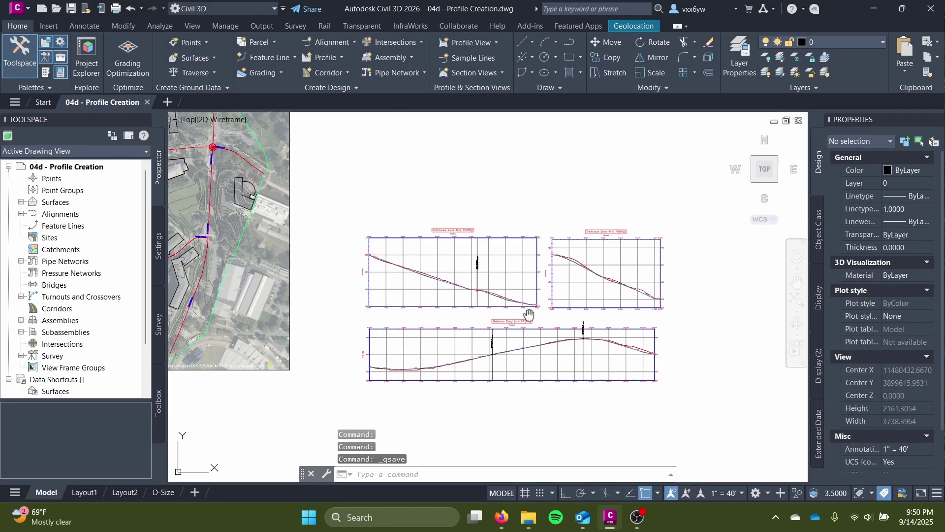
- Select the Treehouse Drive W-E alignment in the site plan, save the drawing again and clear the selection
{"action": "scroll", "coordinate": [536, 330], "scroll_direction": "up", "scroll_amount": 2}
{"action": "scroll", "coordinate": [557, 330], "scroll_direction": "up", "scroll_amount": 1}
{"action": "scroll", "coordinate": [557, 330], "scroll_direction": "down", "scroll_amount": 1}
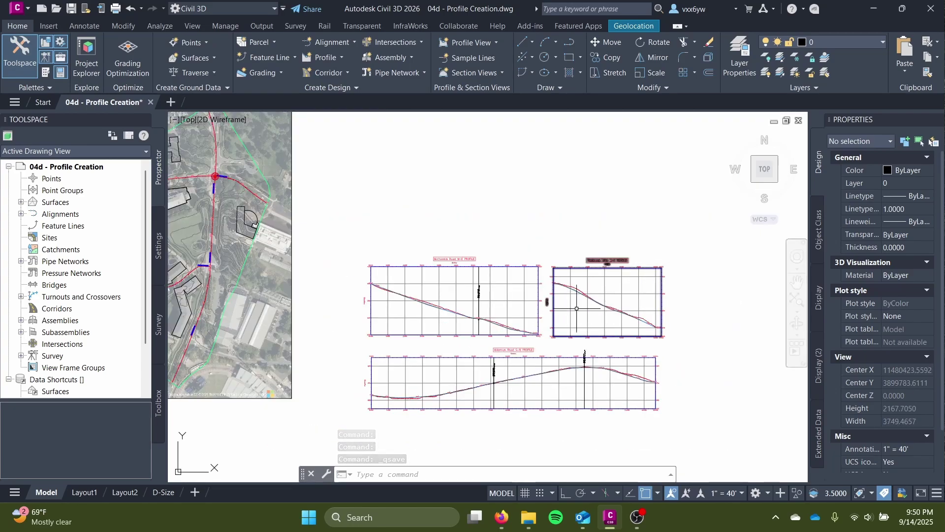
{"action": "middle_click_drag", "start_coordinate": [223, 248], "coordinate": [400, 288]}
{"action": "scroll", "coordinate": [399, 288], "scroll_direction": "up", "scroll_amount": 1}
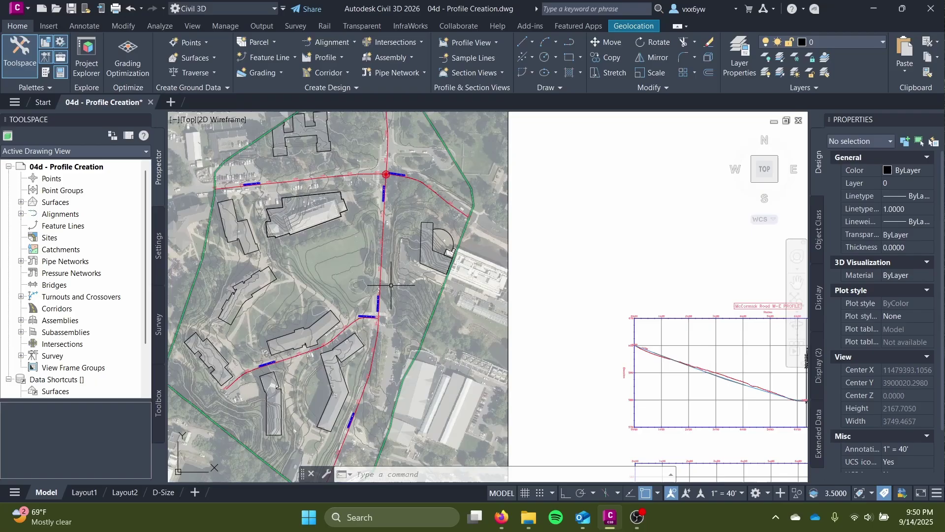
{"action": "left_click", "coordinate": [328, 340]}
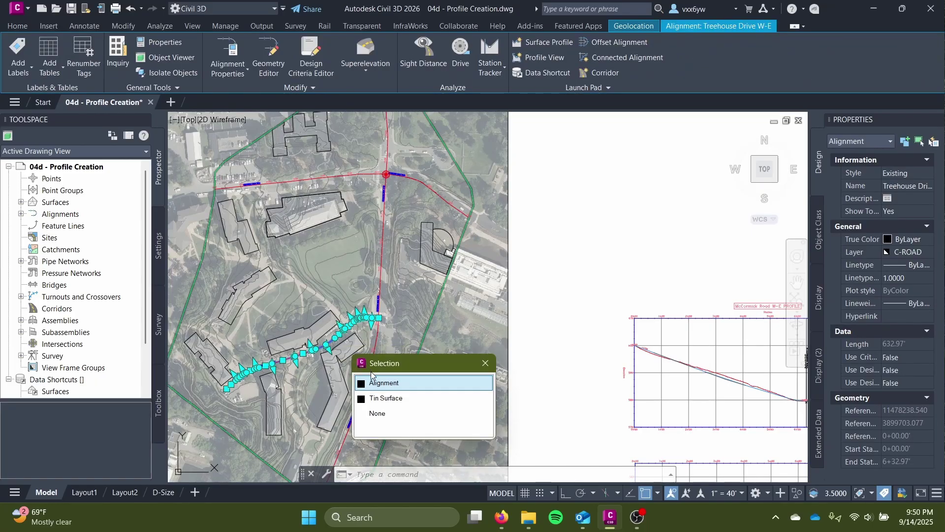
{"action": "left_click", "coordinate": [377, 380]}
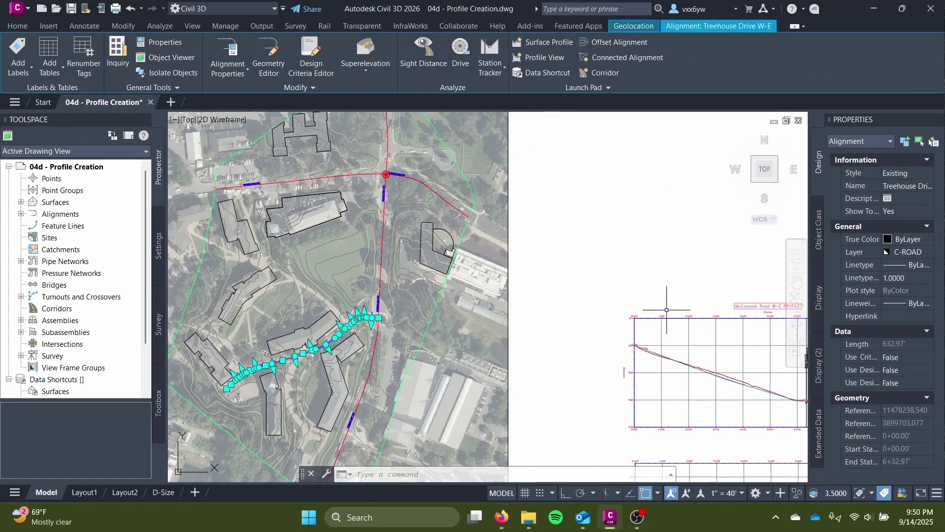
{"action": "key", "text": "ctrl+s"}
{"action": "key", "text": "Escape"}
{"action": "middle_click_drag", "start_coordinate": [625, 275], "coordinate": [386, 258]}
{"action": "scroll", "coordinate": [386, 258], "scroll_direction": "down", "scroll_amount": 2}
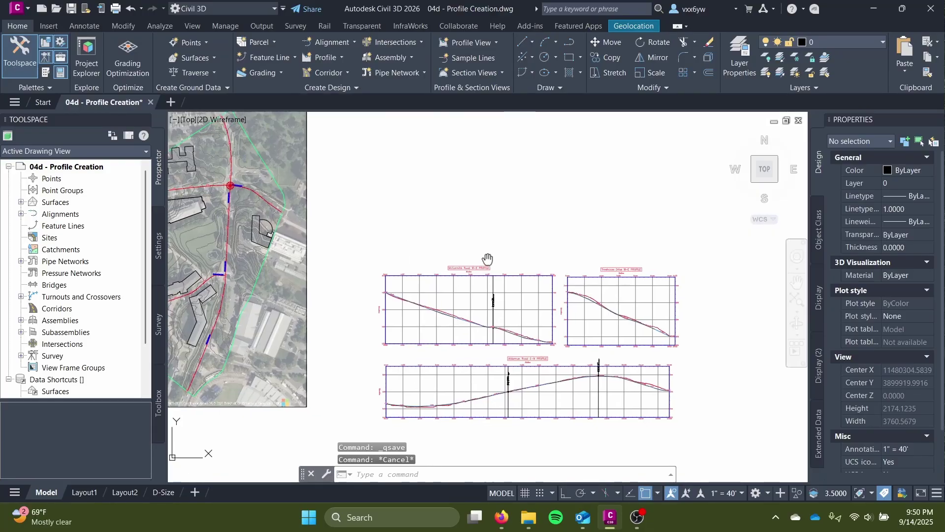
{"action": "middle_click_drag", "start_coordinate": [487, 260], "coordinate": [486, 257]}
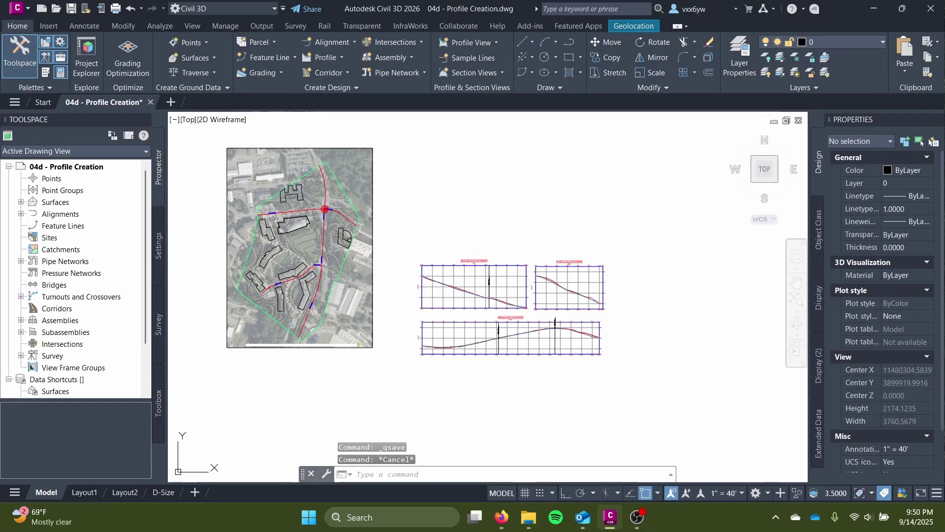
{"action": "scroll", "coordinate": [487, 259], "scroll_direction": "down", "scroll_amount": 2}
{"action": "middle_click_drag", "start_coordinate": [498, 265], "coordinate": [493, 279]}
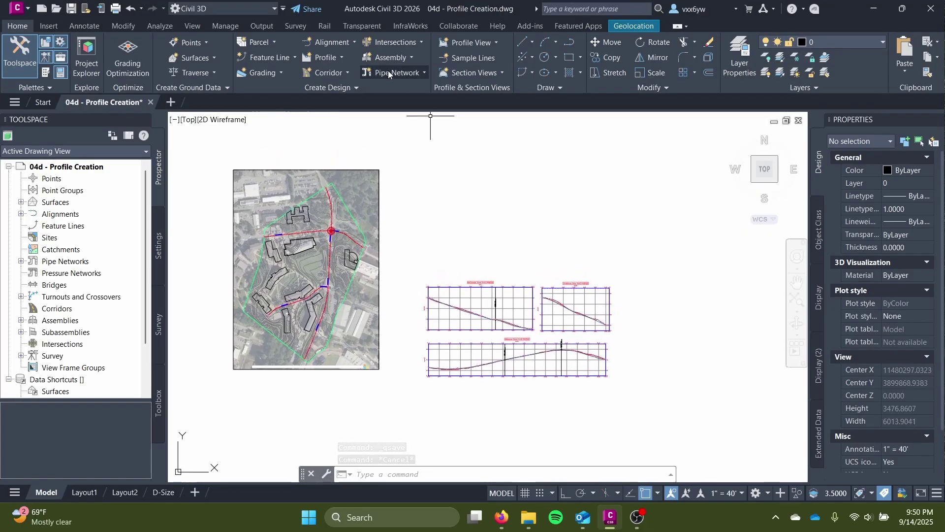